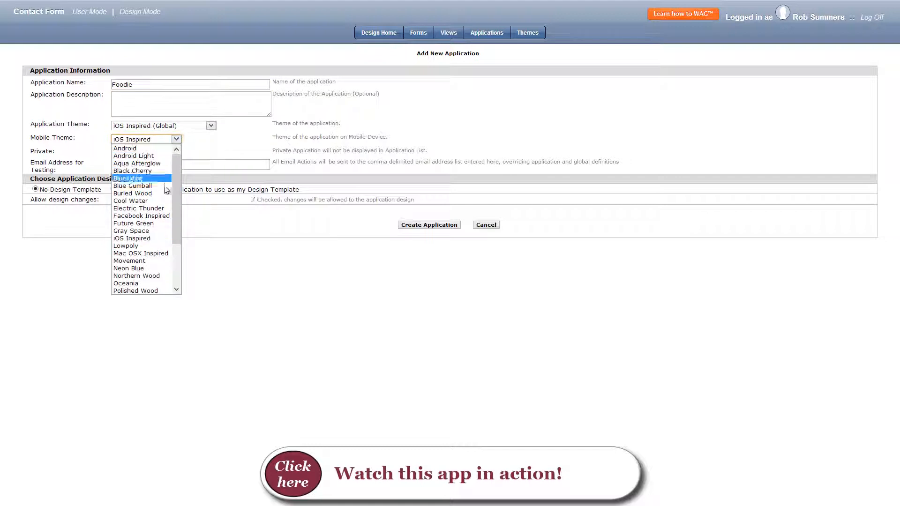
# Create the Foodie application with the Movement mobile theme and add a new form named Kitchen to it.
pyautogui.click(169, 260)
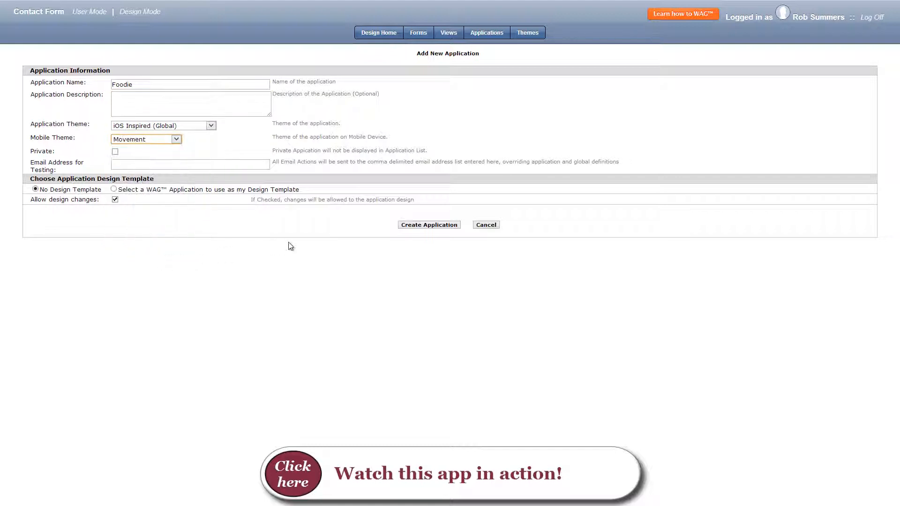
pyautogui.click(417, 226)
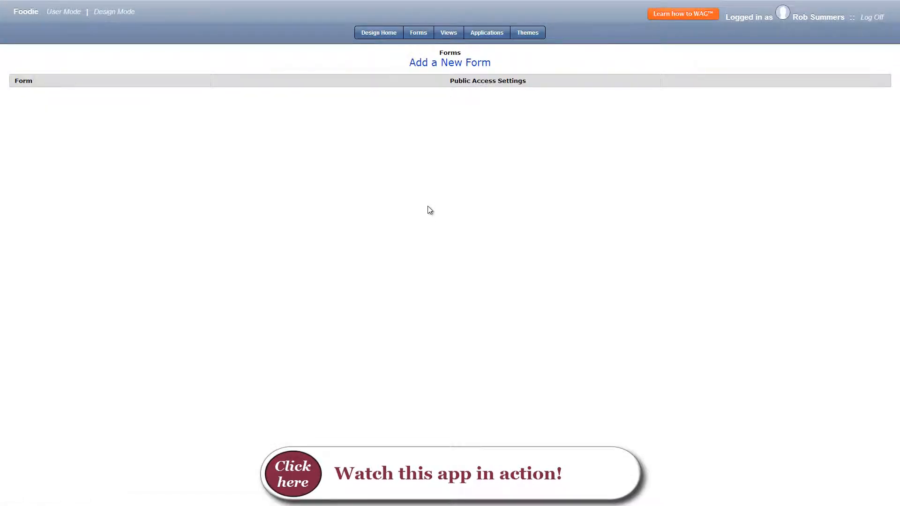
pyautogui.click(488, 64)
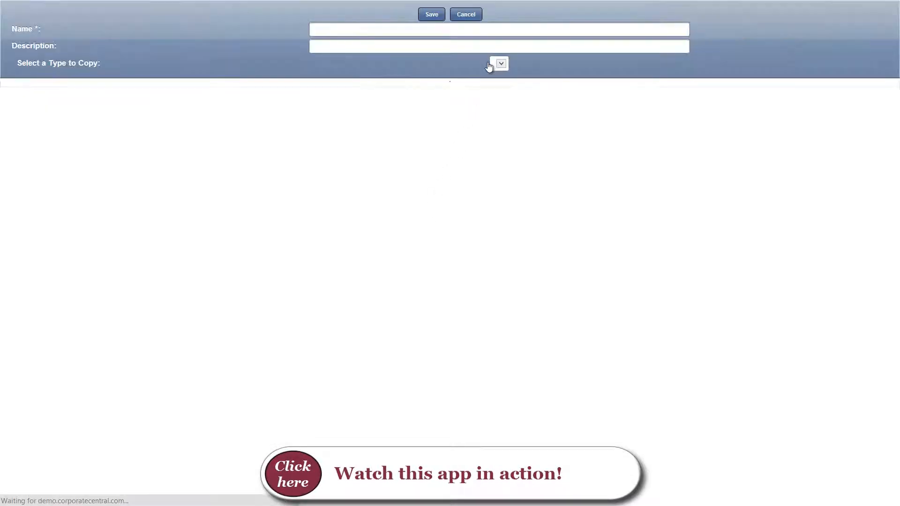
pyautogui.click(434, 14)
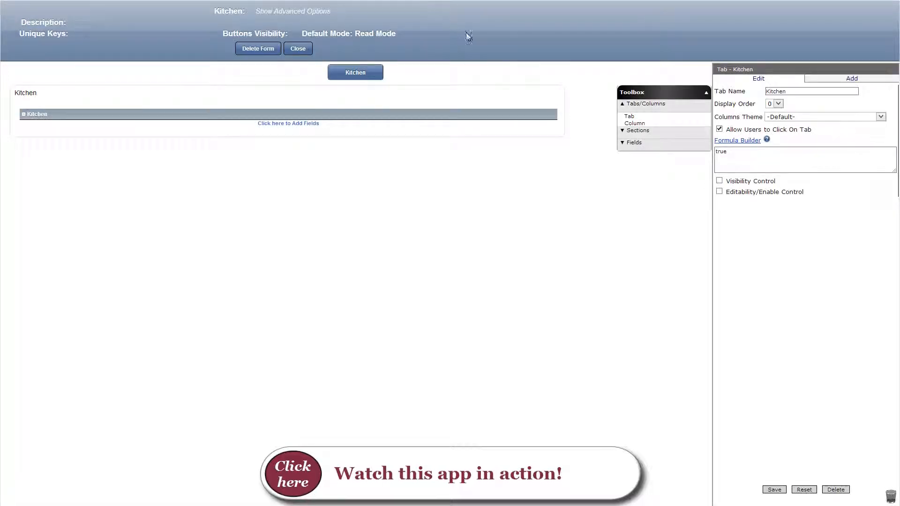
# Add a text field named Kitchen to the Kitchen section, save it and close the form.
pyautogui.click(633, 143)
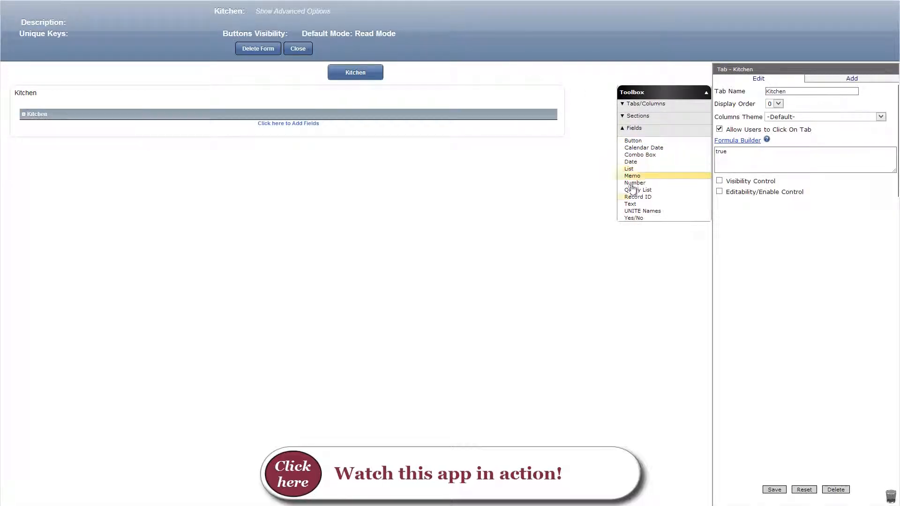
pyautogui.moveTo(630, 204); pyautogui.dragTo(478, 129)
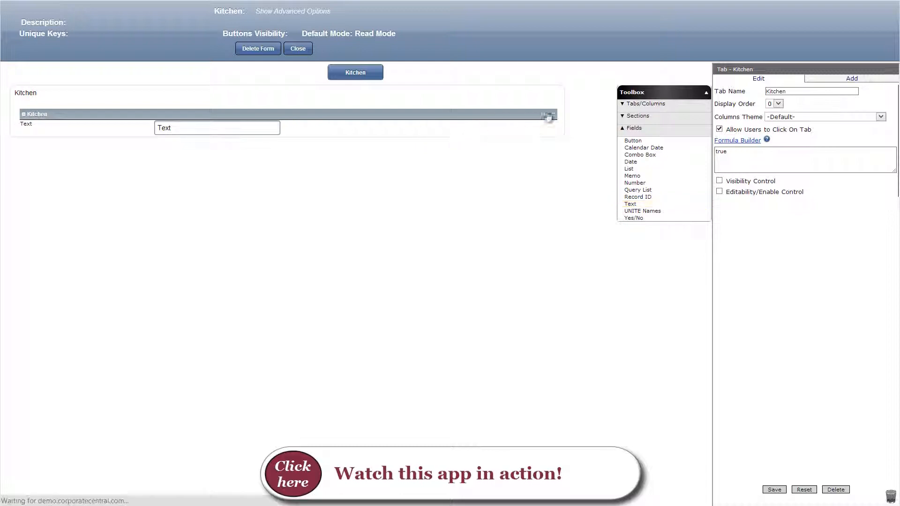
pyautogui.doubleClick(788, 91)
pyautogui.write('Kitchen')
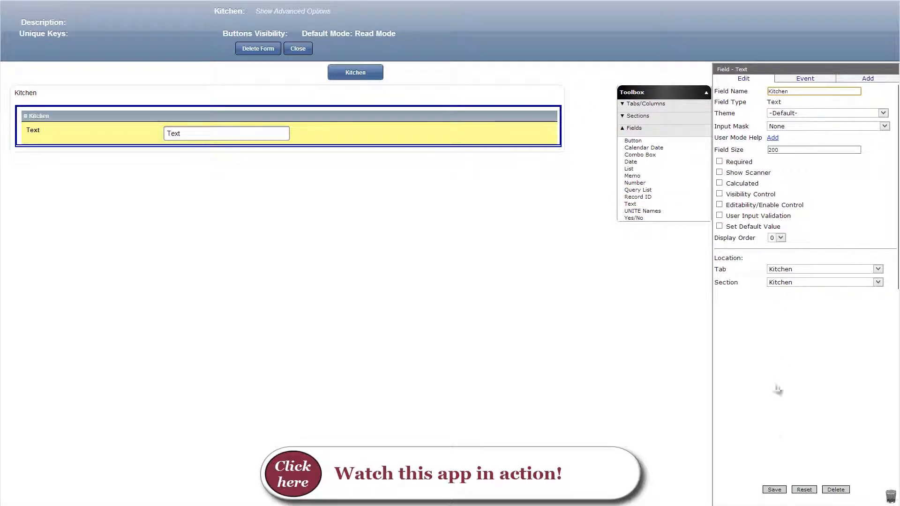
pyautogui.click(773, 488)
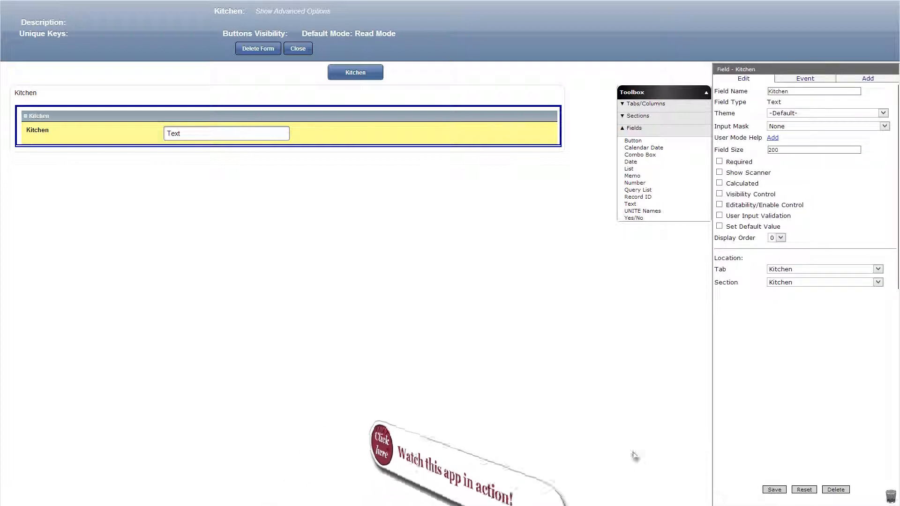
pyautogui.click(305, 49)
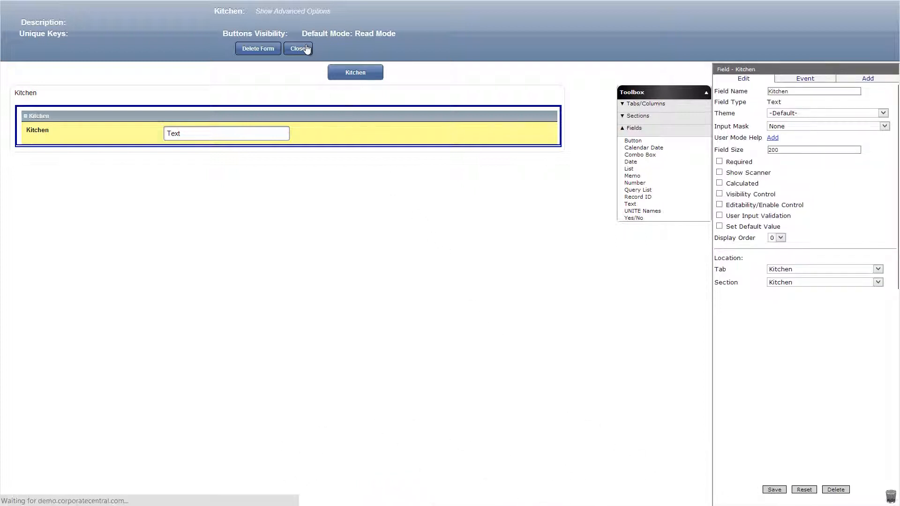
# Create a view named Kitchen that shows the Kitchen field, makes it searchable and uses it as the default search.
pyautogui.click(446, 36)
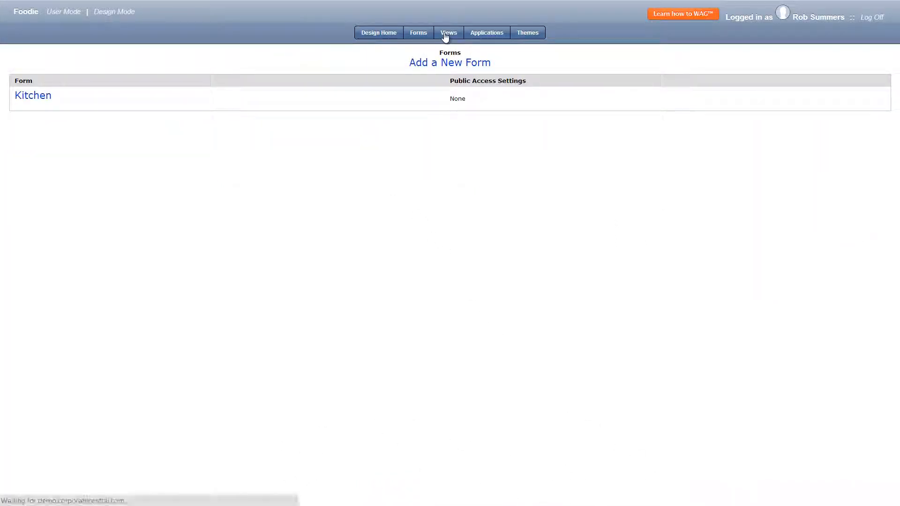
pyautogui.click(462, 63)
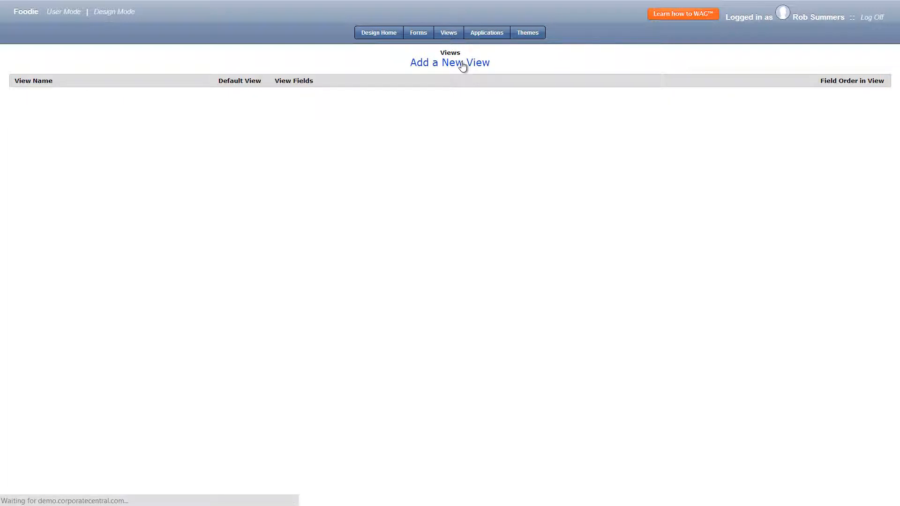
pyautogui.click(225, 73)
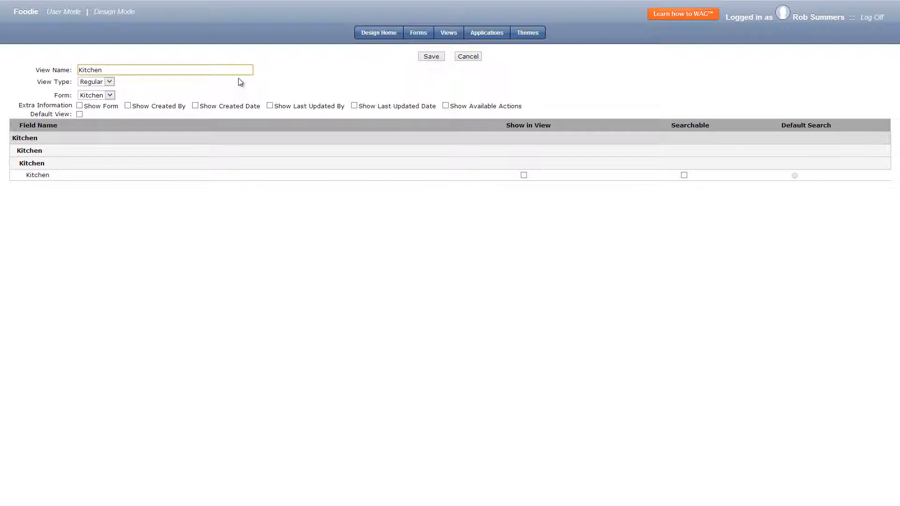
pyautogui.click(683, 175)
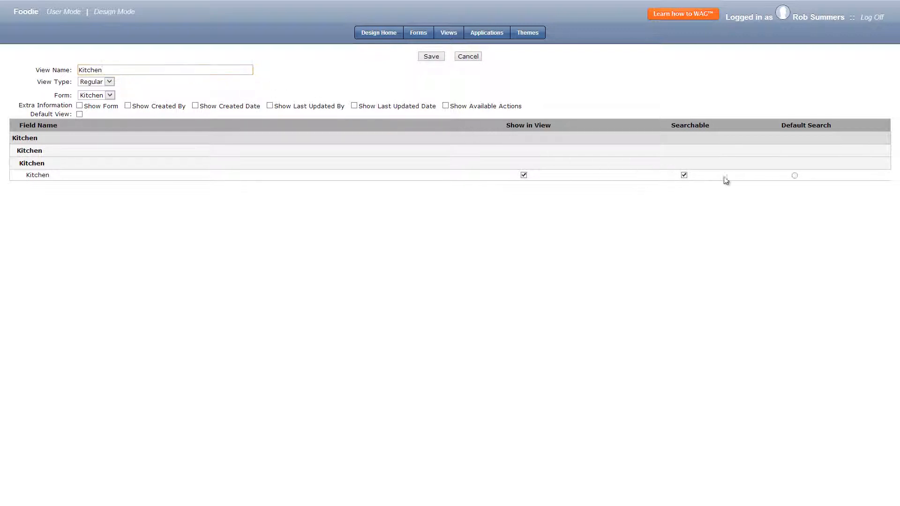
pyautogui.click(793, 176)
pyautogui.click(434, 58)
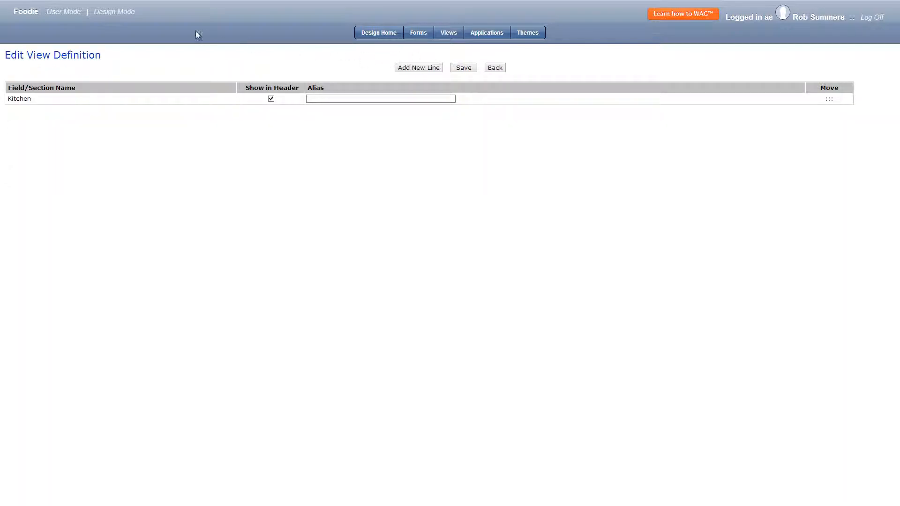
# Switch to user mode and add a Kitchen record with the value African.
pyautogui.click(70, 16)
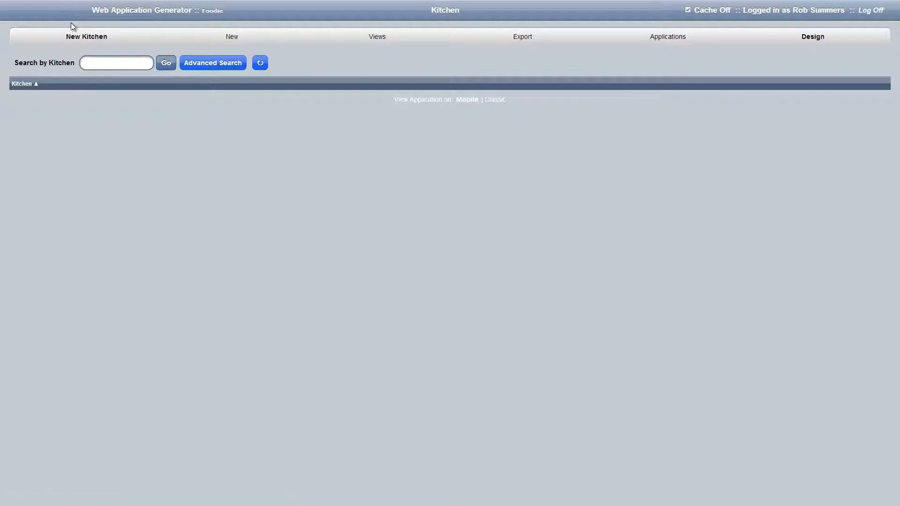
pyautogui.click(93, 40)
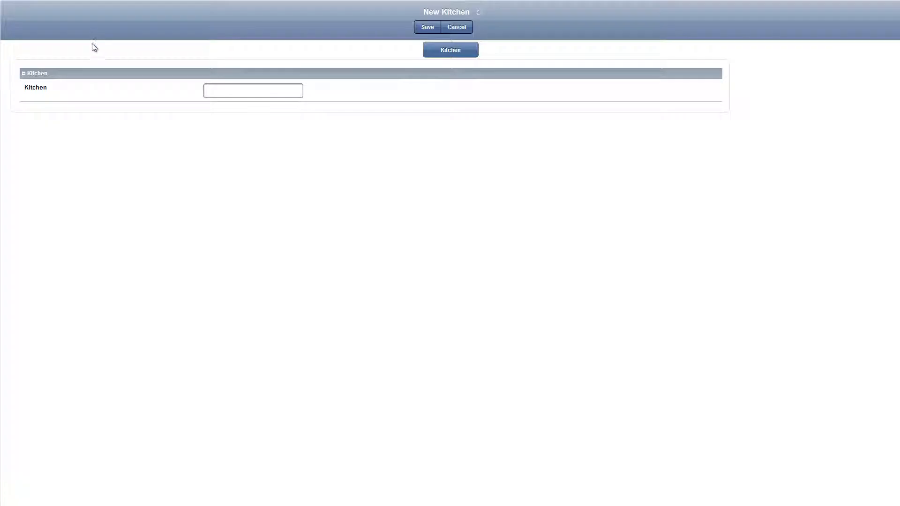
pyautogui.click(204, 90)
pyautogui.write('African')
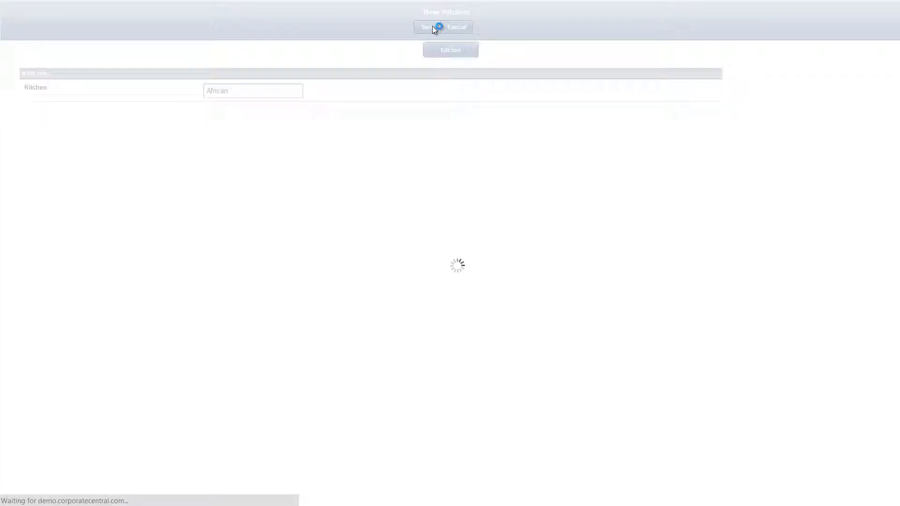
# Add another Kitchen record with the value Asian and save it.
pyautogui.click(399, 29)
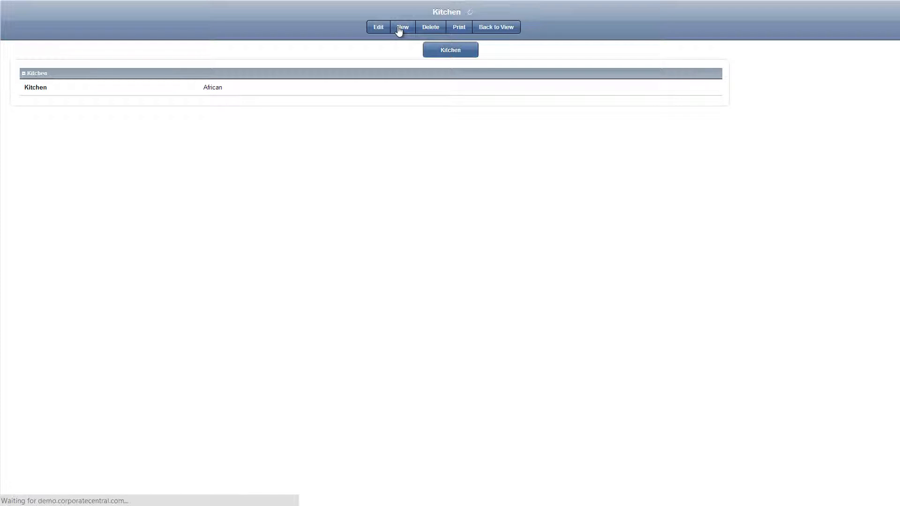
pyautogui.click(299, 93)
pyautogui.write('Asian')
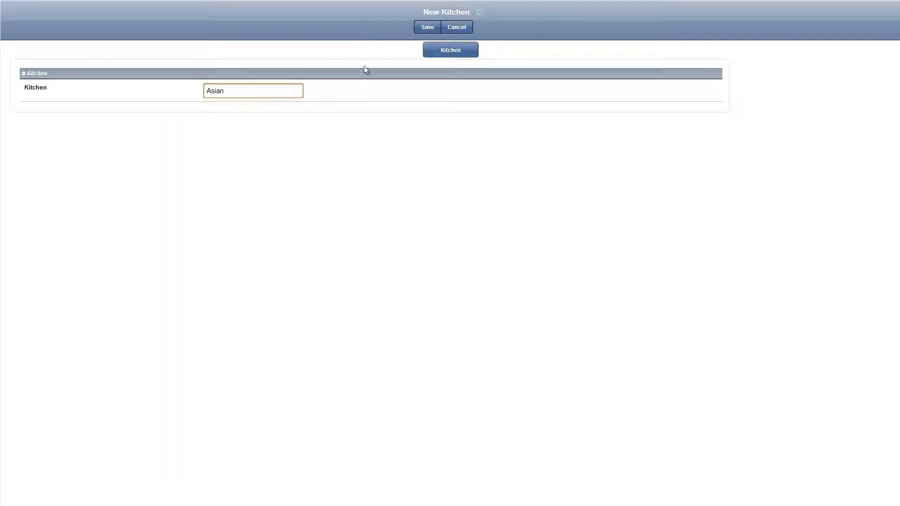
pyautogui.click(428, 30)
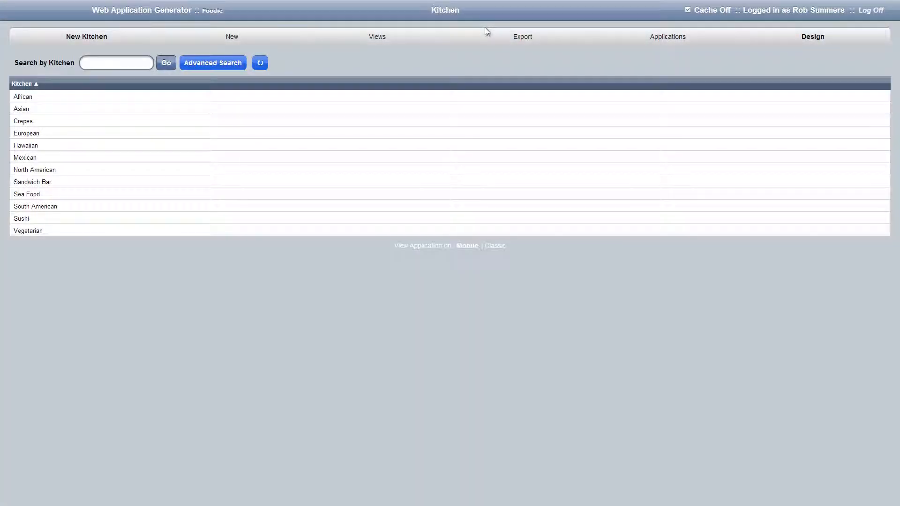
# Return to the application design and create a new form named Reservation Time.
pyautogui.click(812, 38)
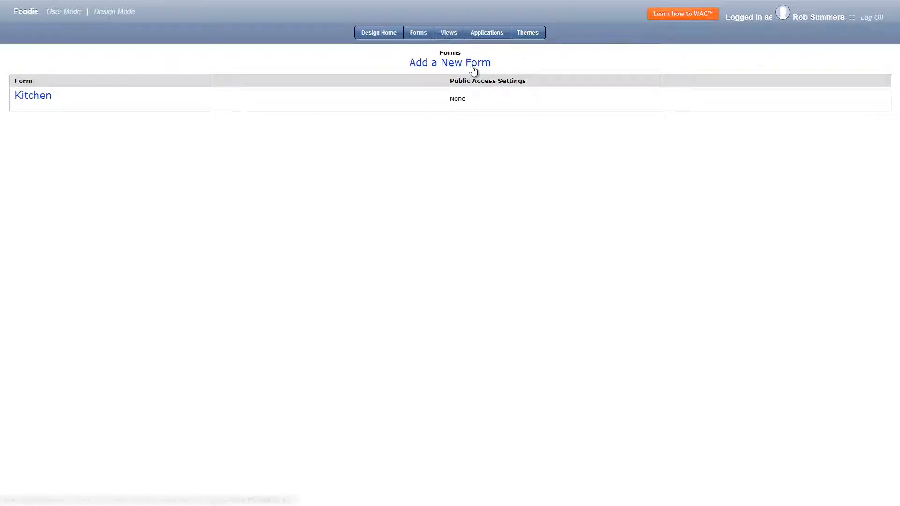
pyautogui.click(471, 69)
pyautogui.click(442, 30)
pyautogui.write('Reservation Time')
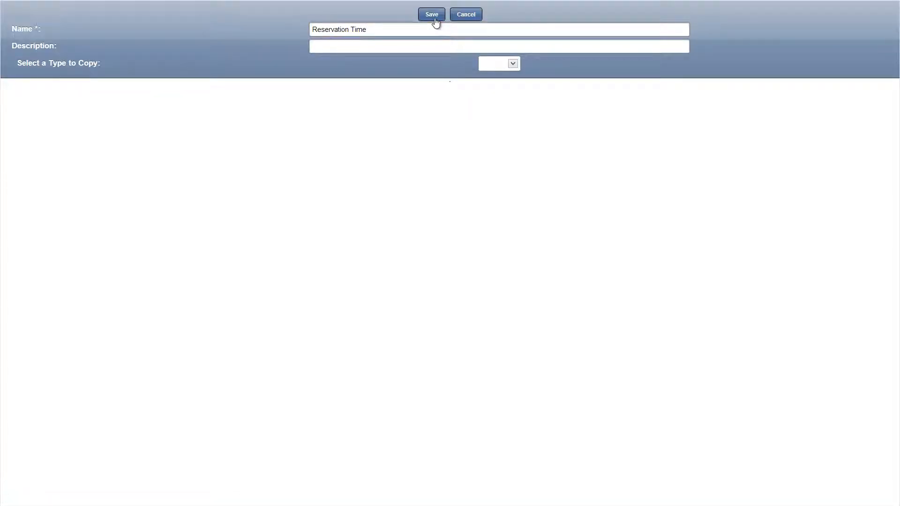
pyautogui.click(433, 17)
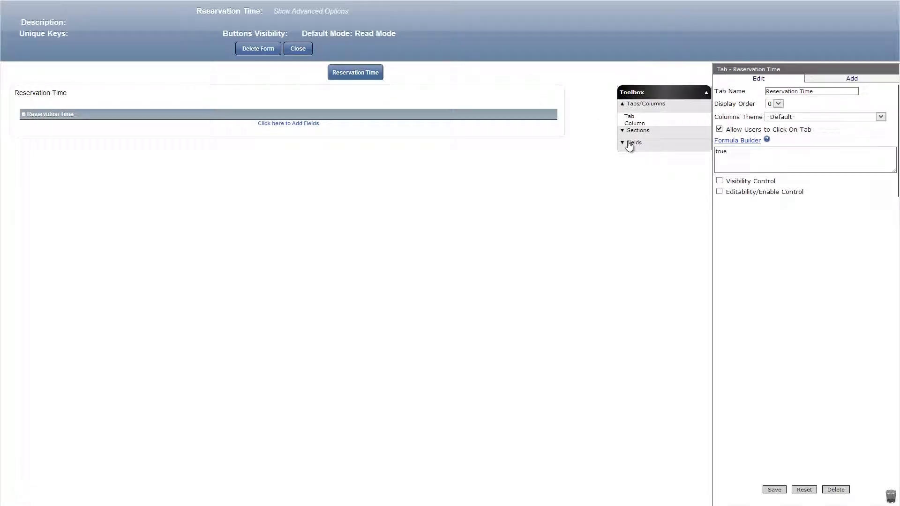
# Add a text field named Reservation Time to the form's section, save it and close the form.
pyautogui.click(629, 143)
pyautogui.moveTo(632, 204); pyautogui.dragTo(478, 126)
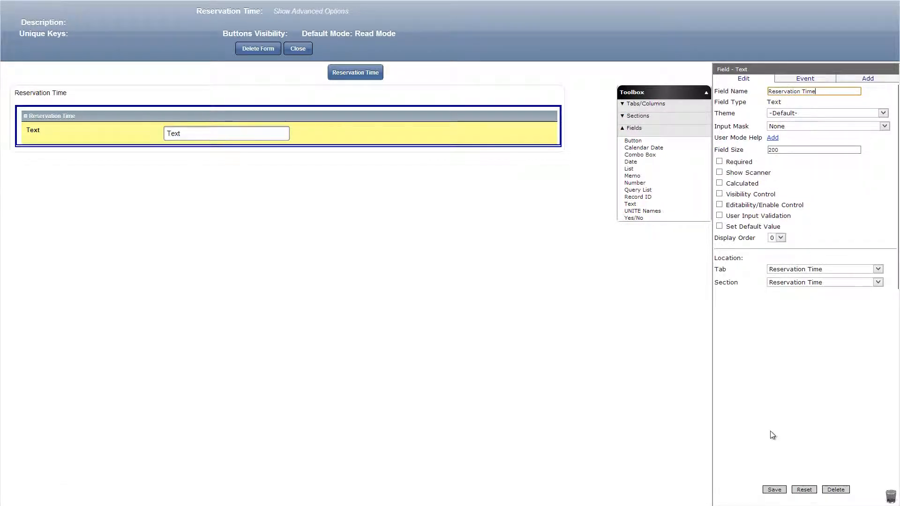
pyautogui.click(773, 489)
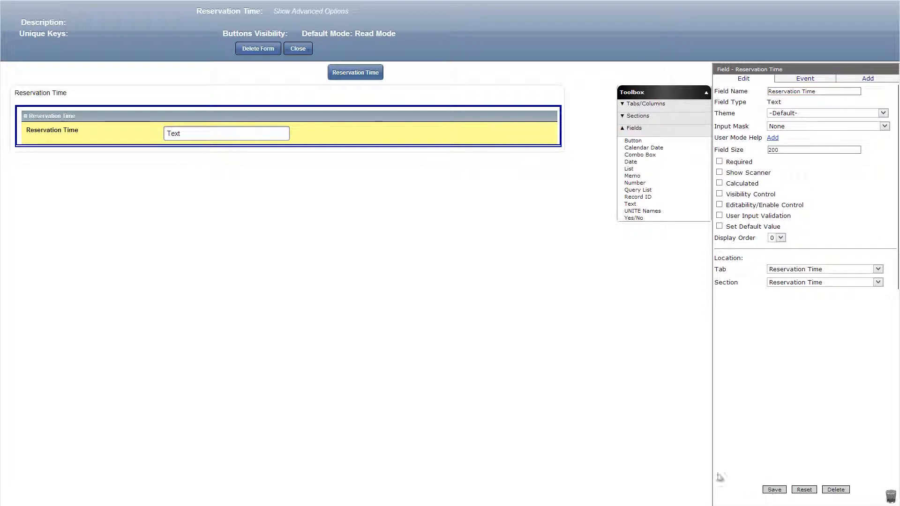
pyautogui.click(303, 55)
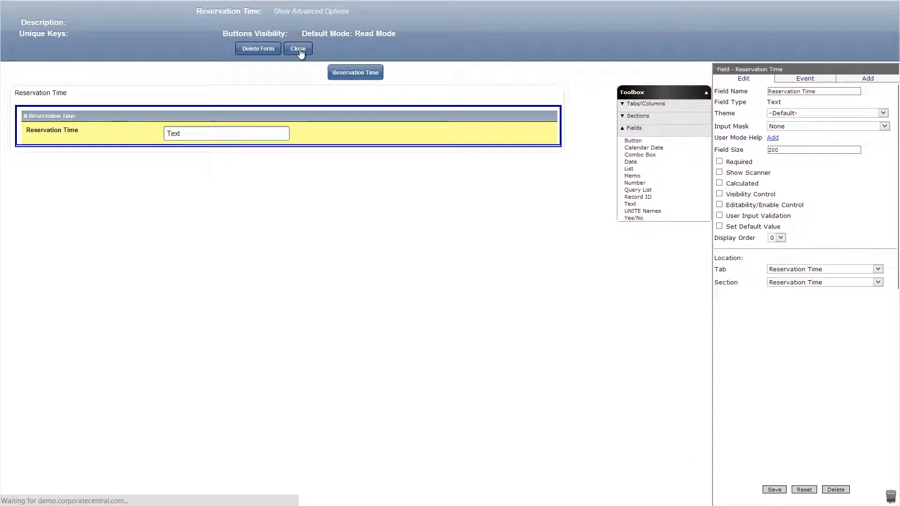
# Create a view named Reservation Time for the Reservation Time form, with its field shown, searchable and set as default search.
pyautogui.click(448, 34)
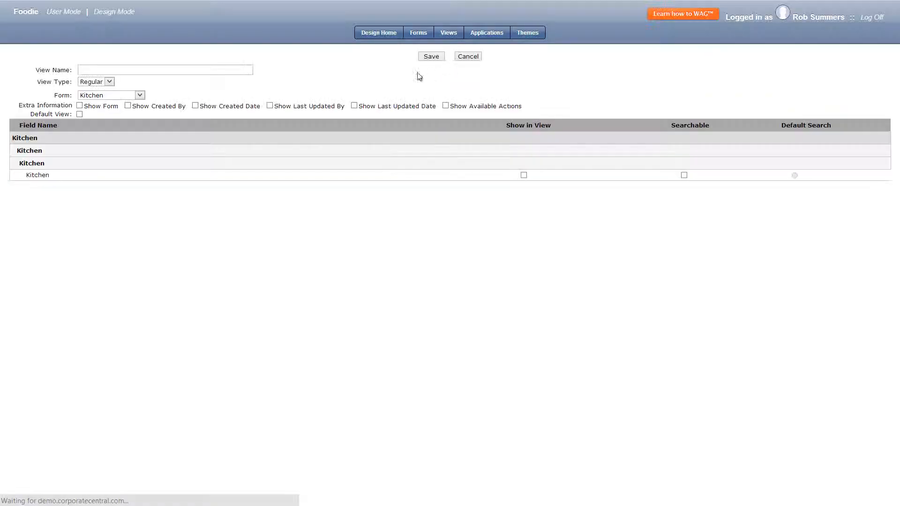
pyautogui.click(126, 95)
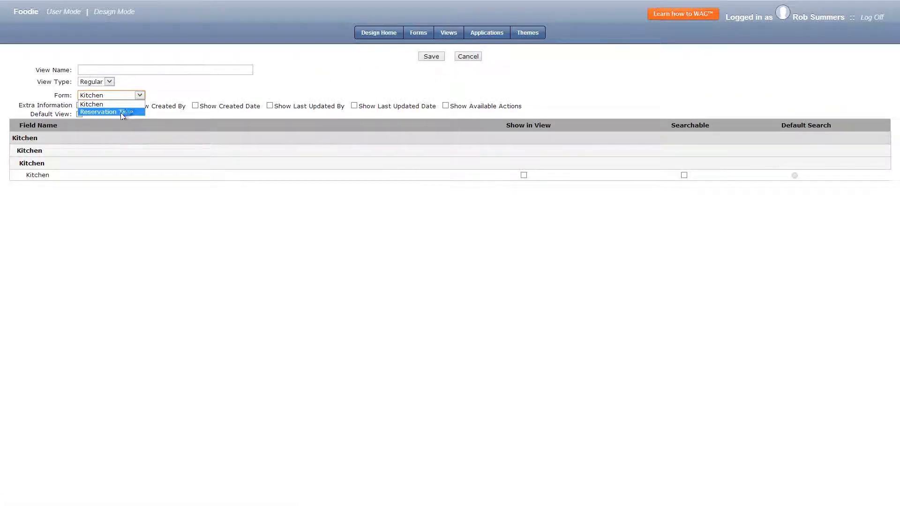
pyautogui.click(120, 113)
pyautogui.click(111, 70)
pyautogui.write('Reservation Time')
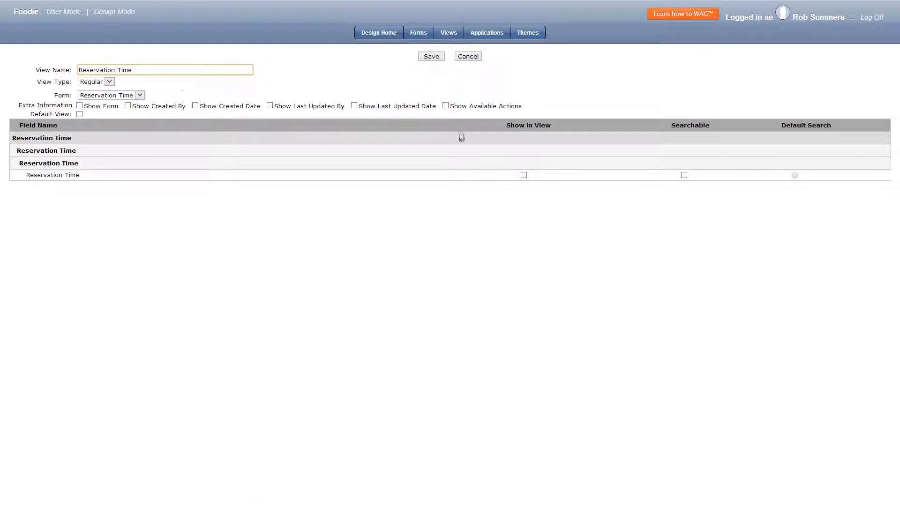
pyautogui.click(684, 176)
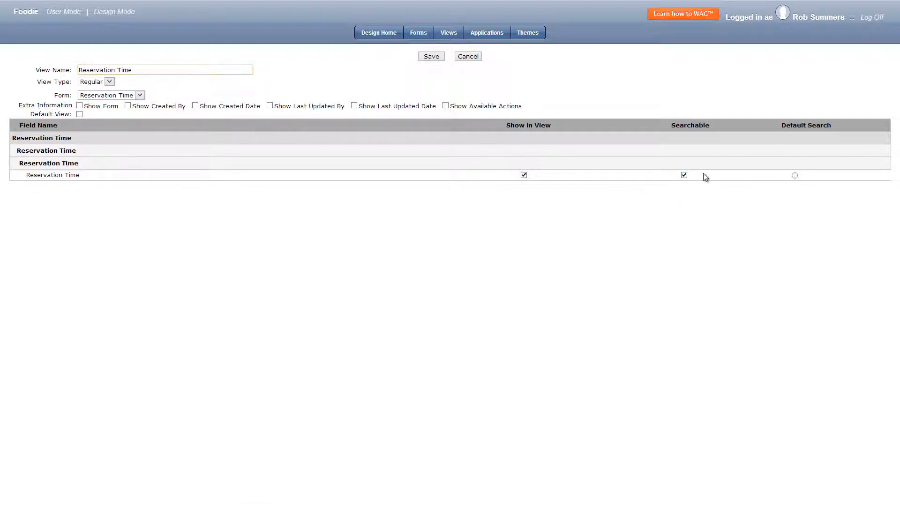
pyautogui.click(794, 175)
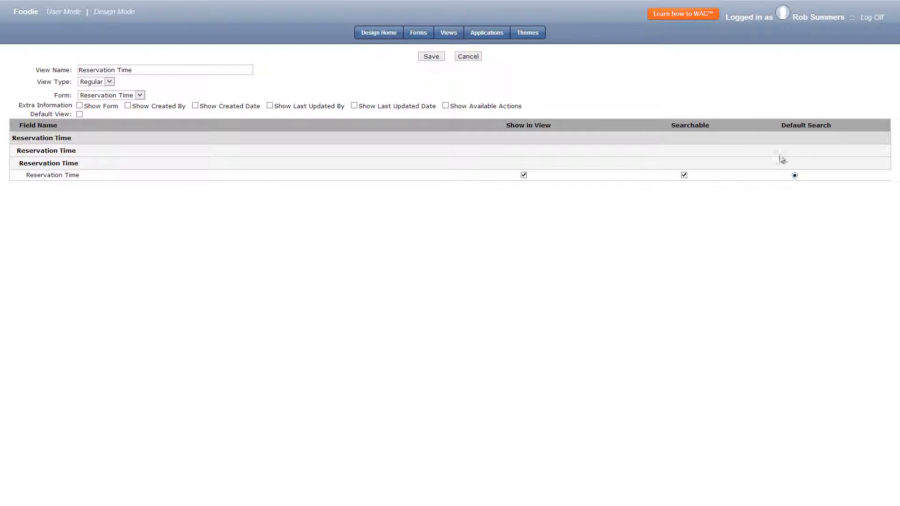
pyautogui.click(432, 57)
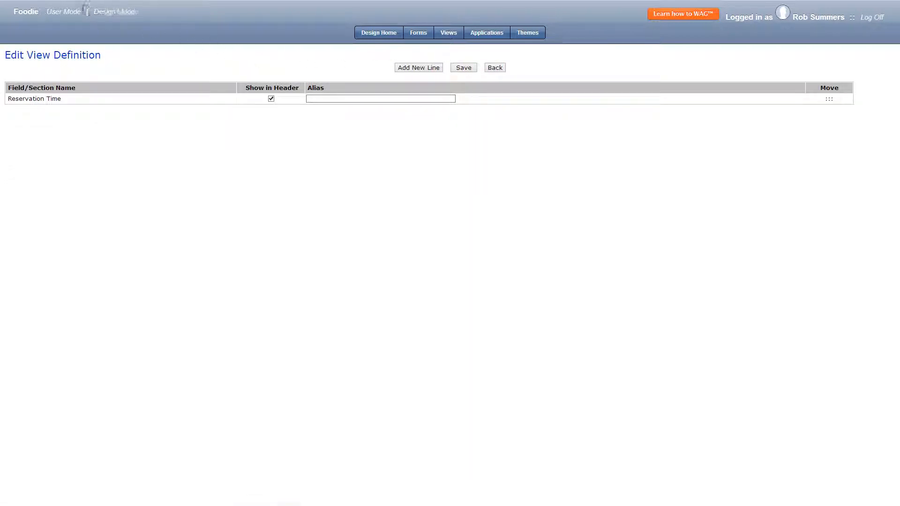
# Switch to user mode and save a Reservation Time record with the value 8AM.
pyautogui.click(77, 11)
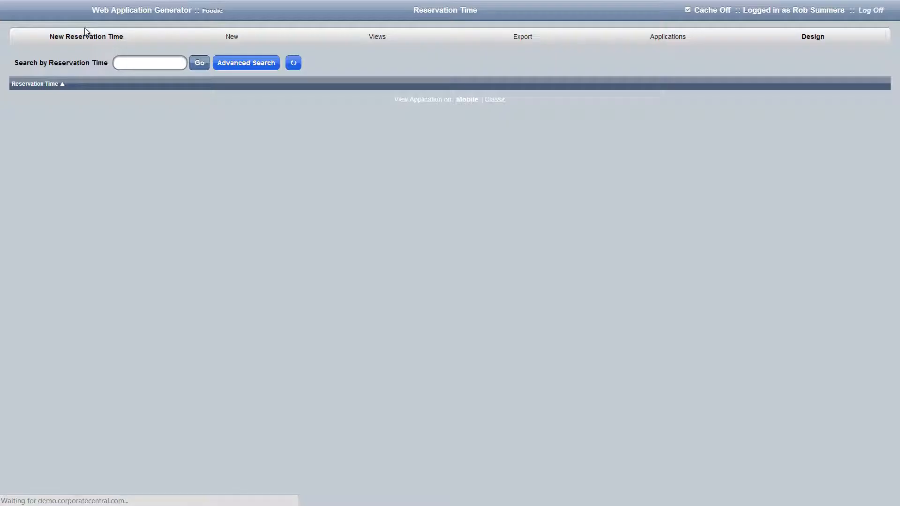
pyautogui.click(91, 38)
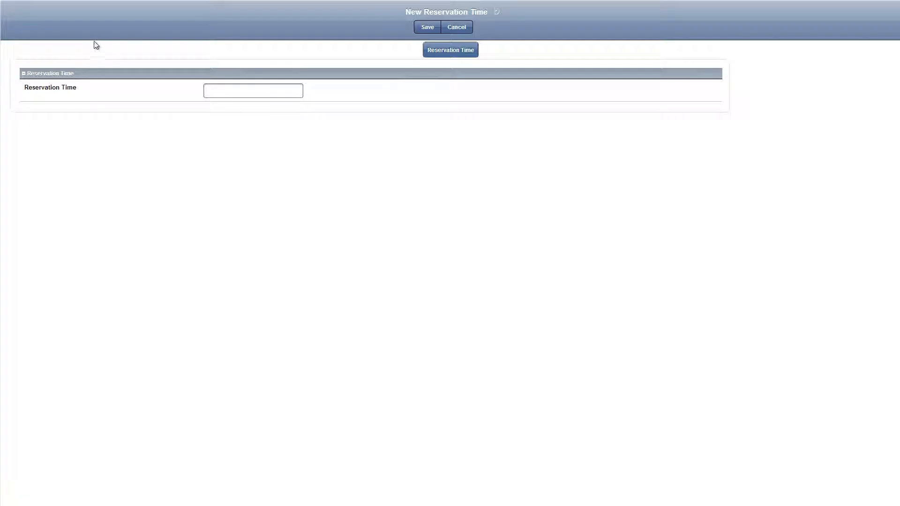
pyautogui.click(239, 90)
pyautogui.click(426, 28)
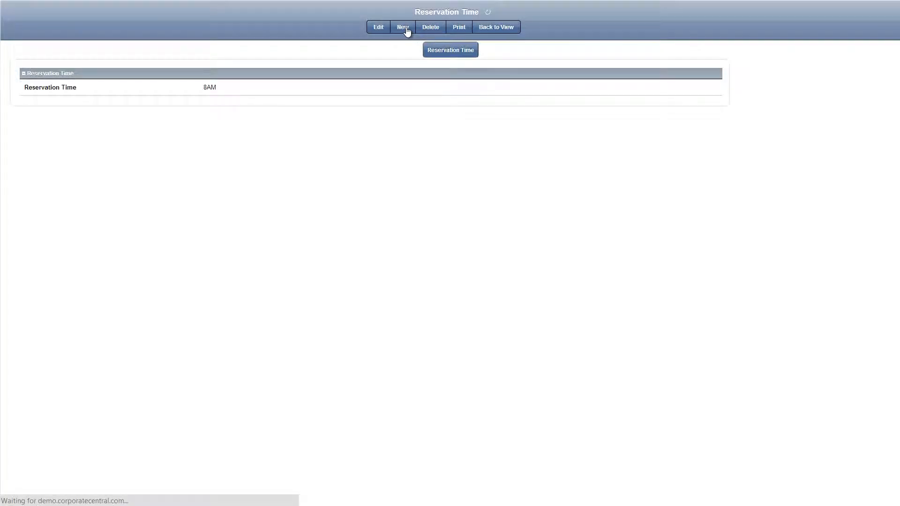
# Create another Reservation Time record with the value 8:30AM and save it.
pyautogui.click(403, 27)
pyautogui.click(293, 90)
pyautogui.write('8')
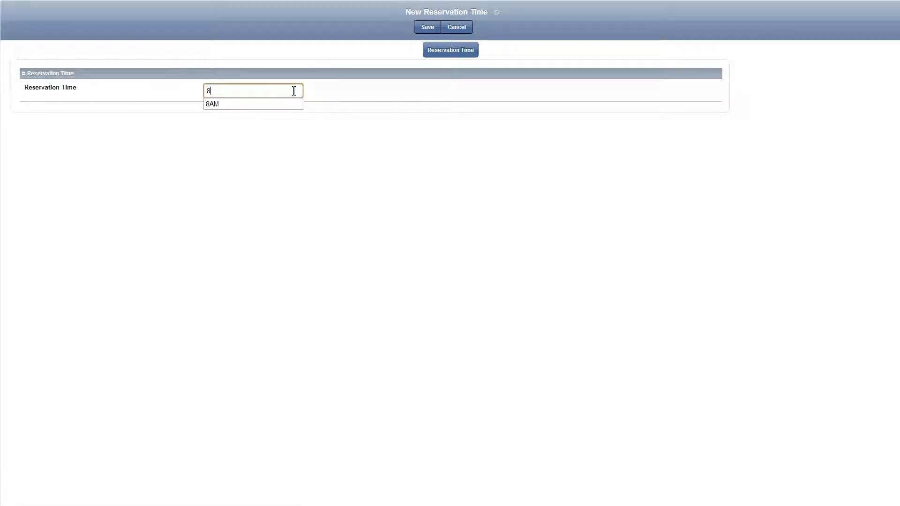
pyautogui.write(':30AM')
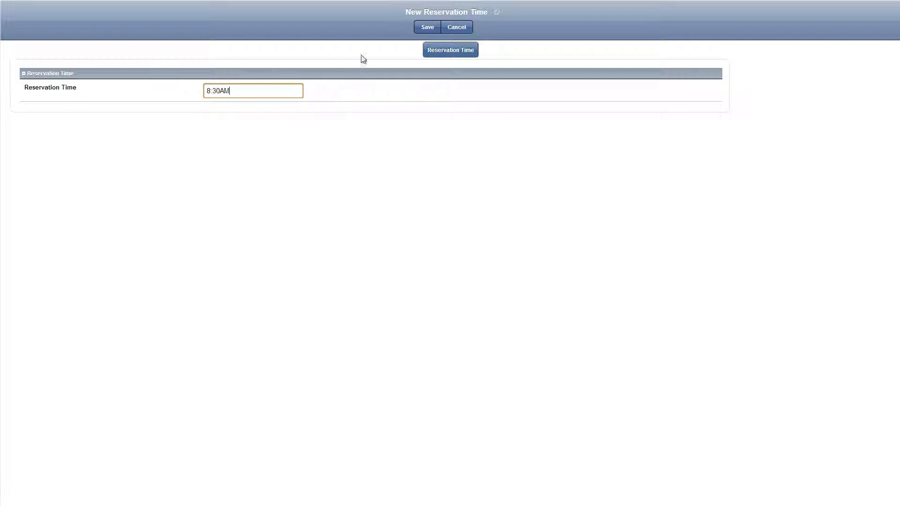
pyautogui.click(428, 28)
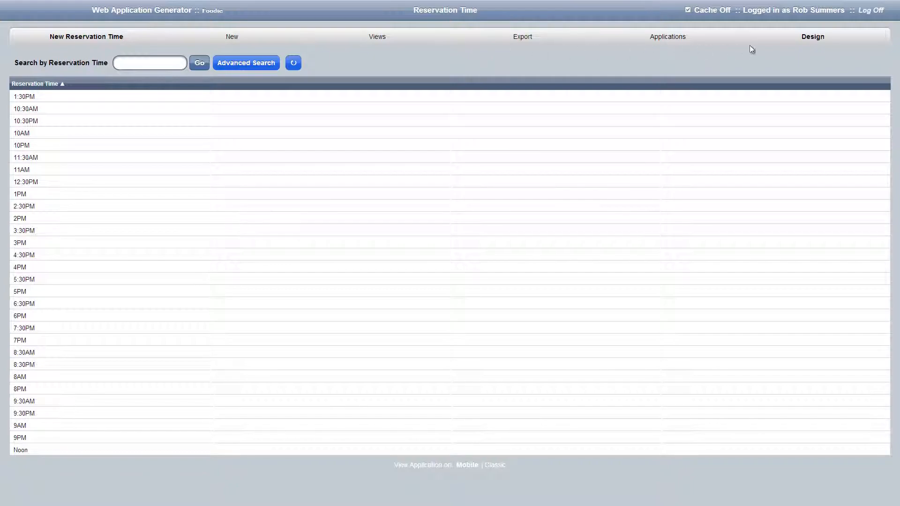
# Return to the application design and create a new form named Restaurant.
pyautogui.click(818, 43)
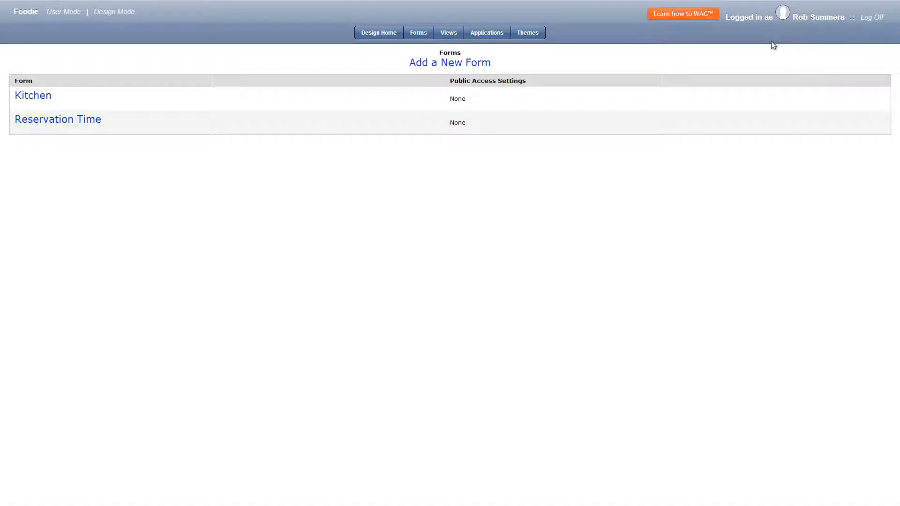
pyautogui.click(464, 63)
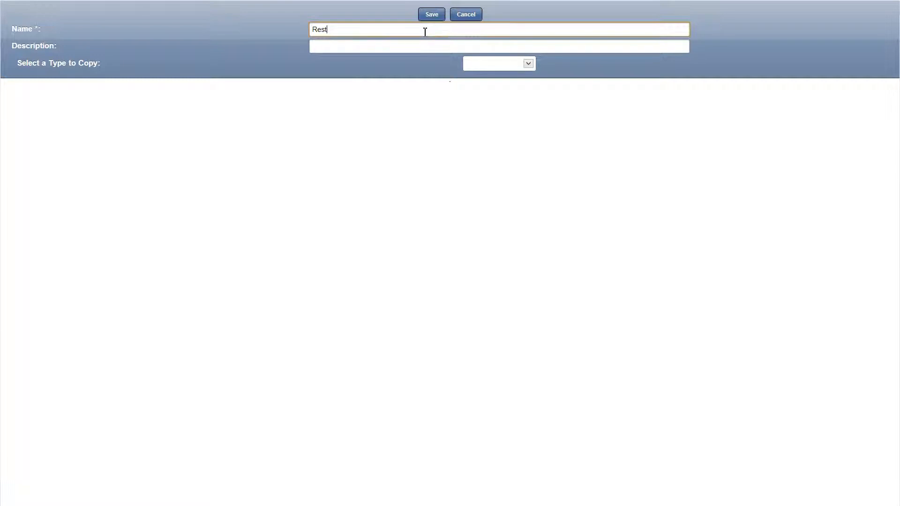
pyautogui.click(427, 16)
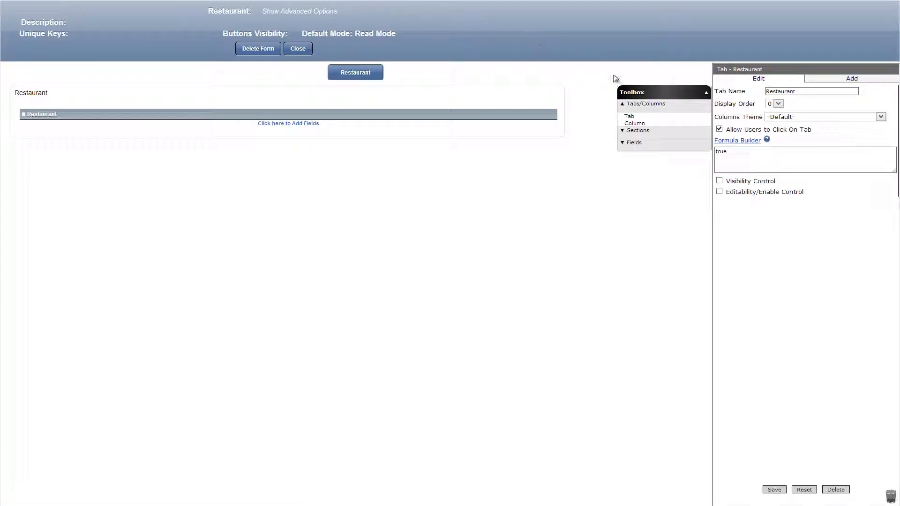
# Add a Document Management section above the form's Restaurant section, name it Photos and save it.
pyautogui.click(632, 132)
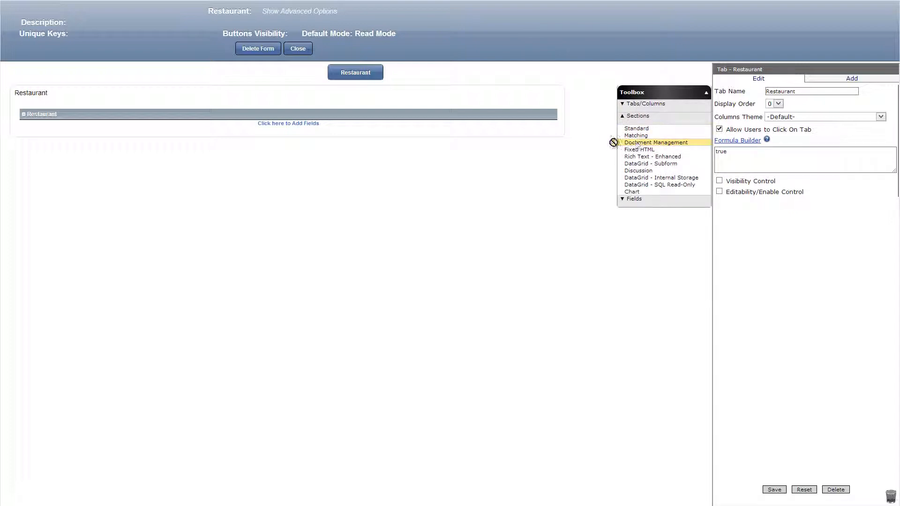
pyautogui.moveTo(624, 143); pyautogui.dragTo(359, 111)
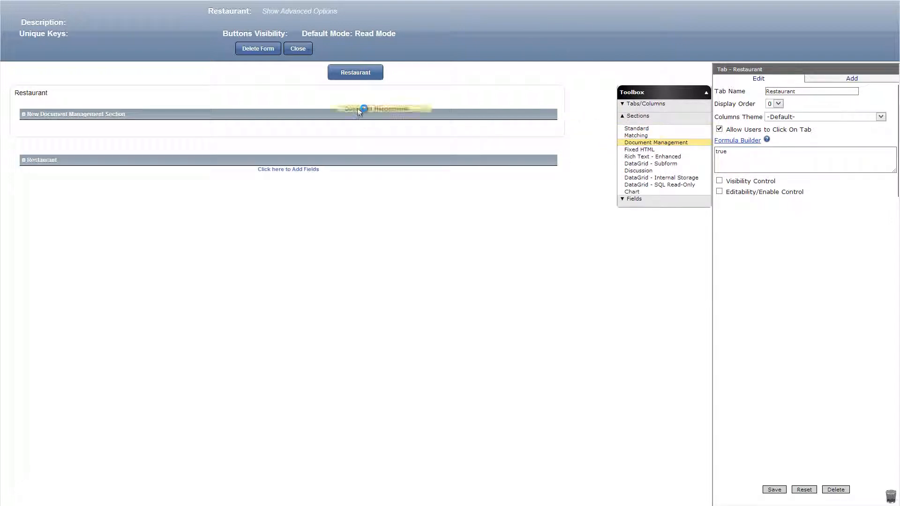
pyautogui.tripleClick(792, 90)
pyautogui.write('Ph')
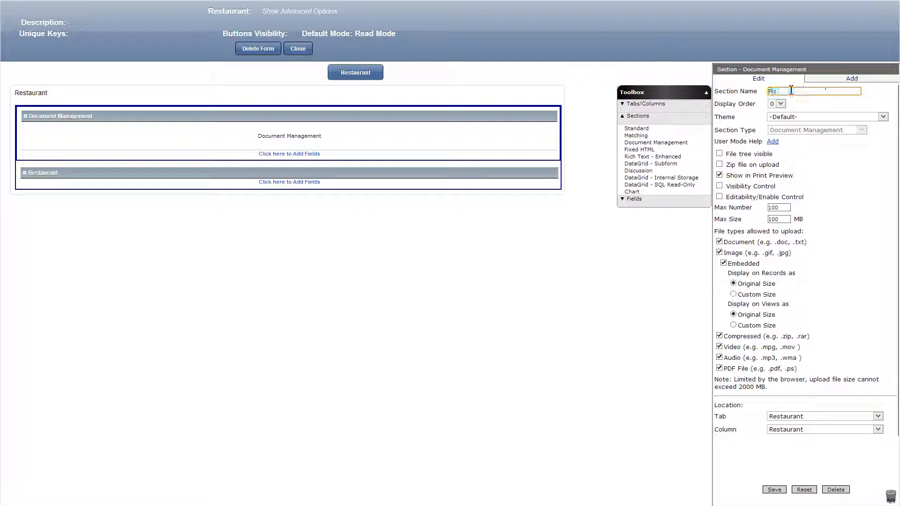
pyautogui.write('otos')
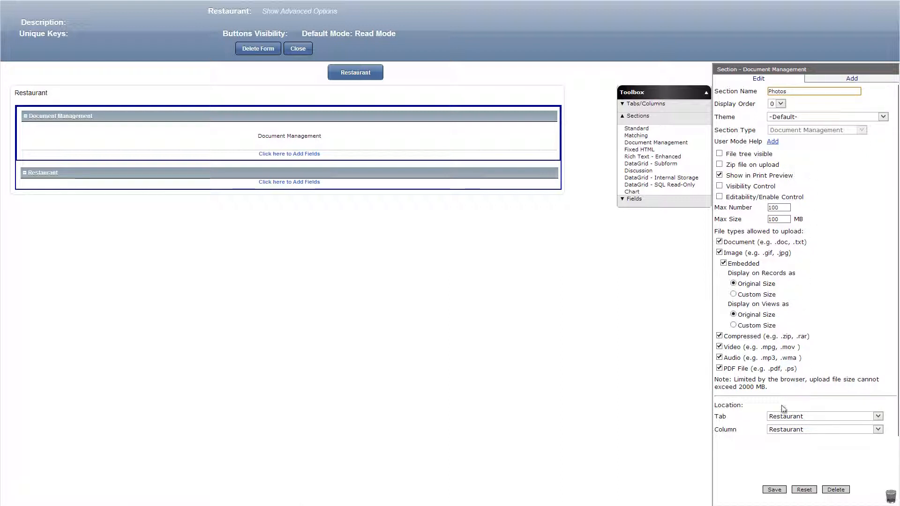
pyautogui.click(772, 490)
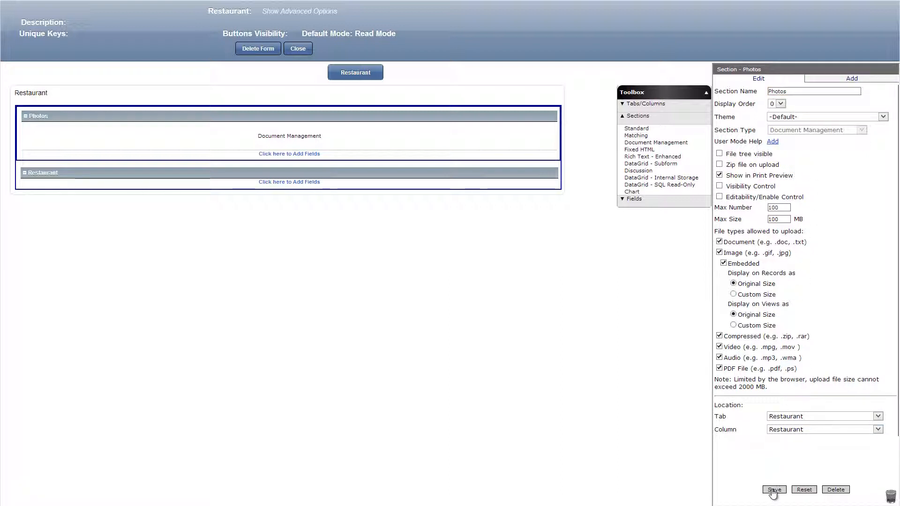
# Add text fields named Location, Name of the Restaurant and Address of the Restaurant to the Restaurant section and save them.
pyautogui.click(634, 200)
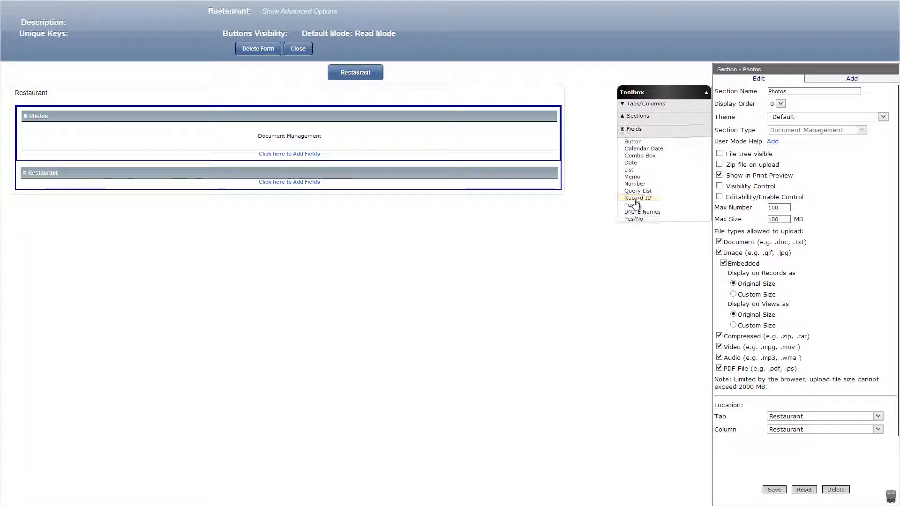
pyautogui.moveTo(632, 204); pyautogui.dragTo(475, 183)
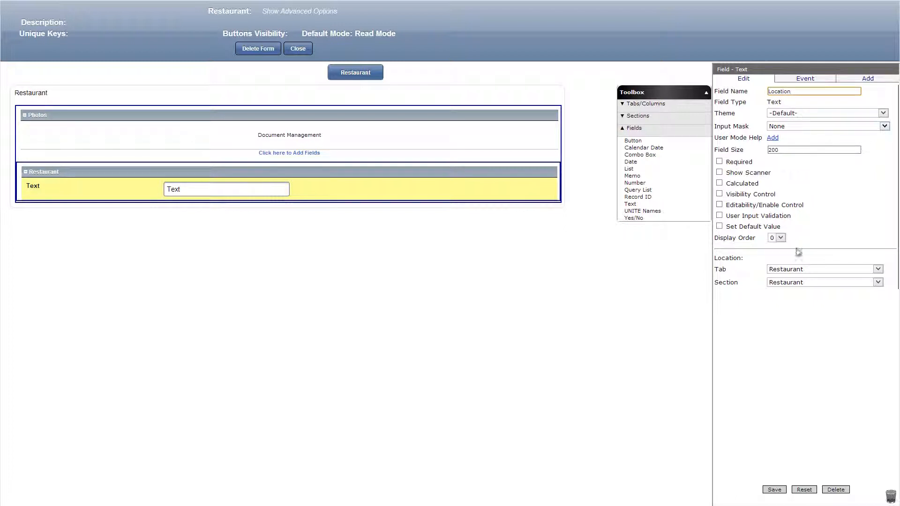
pyautogui.click(771, 488)
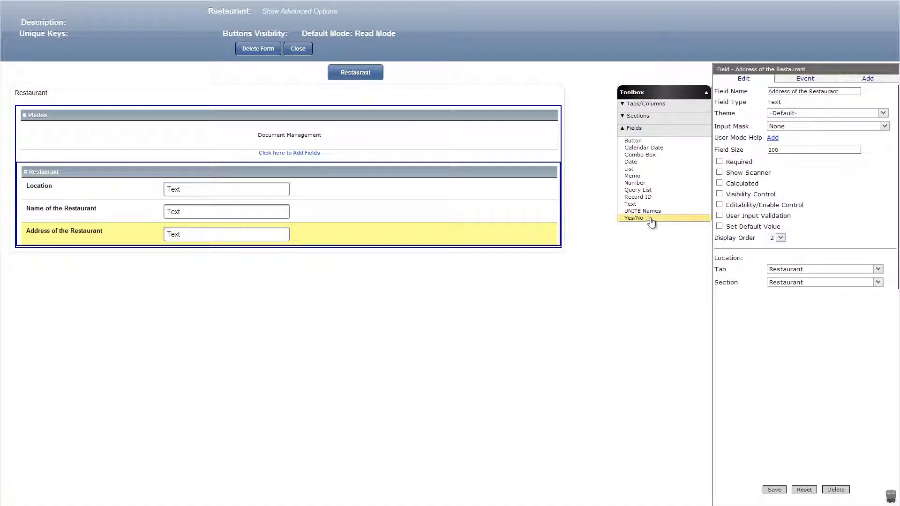
# Add a Yes/No field named Parking below the restaurant address field and save it.
pyautogui.moveTo(633, 218); pyautogui.dragTo(464, 257)
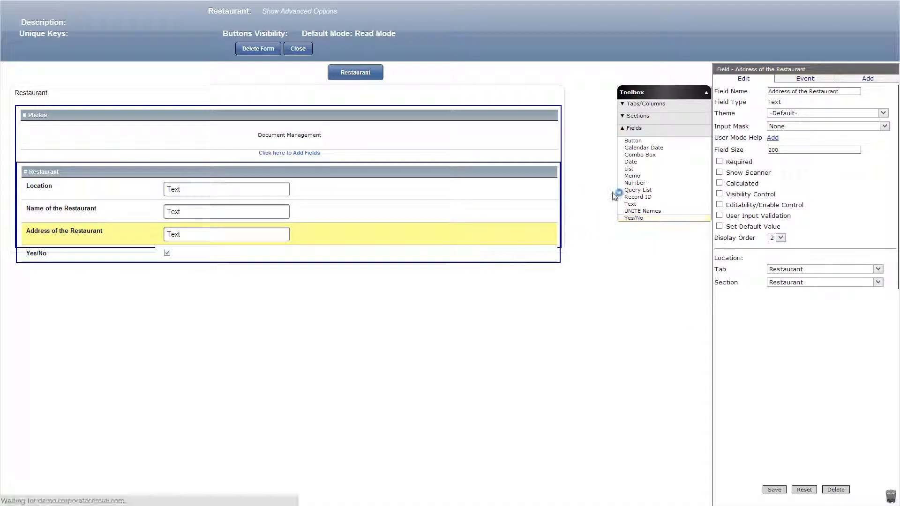
pyautogui.click(810, 92)
pyautogui.write('Parkin')
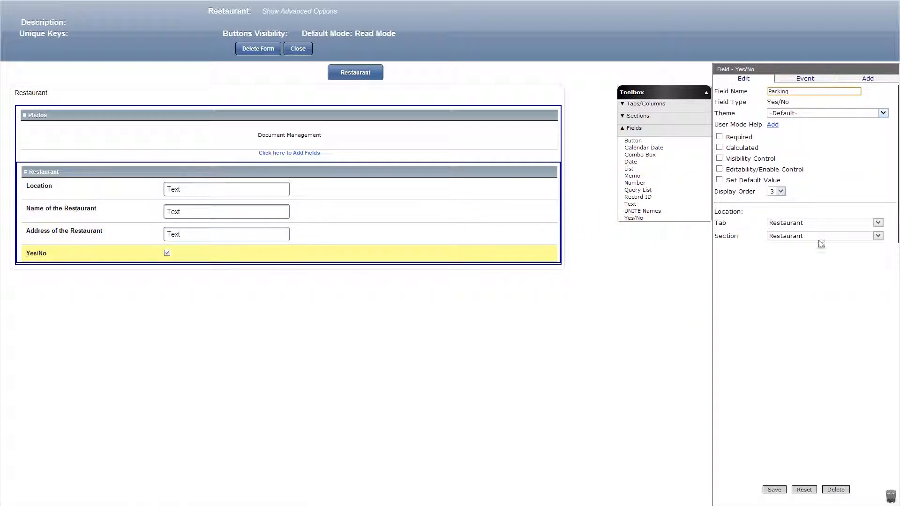
pyautogui.write('g')
pyautogui.click(774, 490)
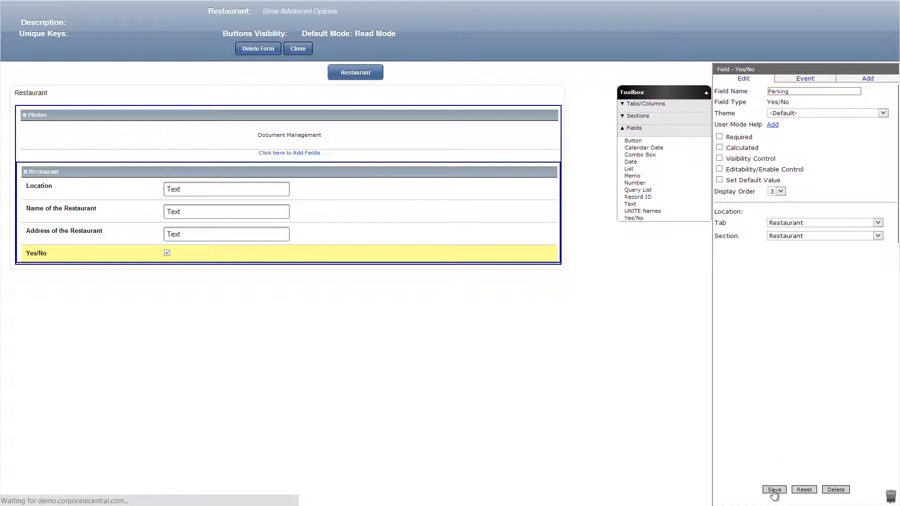
# Add a Memo field named Description below the Parking field and save it.
pyautogui.moveTo(632, 176); pyautogui.dragTo(470, 295)
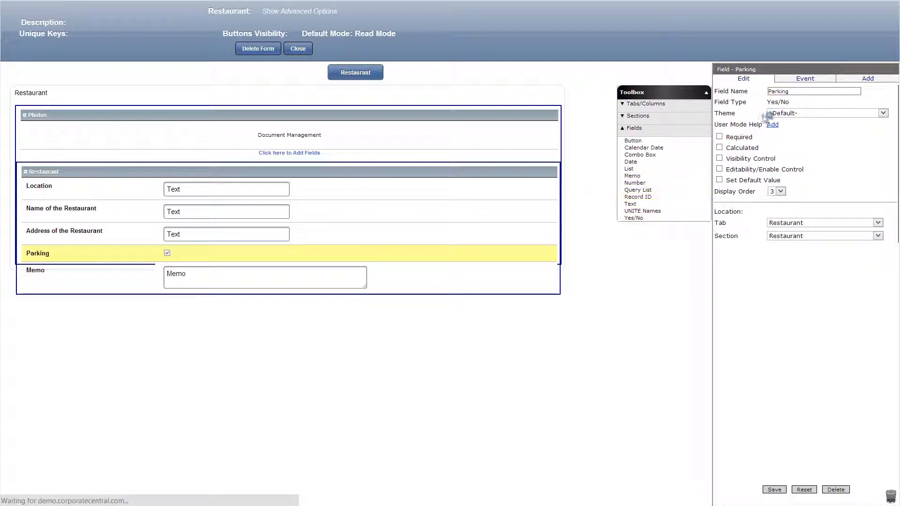
pyautogui.click(788, 94)
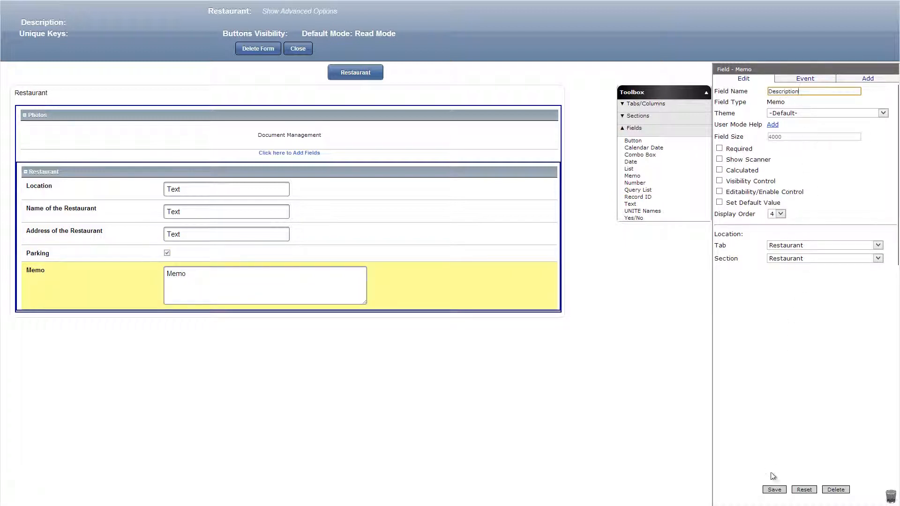
pyautogui.click(773, 489)
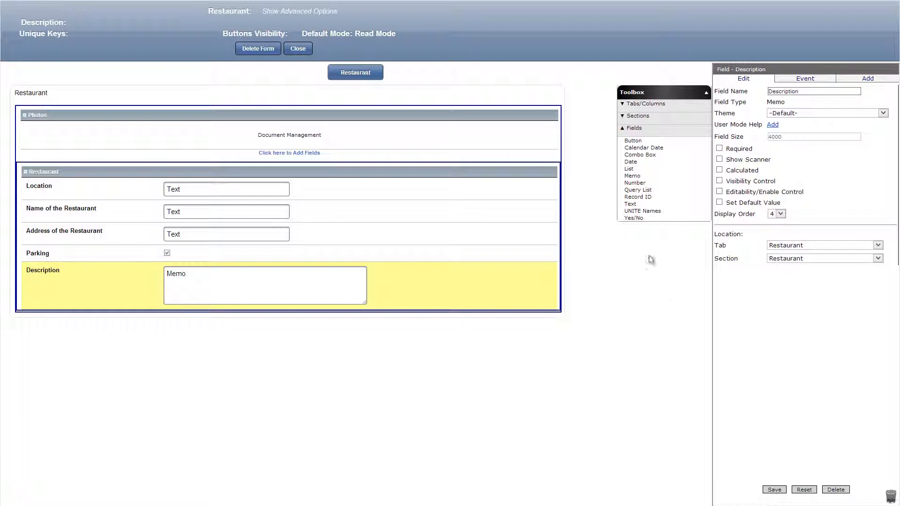
# Add a Combo Box field named Kitchen that searches the Kitchen field of the Foodie Kitchen form, with display order 1.
pyautogui.moveTo(640, 155); pyautogui.dragTo(529, 294)
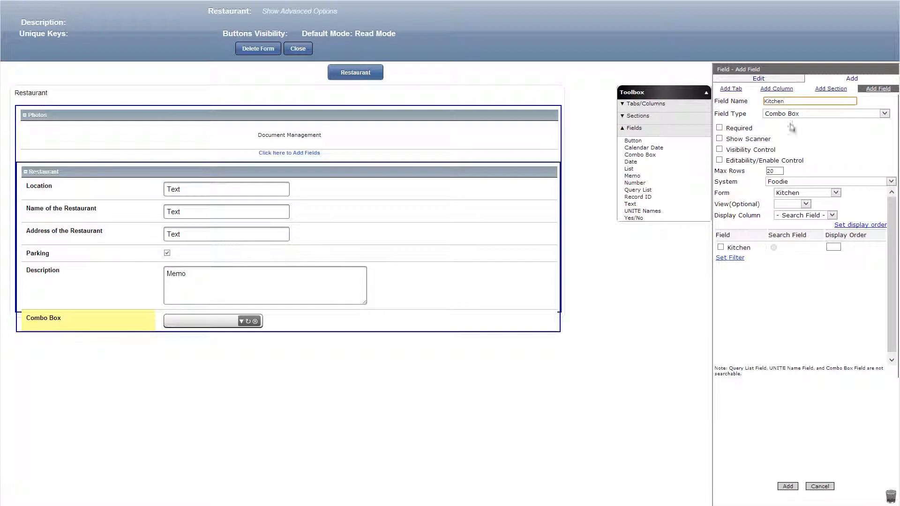
pyautogui.click(721, 247)
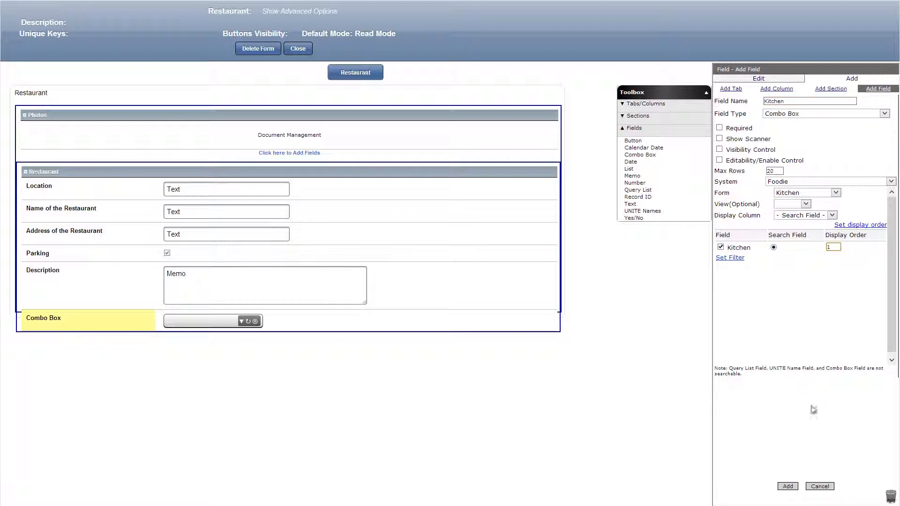
pyautogui.click(788, 486)
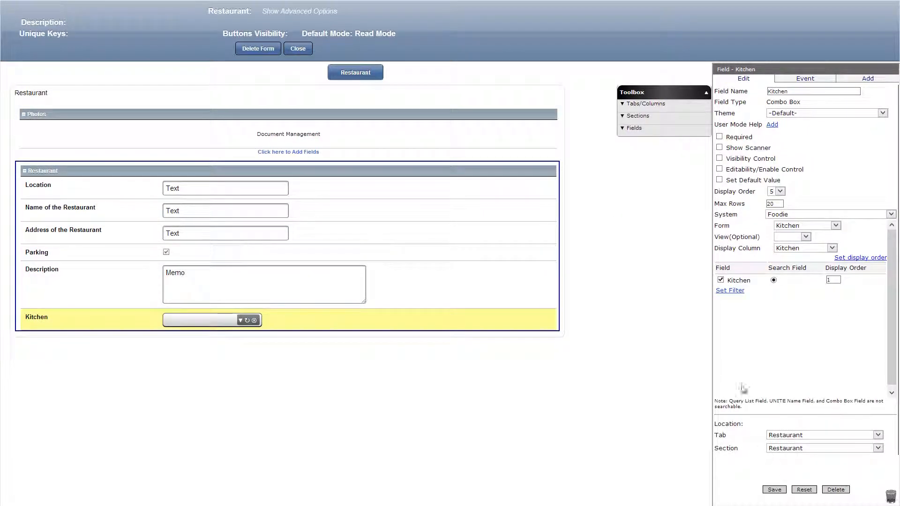
# Add a text field named Contact Person below the Kitchen field and enable its editability control with the formula false.
pyautogui.click(648, 138)
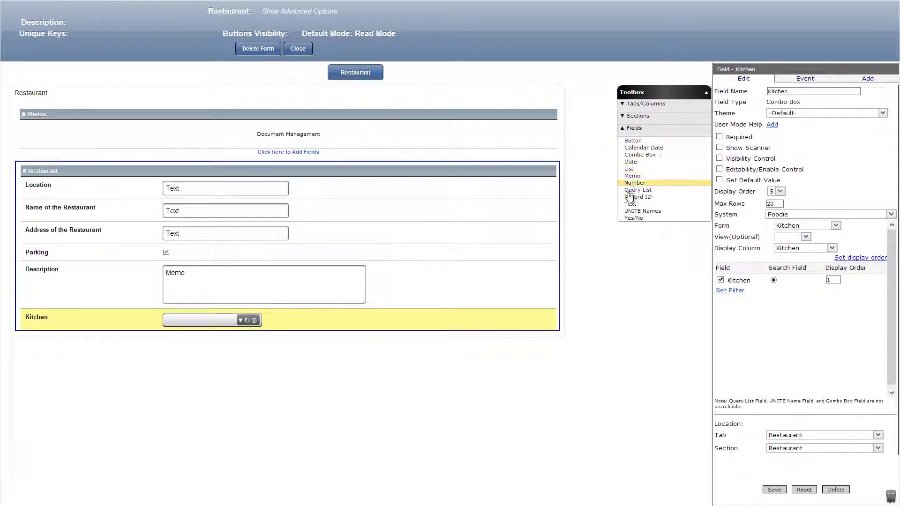
pyautogui.moveTo(630, 204); pyautogui.dragTo(552, 326)
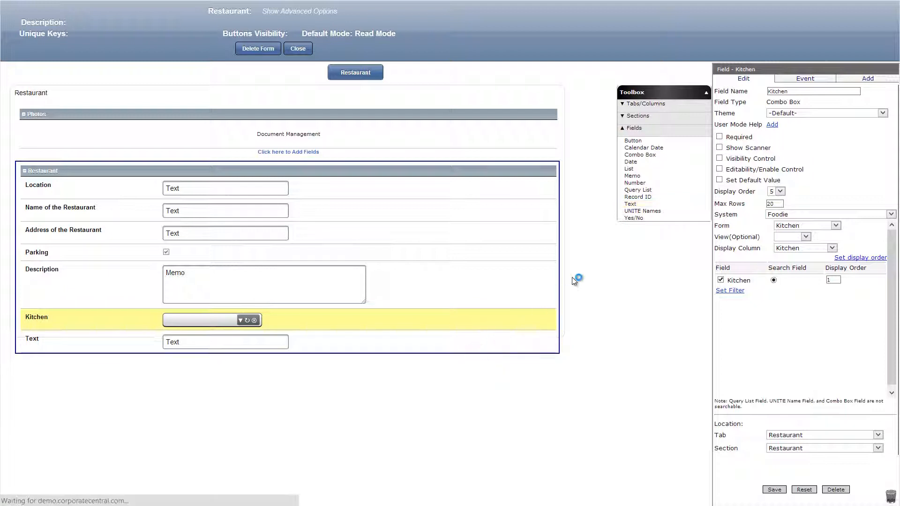
pyautogui.click(719, 204)
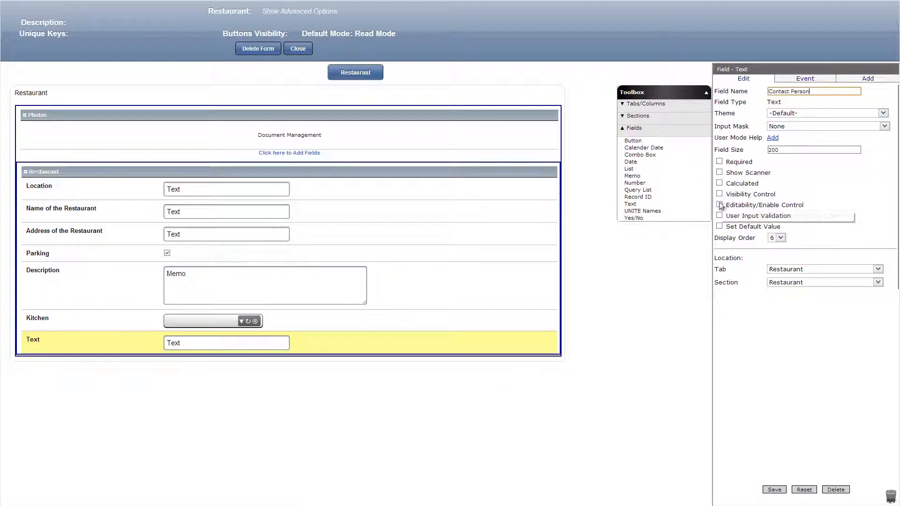
# Give the Contact Person field the default value formula getLogonUserFullNameFirstLast() and save the field.
pyautogui.click(719, 279)
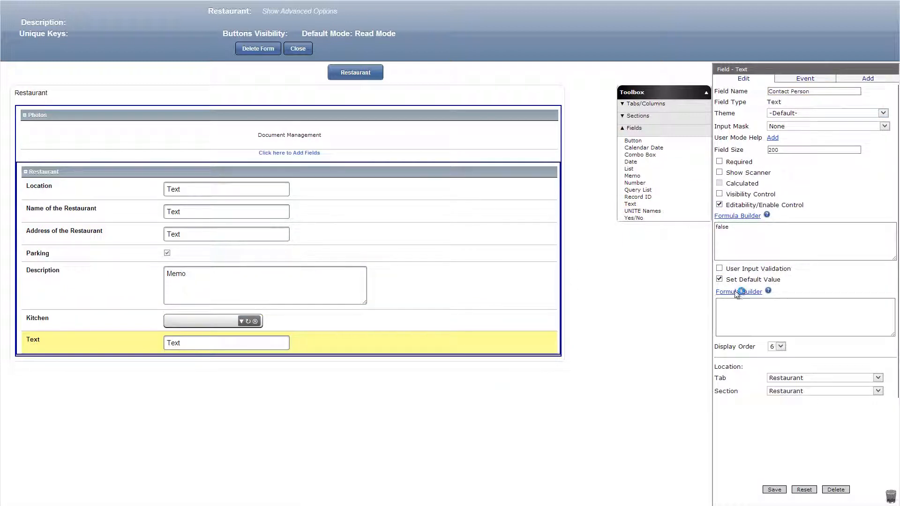
pyautogui.click(738, 292)
pyautogui.moveTo(129, 149); pyautogui.dragTo(127, 277)
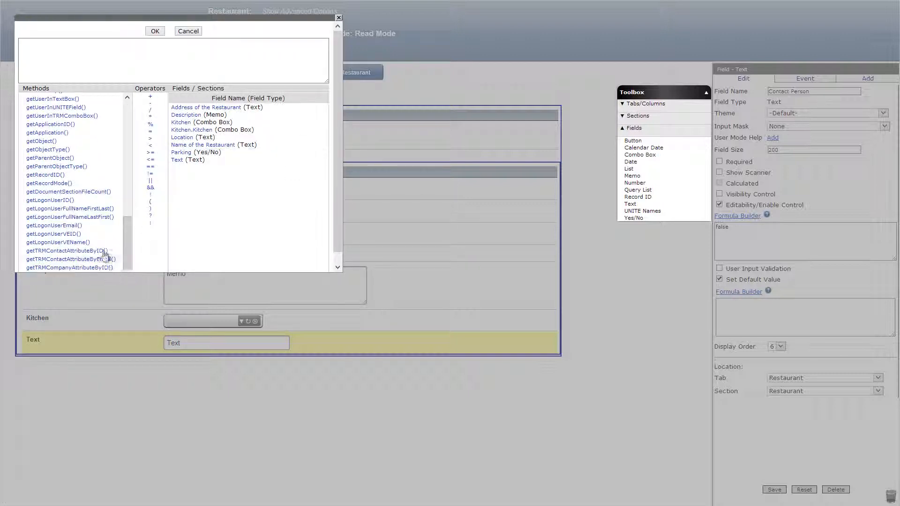
pyautogui.click(78, 212)
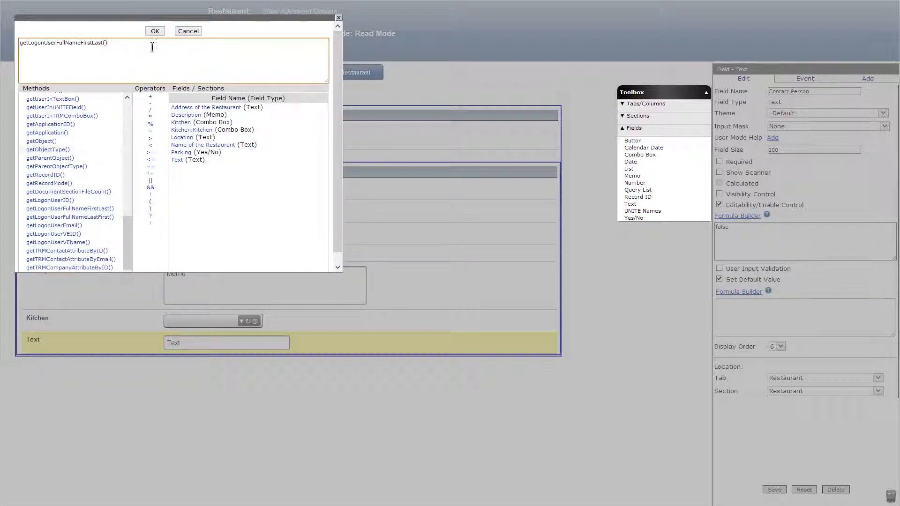
pyautogui.click(155, 31)
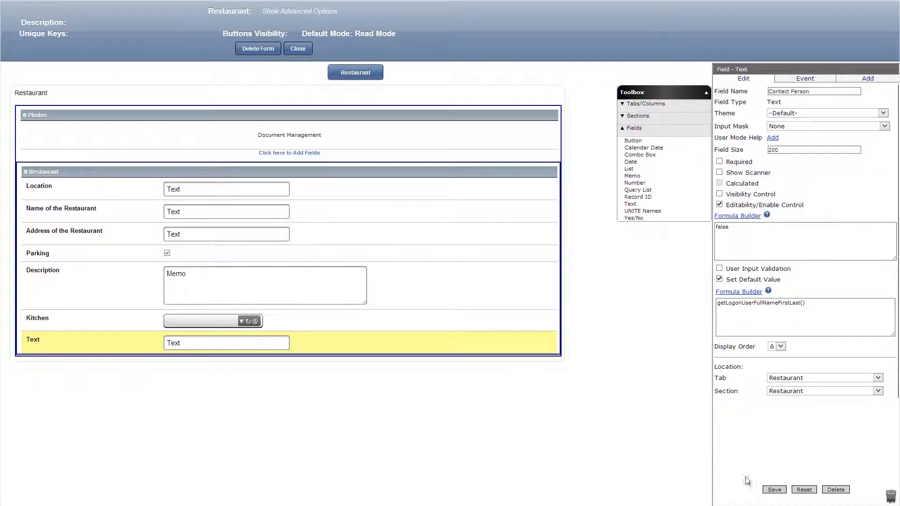
pyautogui.click(771, 492)
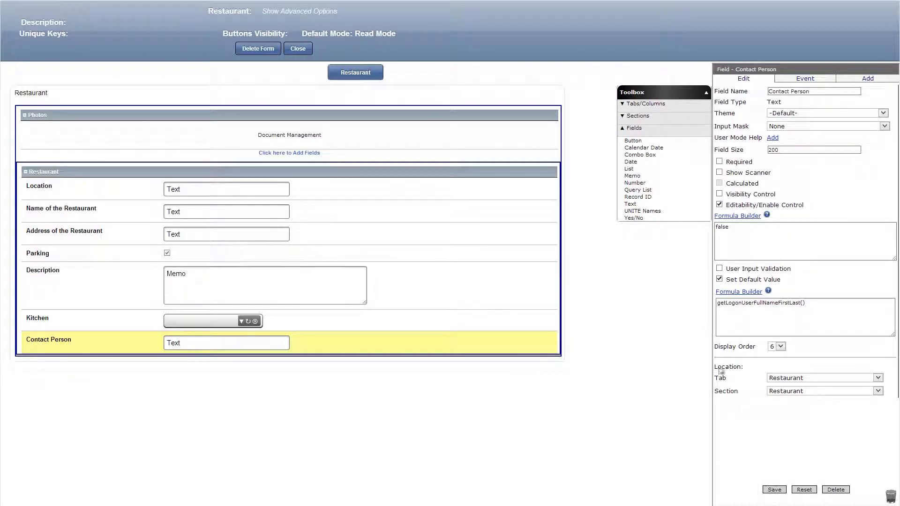
# Add a Number field named Contact Number below the Contact Person field and save it.
pyautogui.moveTo(634, 182); pyautogui.dragTo(408, 375)
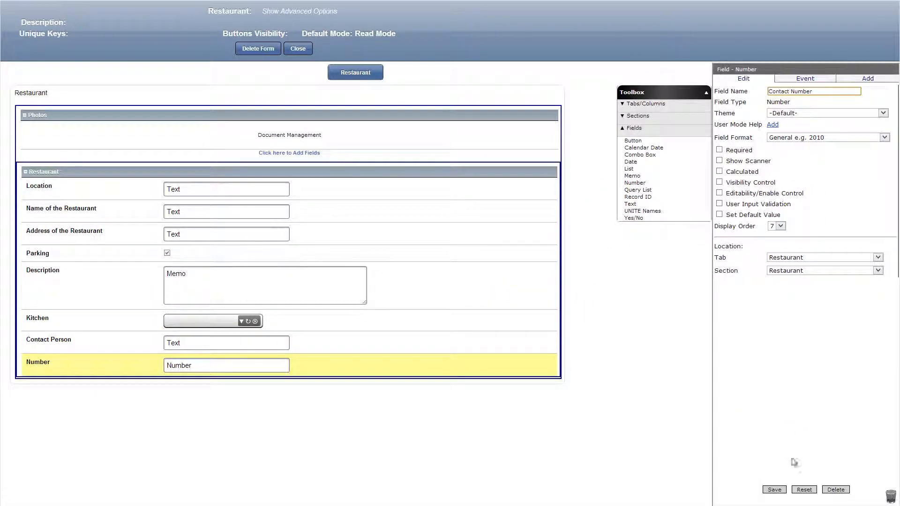
pyautogui.click(774, 489)
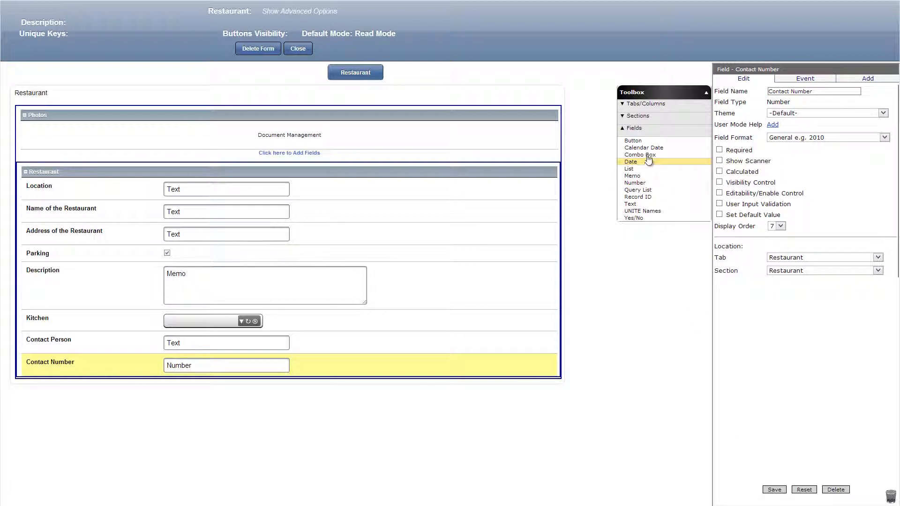
# Add a button named Submit below Contact Number, make it available in Edit, Read and View modes, and save it.
pyautogui.moveTo(630, 140); pyautogui.dragTo(581, 205)
pyautogui.moveTo(448, 369); pyautogui.dragTo(358, 404)
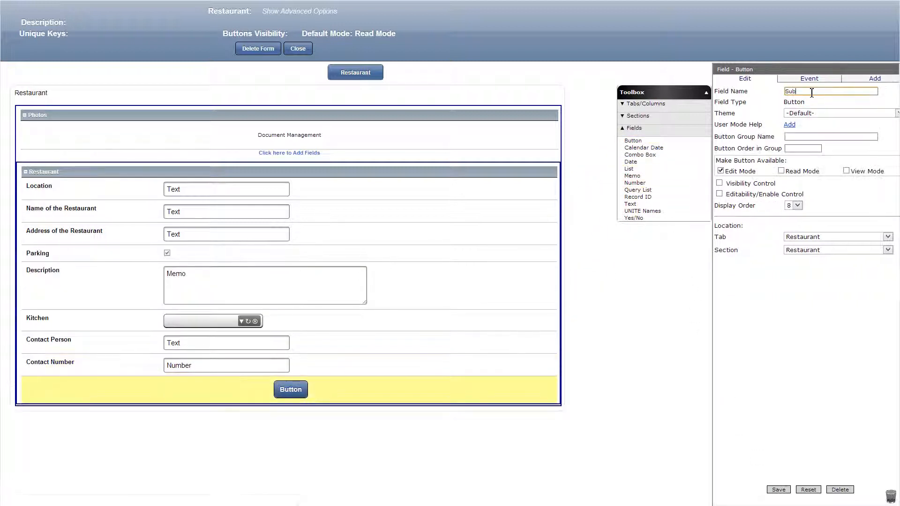
pyautogui.write('Submit')
pyautogui.click(781, 171)
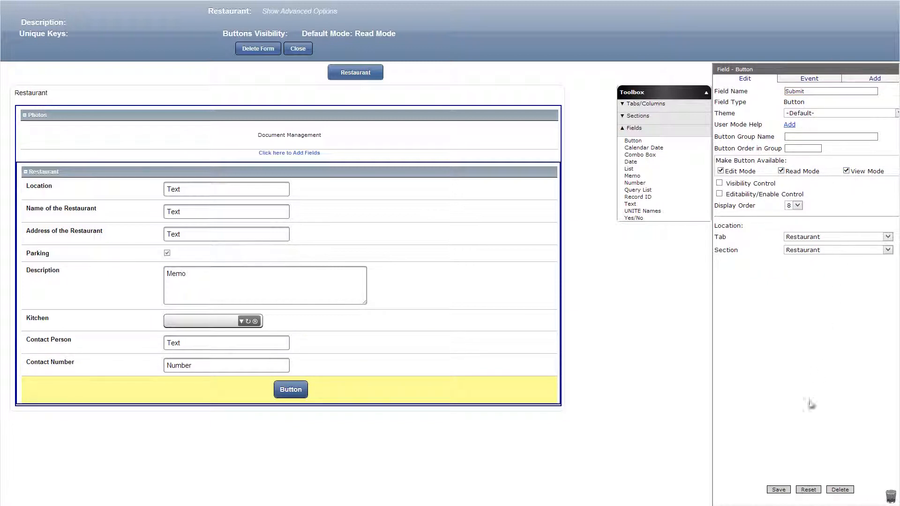
pyautogui.click(779, 490)
# Add an OnClick event with the Save Record action to the Submit button.
pyautogui.click(817, 81)
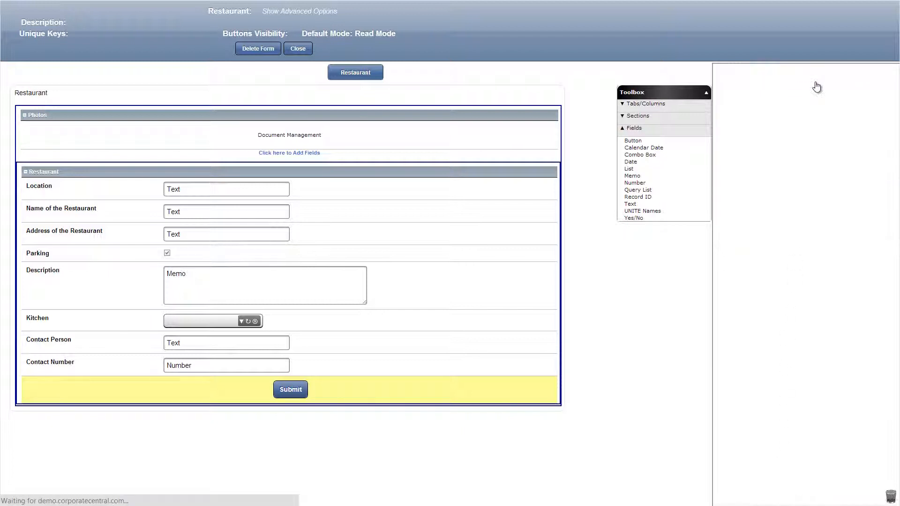
pyautogui.click(811, 94)
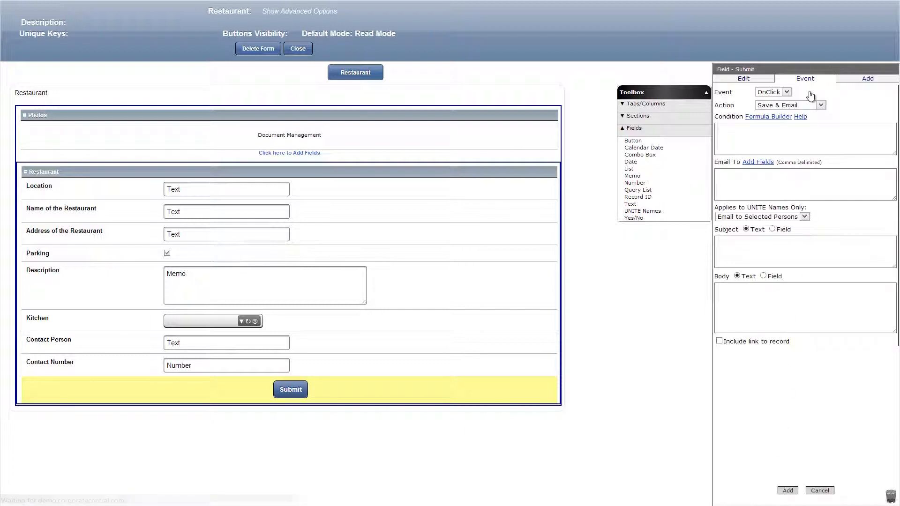
pyautogui.click(805, 106)
pyautogui.click(780, 129)
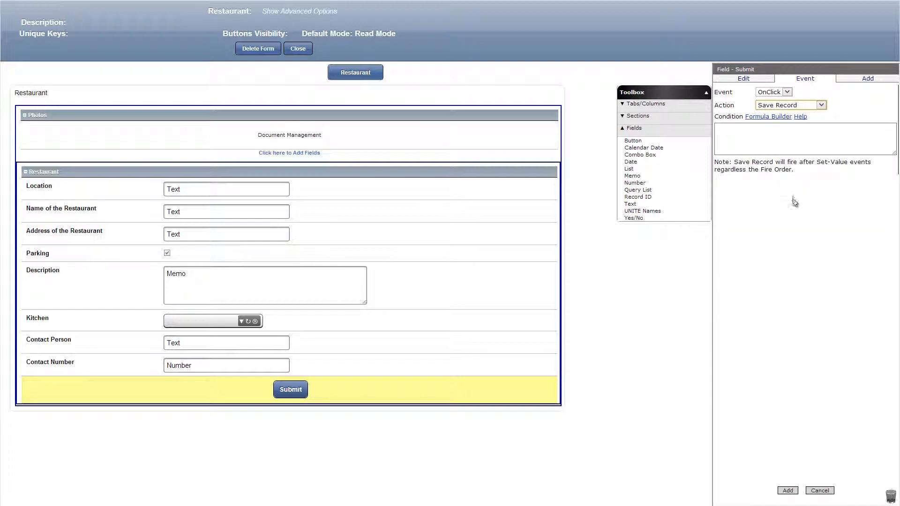
pyautogui.click(787, 491)
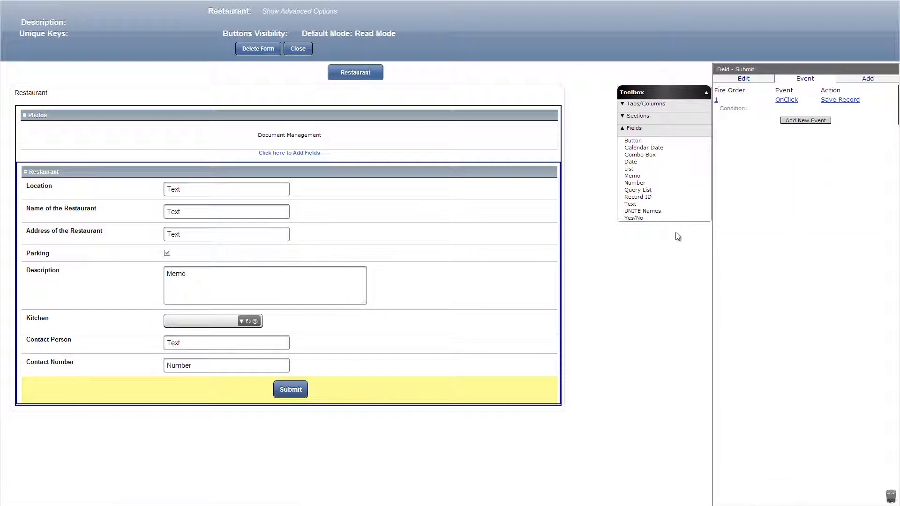
# Add a text field named Restaurant Ad Submitted below the Submit button and save it.
pyautogui.moveTo(655, 209); pyautogui.dragTo(399, 419)
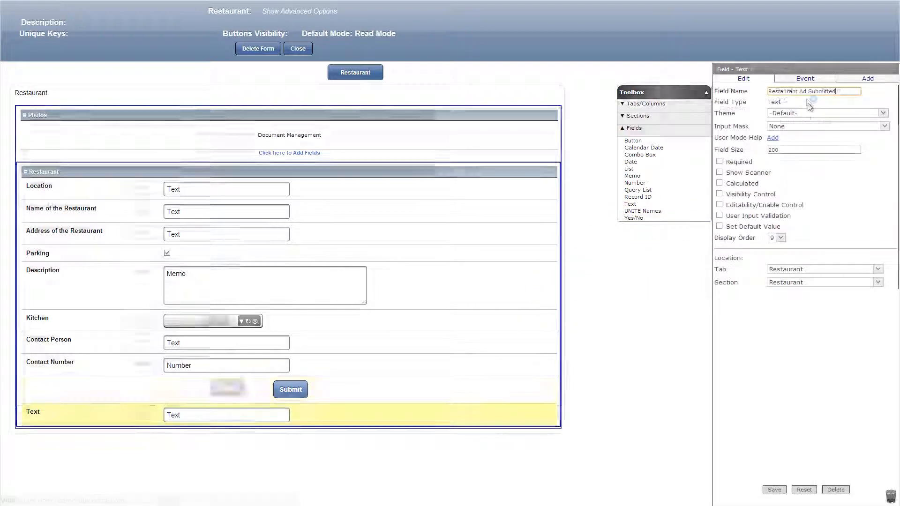
pyautogui.click(774, 489)
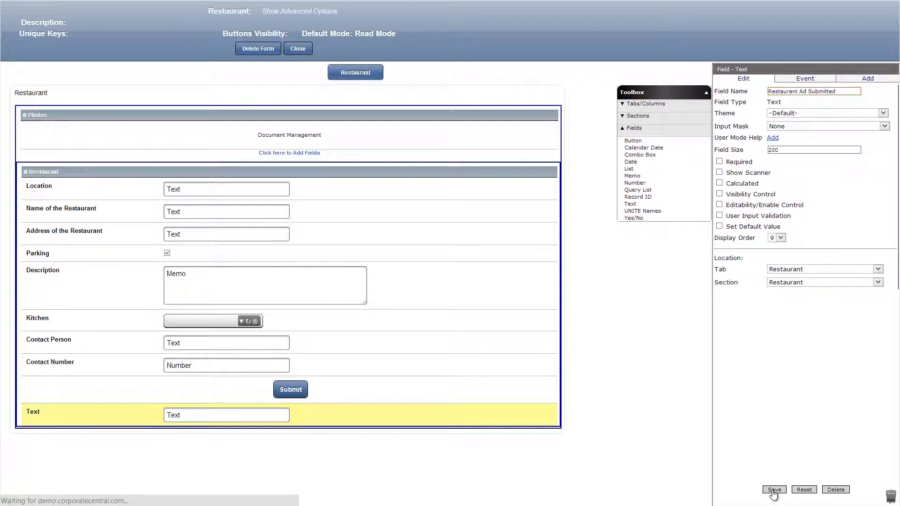
# Add an OnClick event to the Submit button that sets the value of Restaurant Ad Submitted to 'Yes'.
pyautogui.click(534, 397)
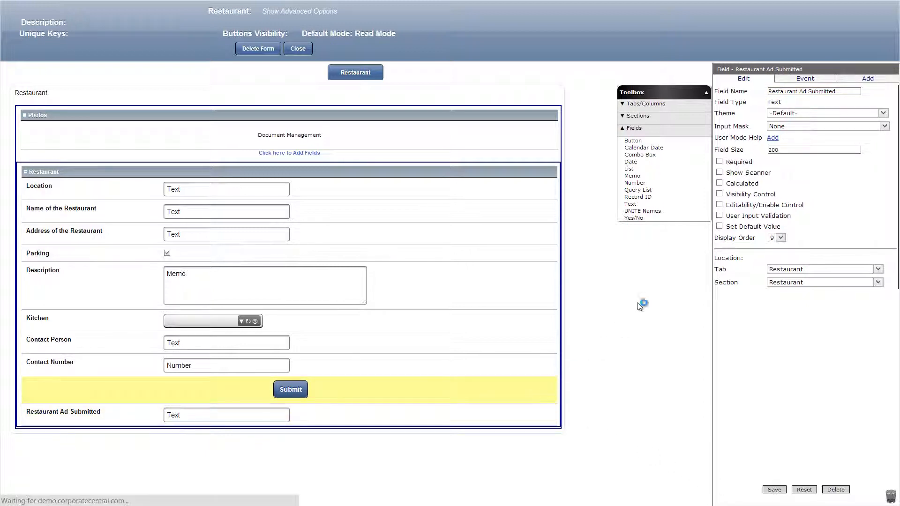
pyautogui.click(807, 78)
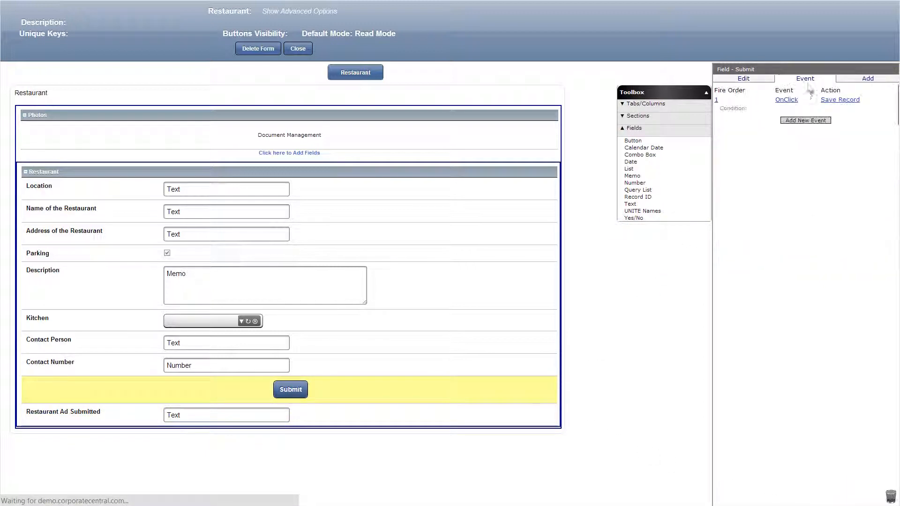
pyautogui.click(804, 121)
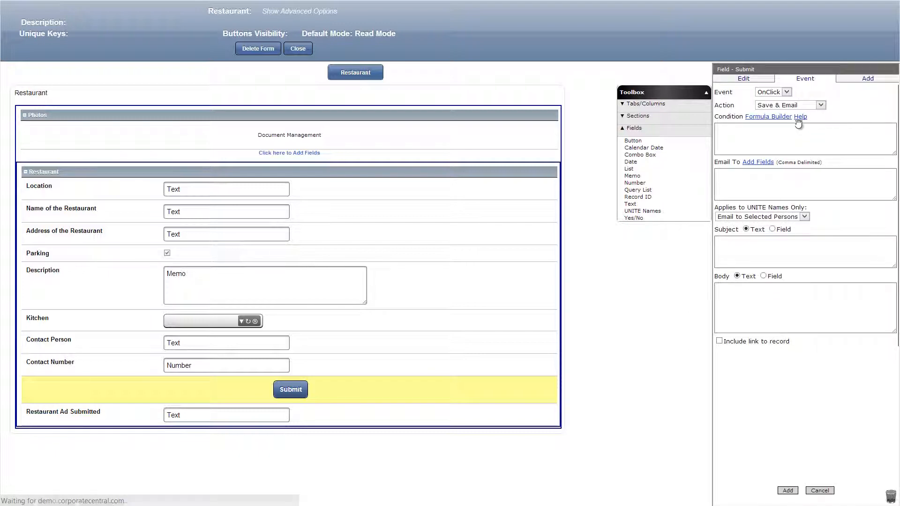
pyautogui.click(792, 106)
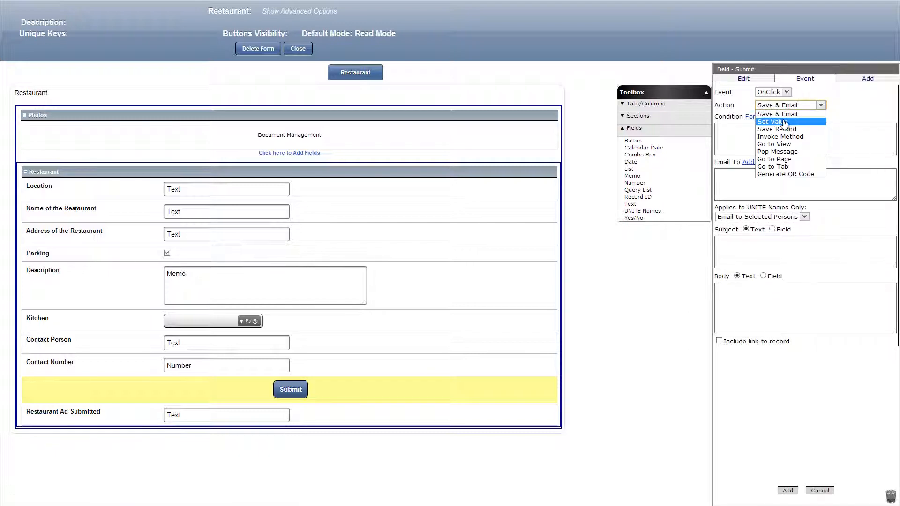
pyautogui.click(784, 122)
pyautogui.click(759, 174)
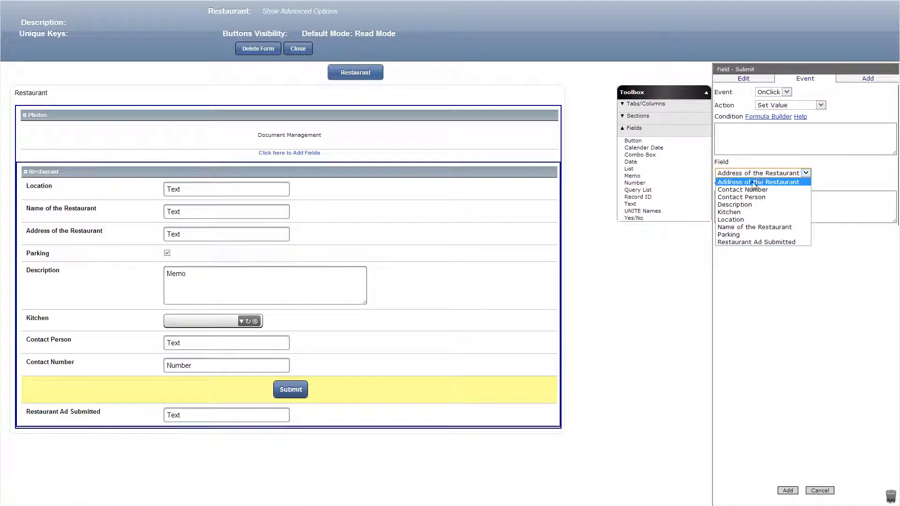
pyautogui.click(749, 242)
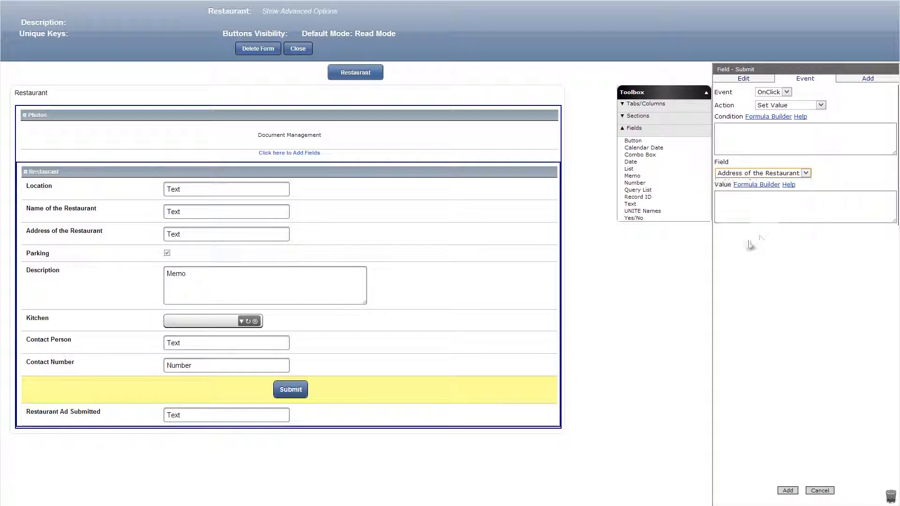
pyautogui.click(790, 208)
pyautogui.write("'Yes")
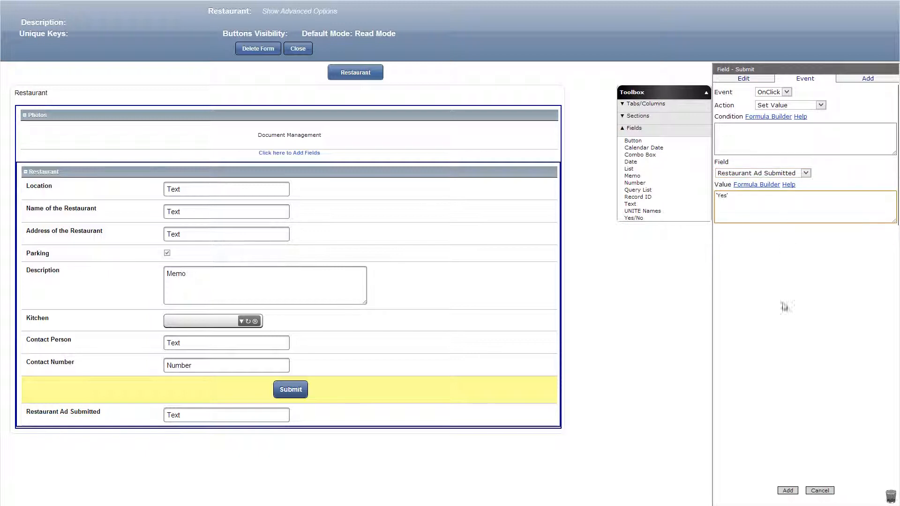
pyautogui.click(787, 489)
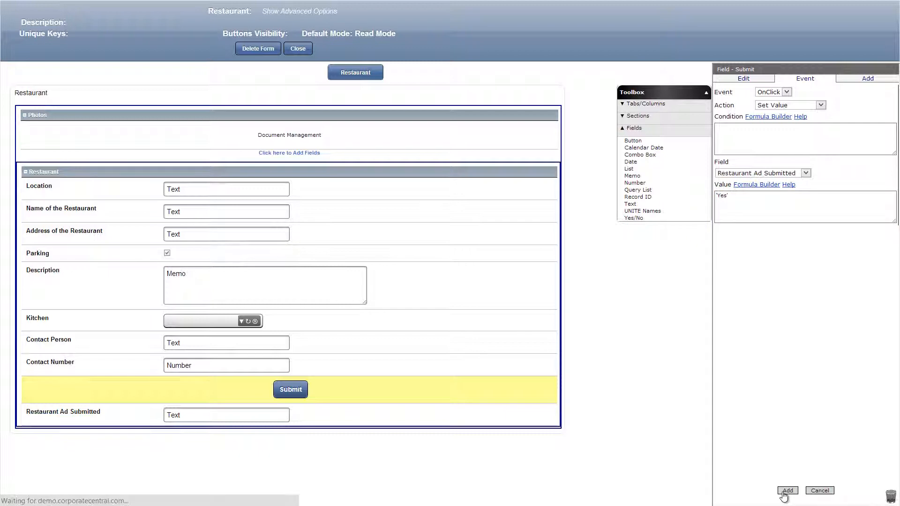
# Enable visibility control on the Submit button with the formula [Restaurant Ad Submitted]=='' and save the button.
pyautogui.click(749, 80)
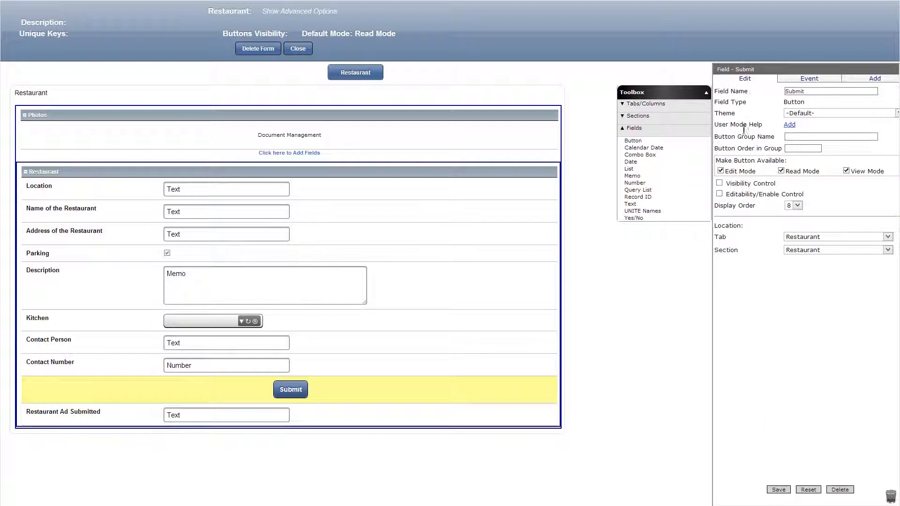
pyautogui.click(728, 185)
pyautogui.click(738, 194)
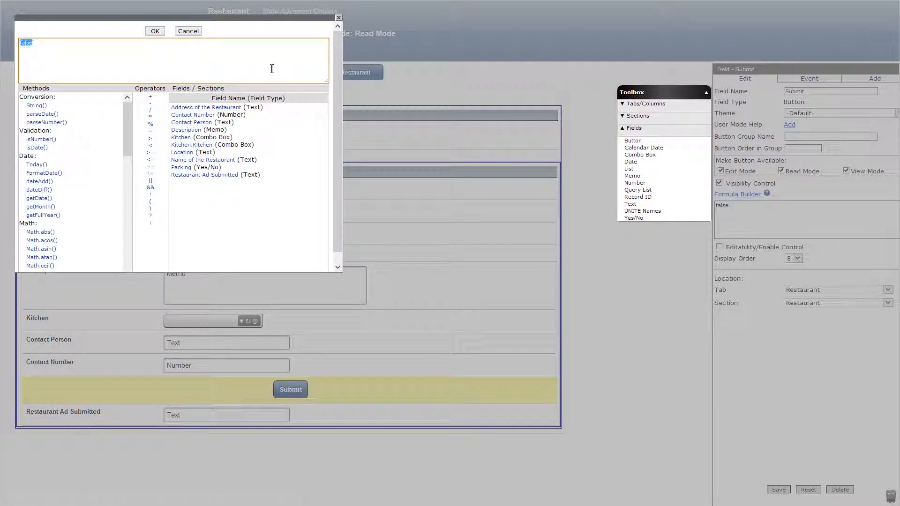
pyautogui.click(206, 175)
pyautogui.write("''")
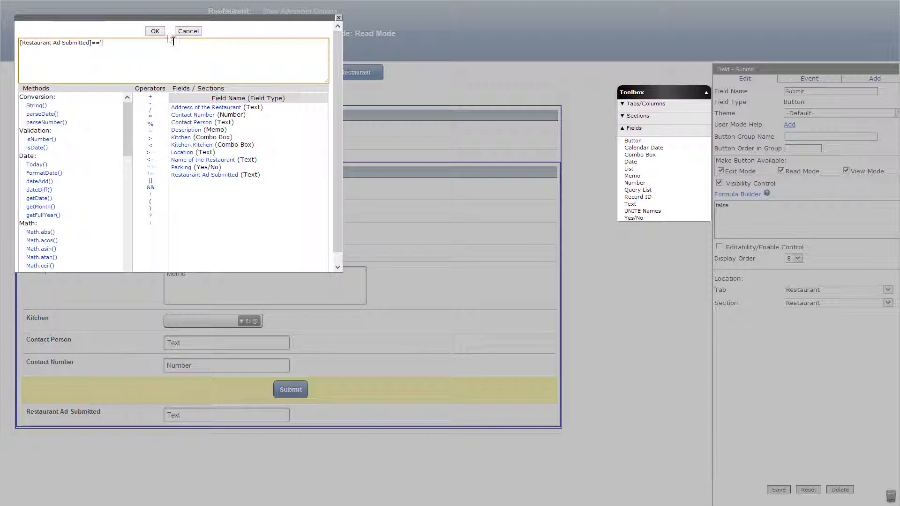
pyautogui.click(159, 31)
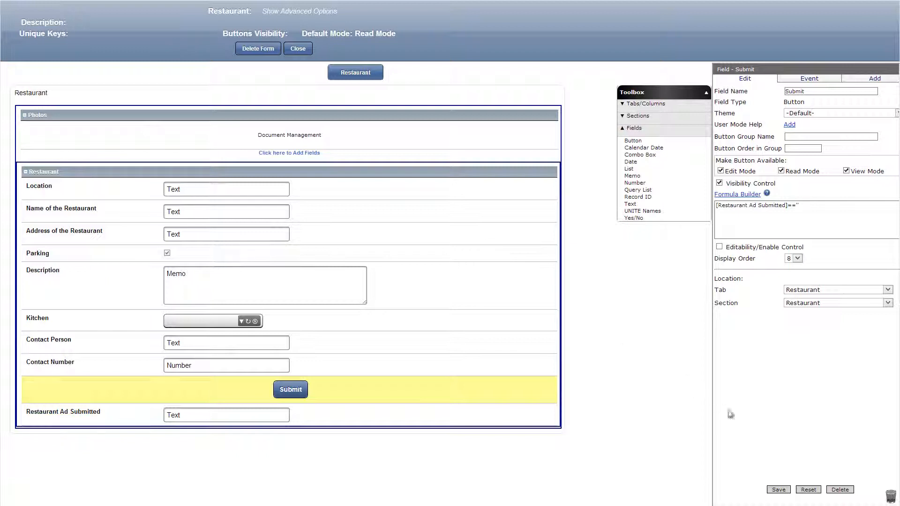
pyautogui.click(773, 490)
# Add a text field named Ad Owner with visibility formula false and default value getLogonUserEmail(), and save it.
pyautogui.moveTo(631, 204); pyautogui.dragTo(424, 444)
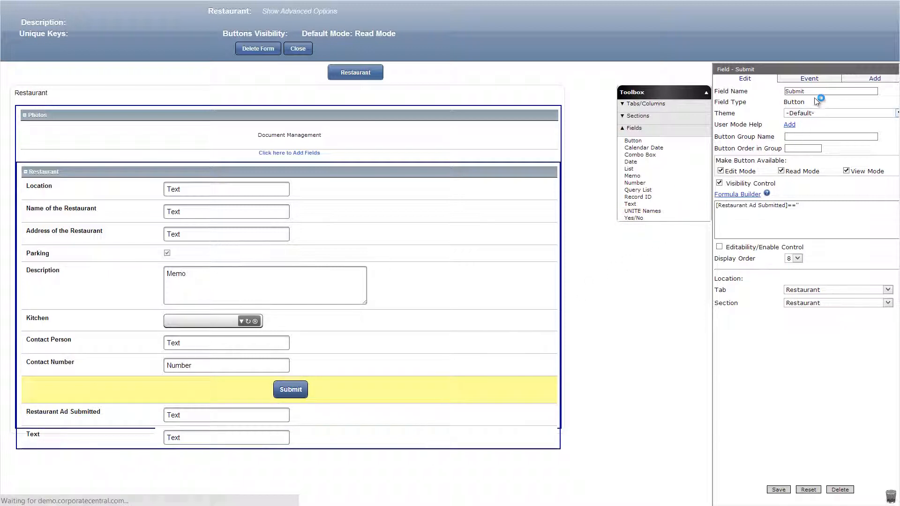
pyautogui.click(720, 194)
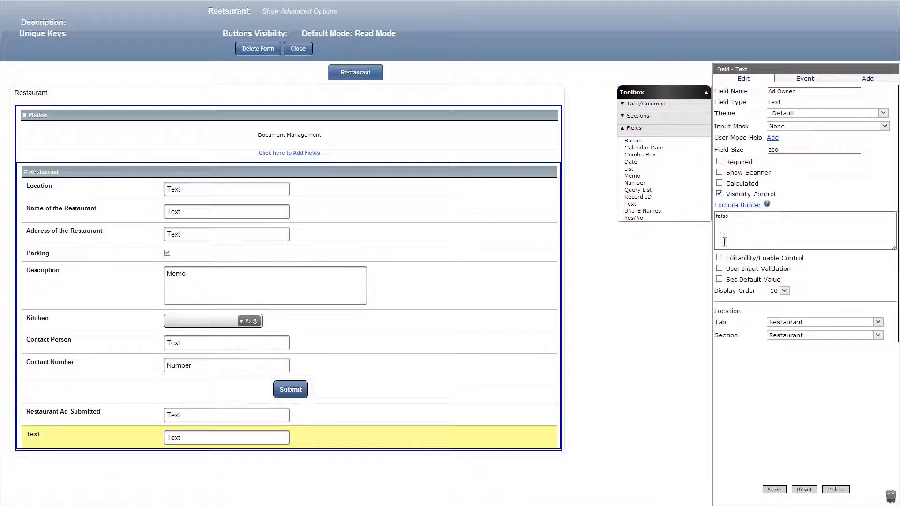
pyautogui.click(720, 279)
pyautogui.click(738, 292)
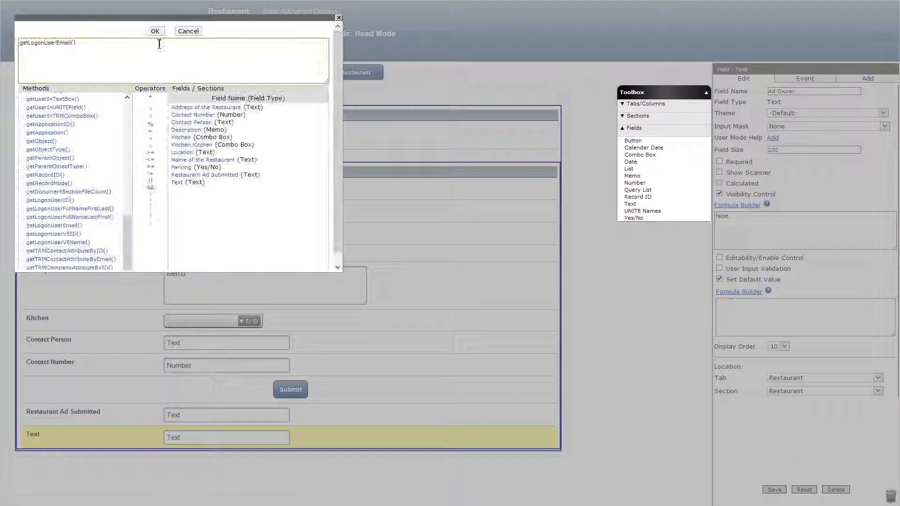
pyautogui.click(154, 30)
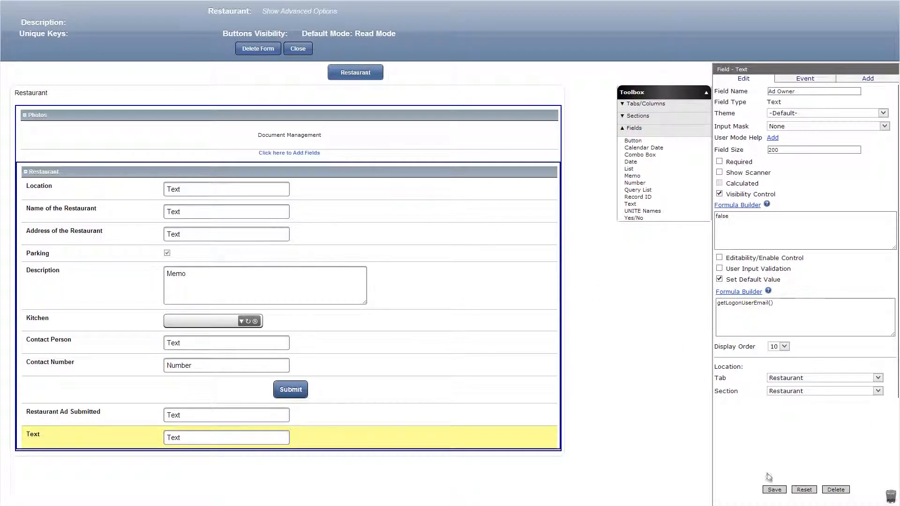
pyautogui.click(773, 491)
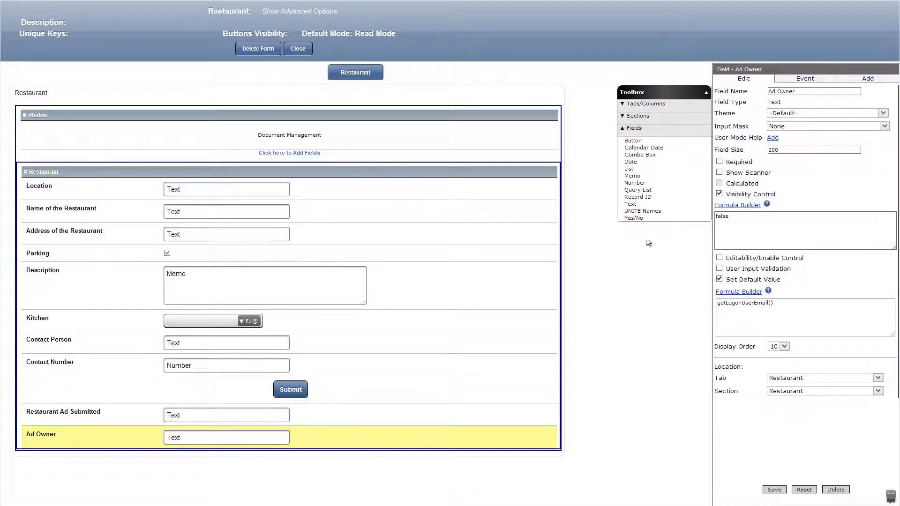
# Add a text field named Guest Email, calculated with getLogonUserEmail() and with visibility formula false, and save it.
pyautogui.moveTo(630, 204); pyautogui.dragTo(385, 468)
pyautogui.click(719, 183)
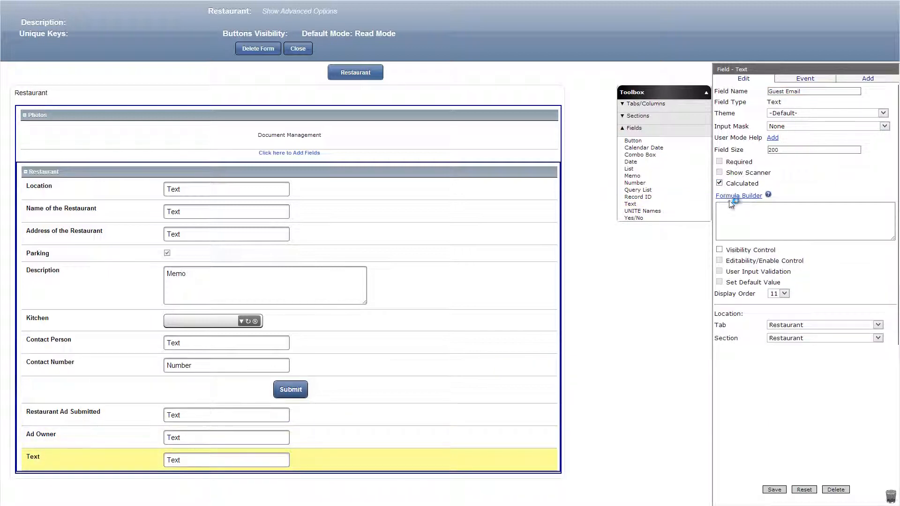
pyautogui.click(732, 197)
pyautogui.scroll(-1, 128, 146)
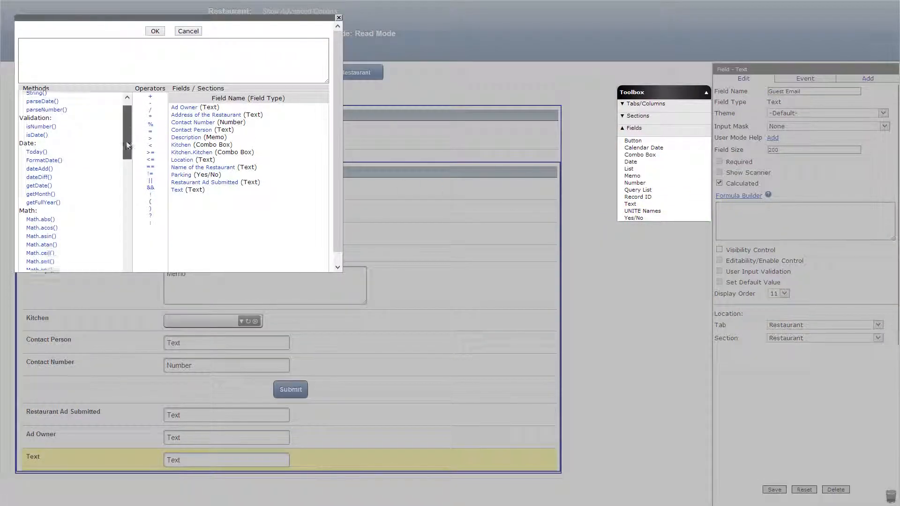
pyautogui.moveTo(128, 146); pyautogui.dragTo(124, 255)
pyautogui.click(71, 225)
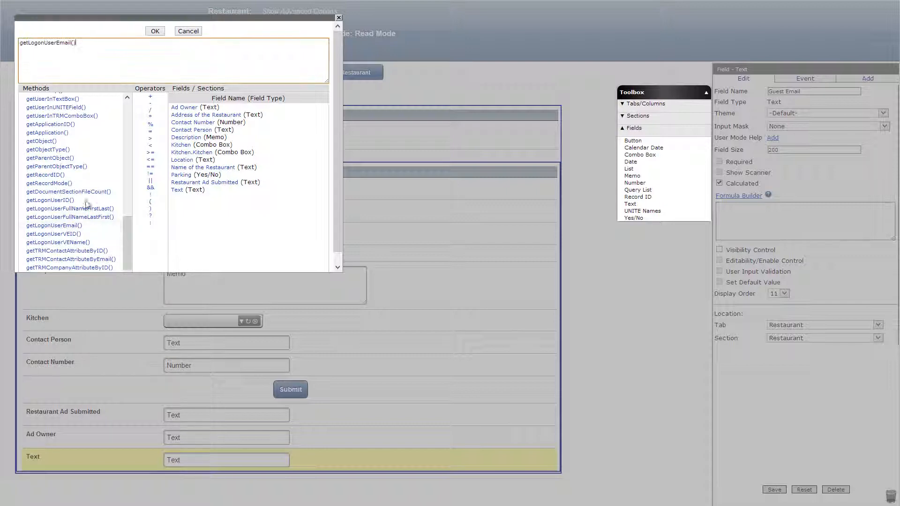
pyautogui.click(155, 31)
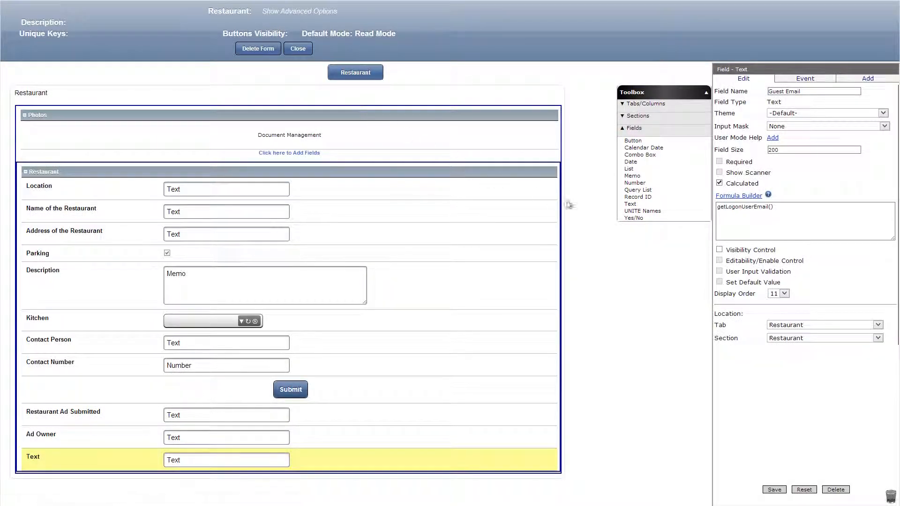
pyautogui.click(719, 250)
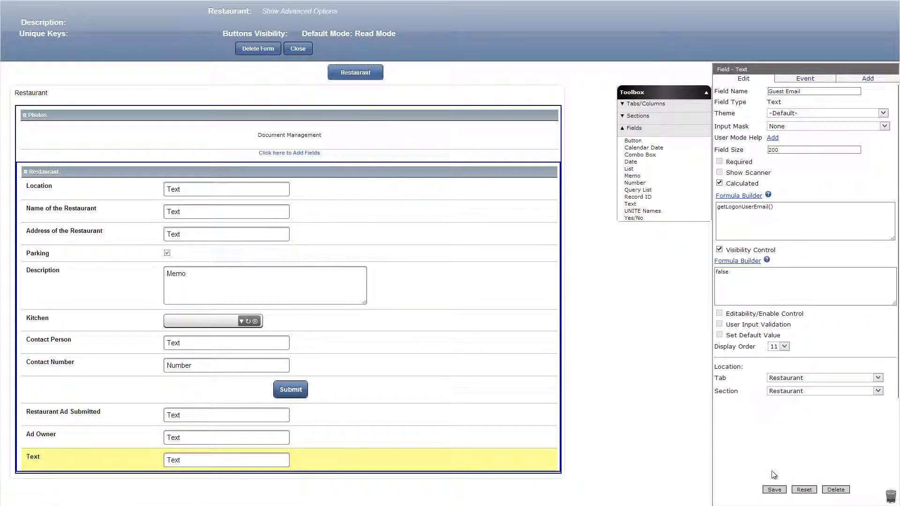
pyautogui.click(774, 490)
# Set the Restaurant column's width to 50% and add a second column beside it with a width of 50%.
pyautogui.click(40, 95)
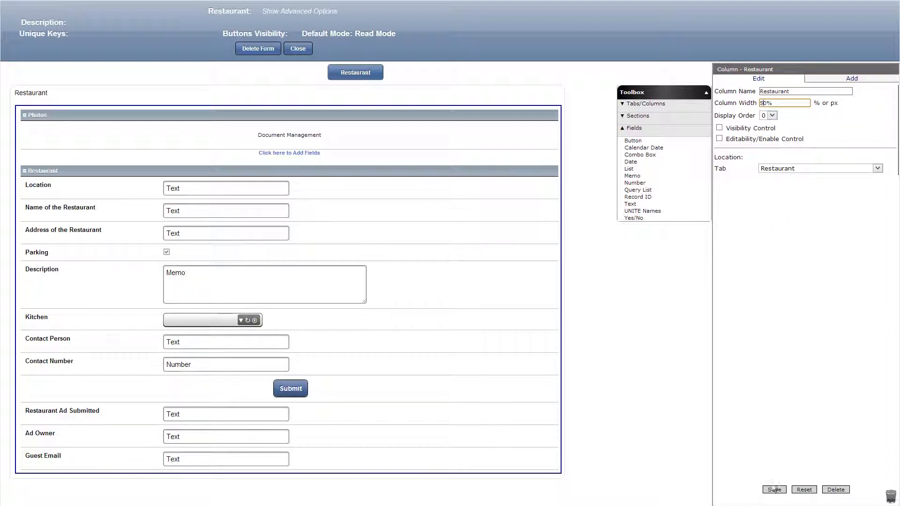
pyautogui.click(774, 490)
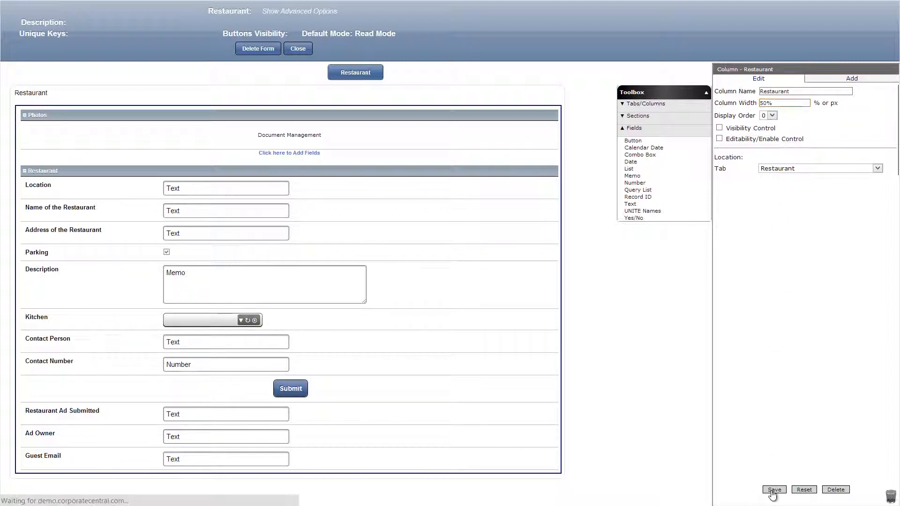
pyautogui.click(648, 105)
pyautogui.moveTo(634, 123); pyautogui.dragTo(336, 101)
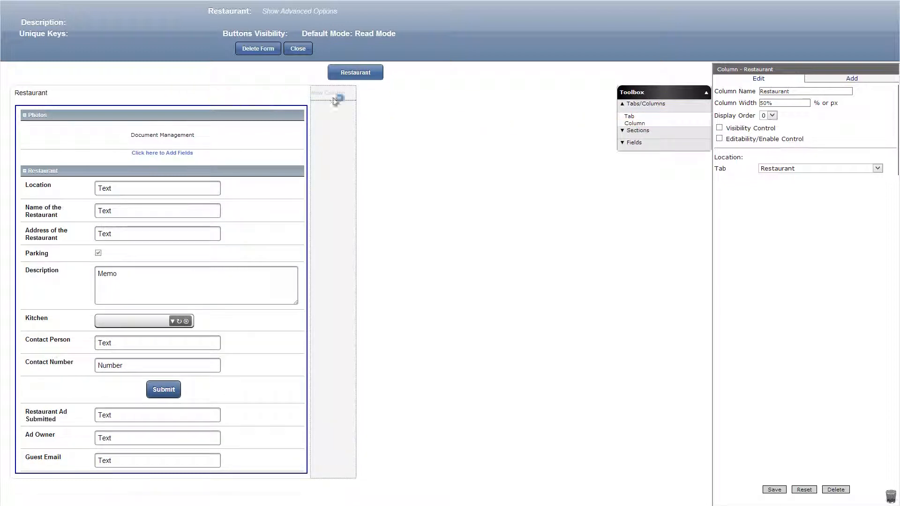
pyautogui.click(766, 104)
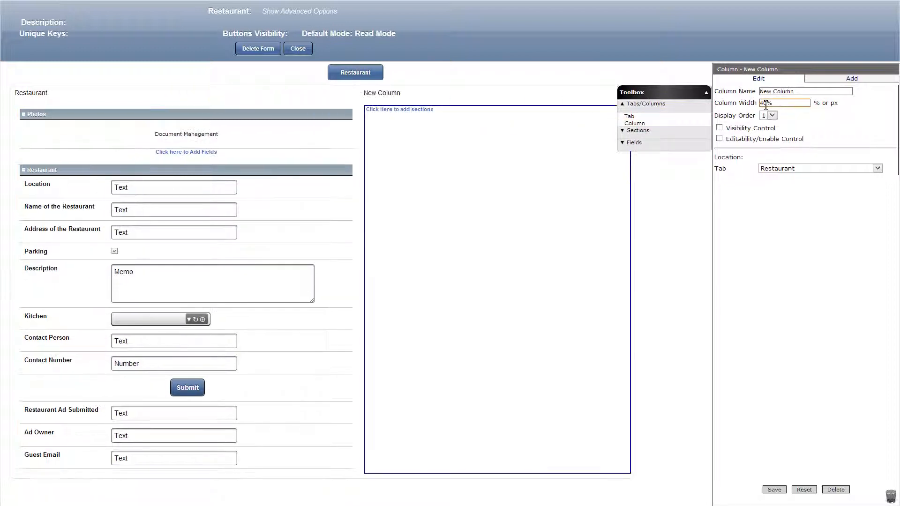
pyautogui.press('BackSpace')
pyautogui.write('5')
pyautogui.click(774, 490)
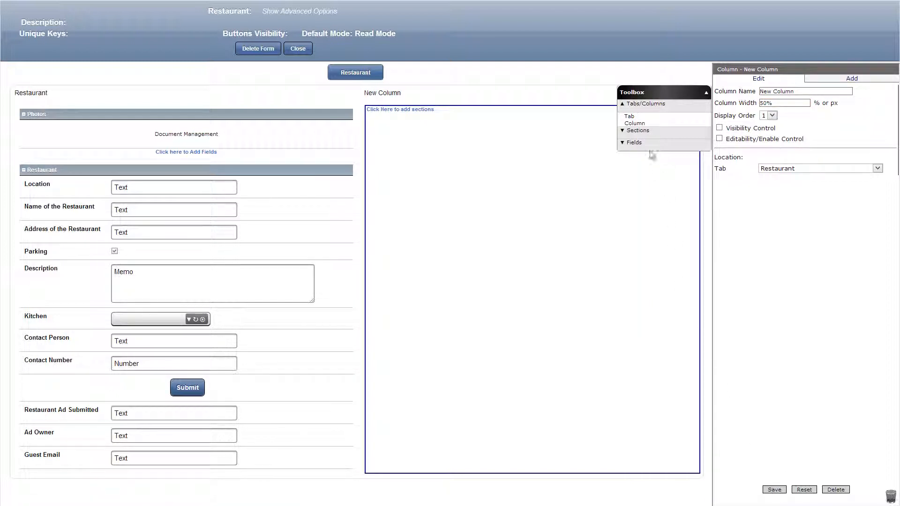
# Add a Discussion section named Reviews to the new second column and save it.
pyautogui.click(638, 131)
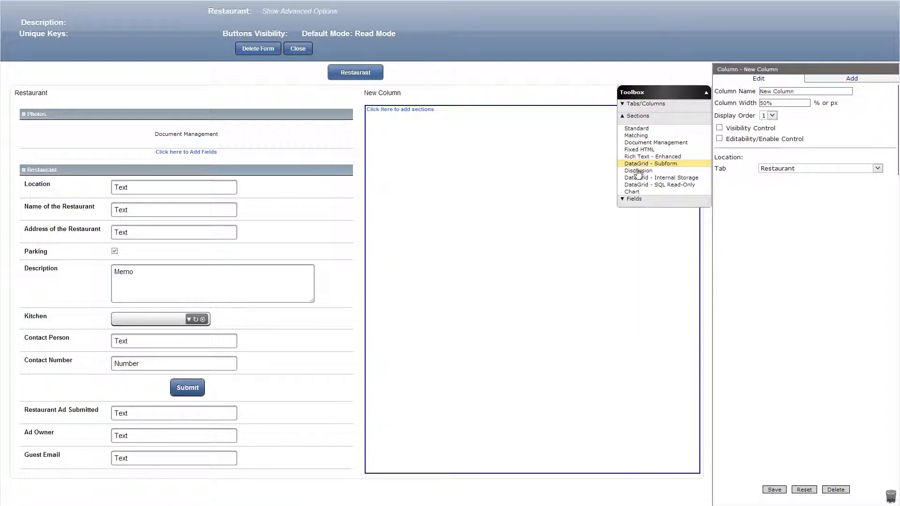
pyautogui.moveTo(639, 171); pyautogui.dragTo(535, 121)
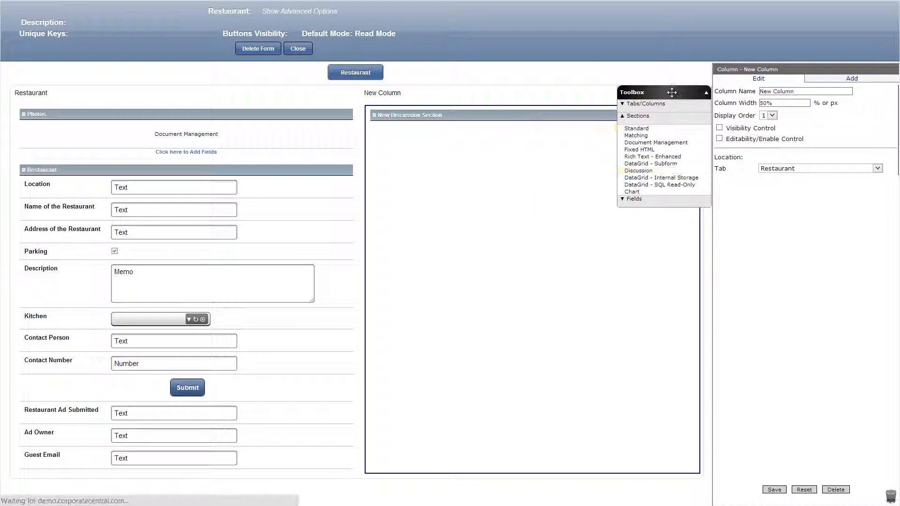
pyautogui.doubleClick(788, 94)
pyautogui.write('Reviews')
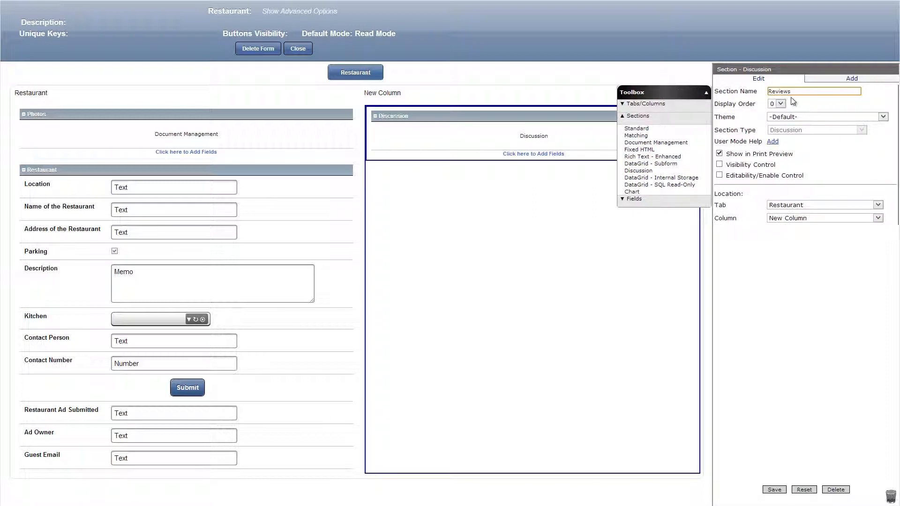
pyautogui.click(774, 490)
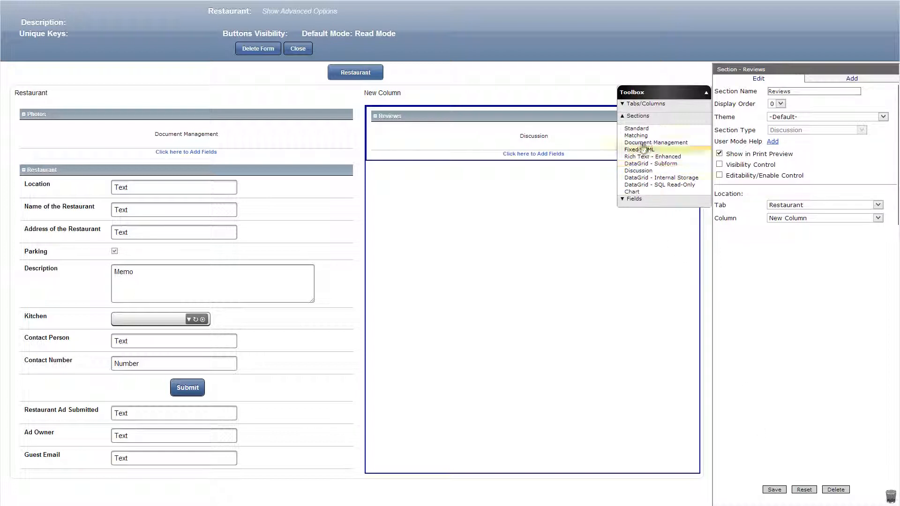
# Add a Standard section named Approval below the Reviews section and save it.
pyautogui.moveTo(635, 128); pyautogui.dragTo(488, 195)
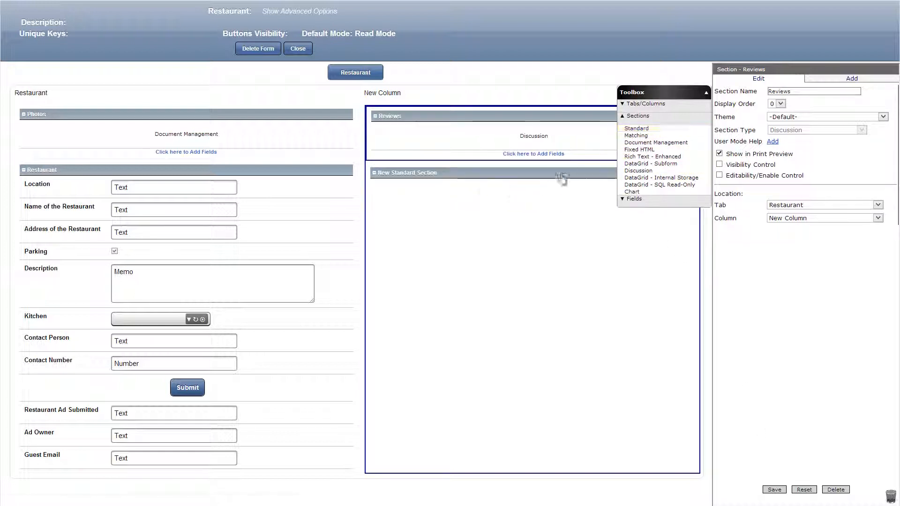
pyautogui.doubleClick(803, 93)
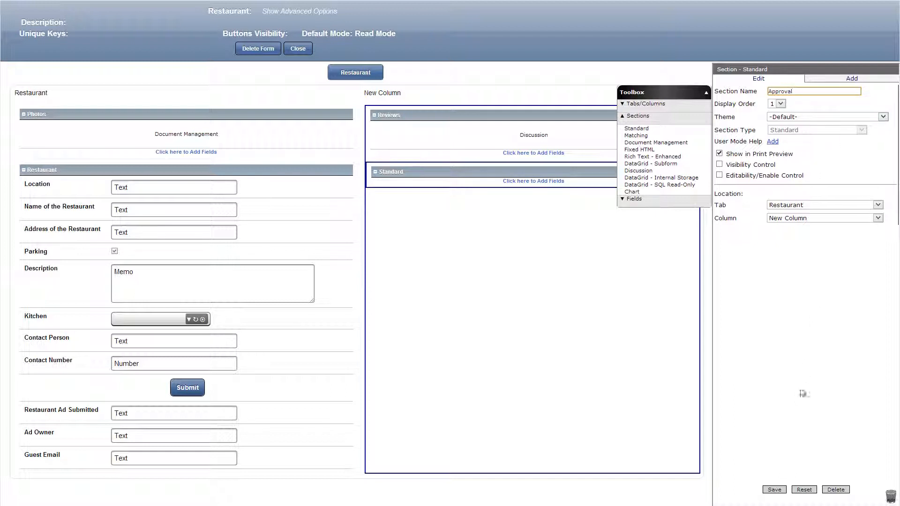
pyautogui.click(774, 489)
# Add a Yes/No field named Approved to the Approval section, save it and close the Restaurant form.
pyautogui.click(677, 199)
pyautogui.moveTo(675, 218); pyautogui.dragTo(560, 183)
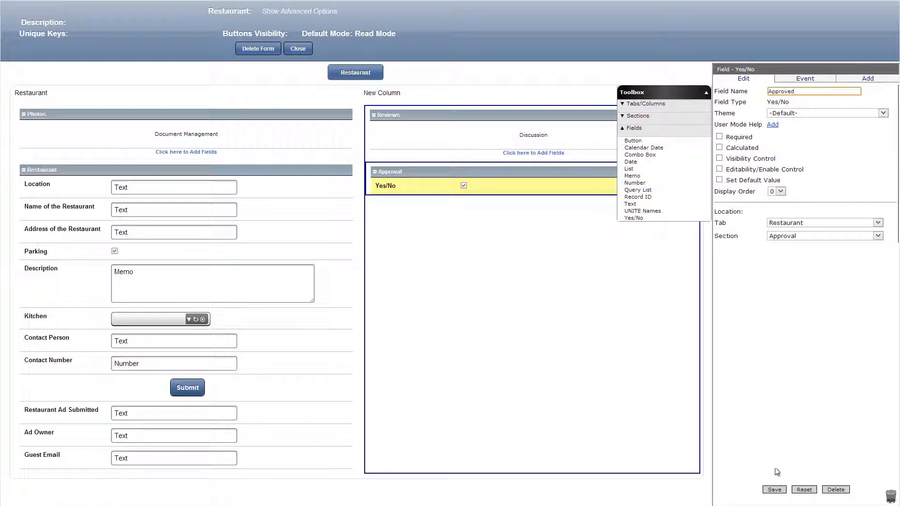
pyautogui.click(774, 490)
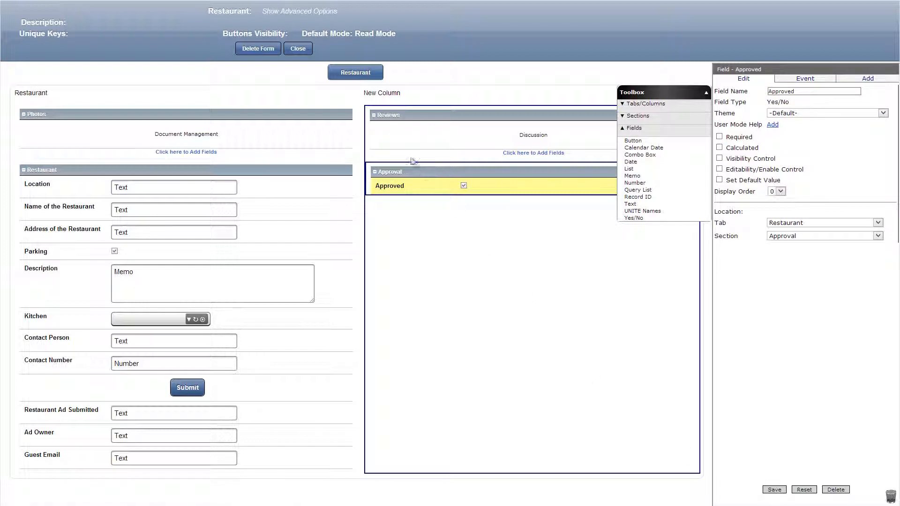
pyautogui.click(301, 50)
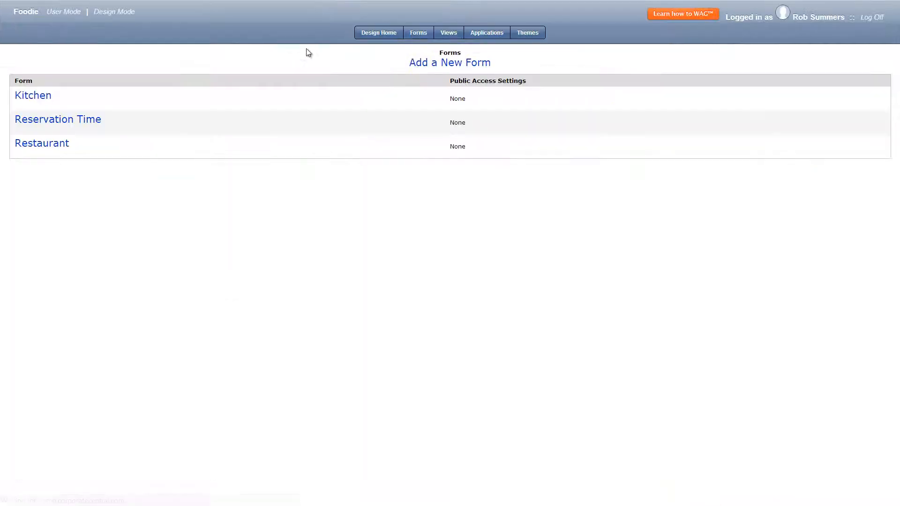
# Create a new form named Reservation.
pyautogui.click(441, 63)
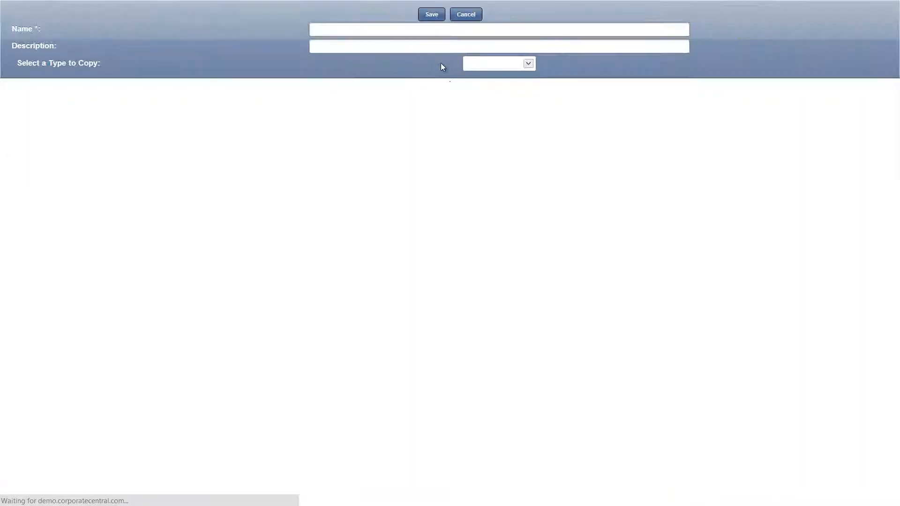
pyautogui.click(391, 31)
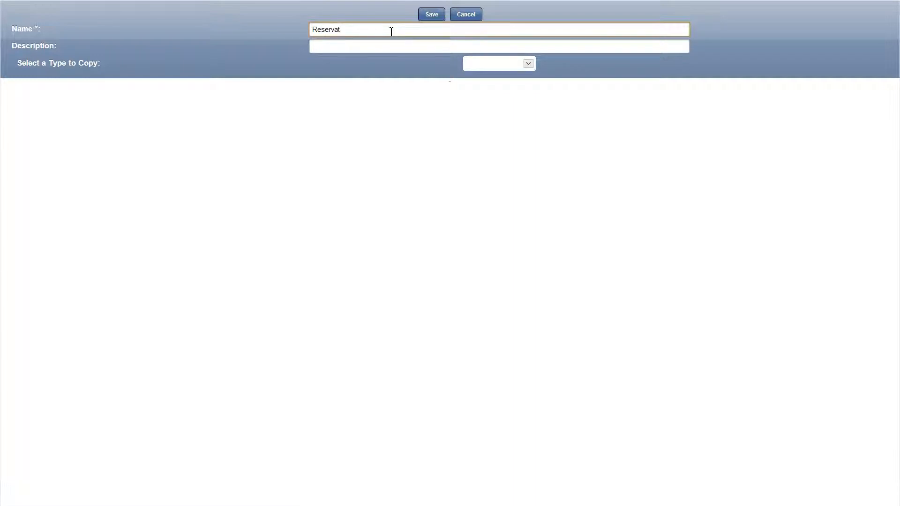
pyautogui.click(436, 15)
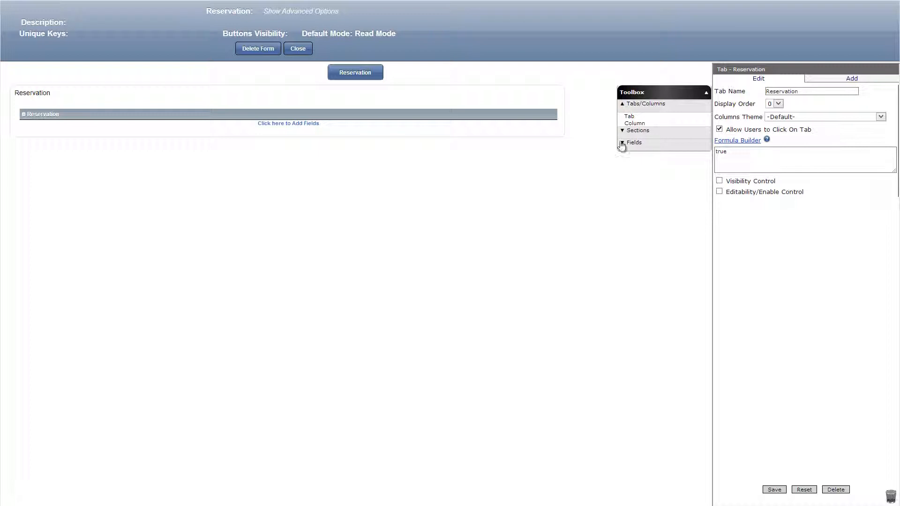
# Add a combo box named "Restaurant Name:" based on the Restaurant form, with Name of the Restaurant as search field and display order 1.
pyautogui.click(622, 143)
pyautogui.moveTo(637, 155); pyautogui.dragTo(497, 127)
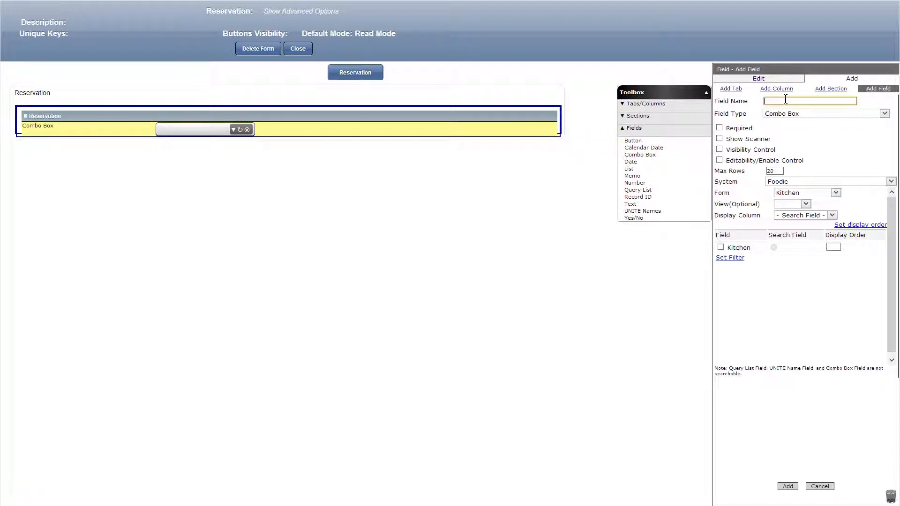
pyautogui.write('estaurant Name:')
pyautogui.click(836, 193)
pyautogui.click(812, 224)
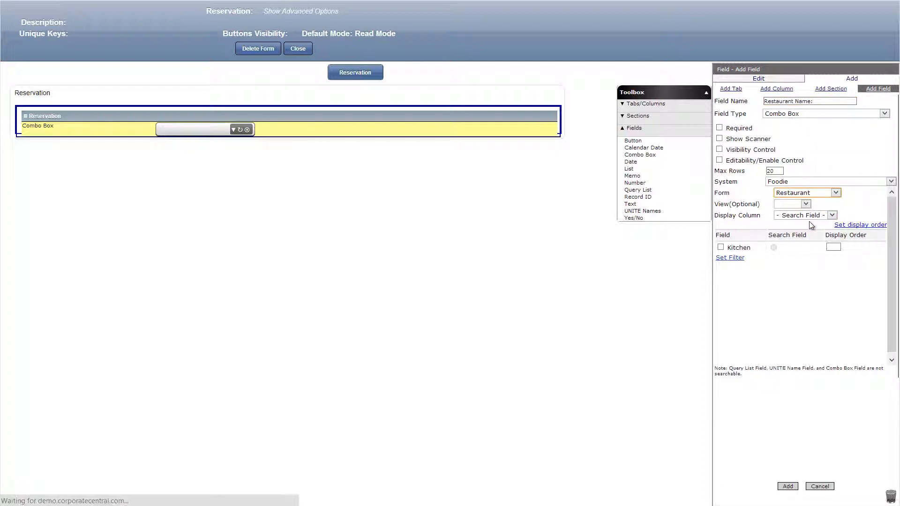
pyautogui.moveTo(892, 254); pyautogui.dragTo(892, 336)
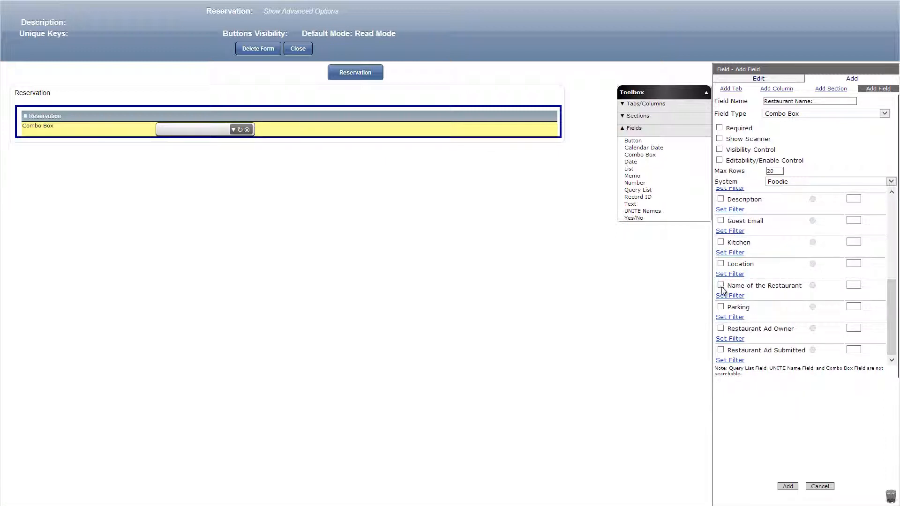
pyautogui.click(813, 286)
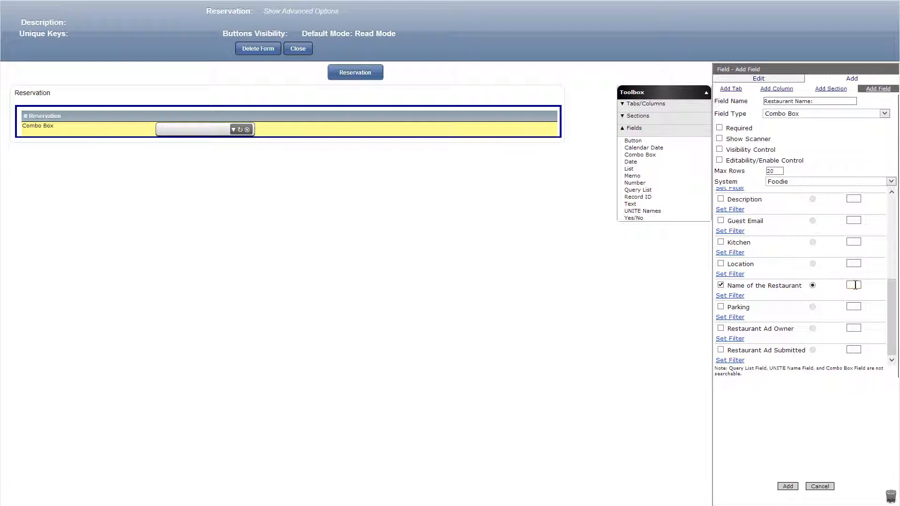
pyautogui.write('1')
pyautogui.click(788, 486)
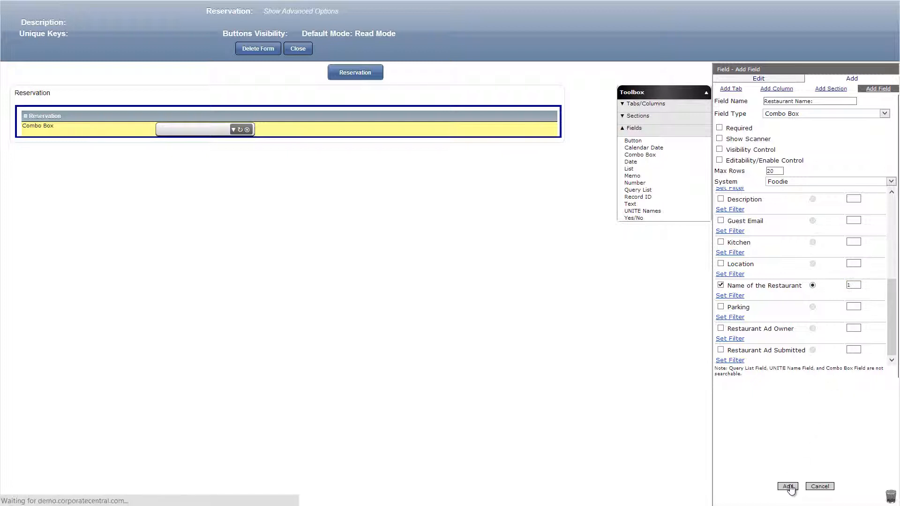
# Add a text field named Restaurant Name below the combo box in the Reservation section and save it.
pyautogui.click(633, 128)
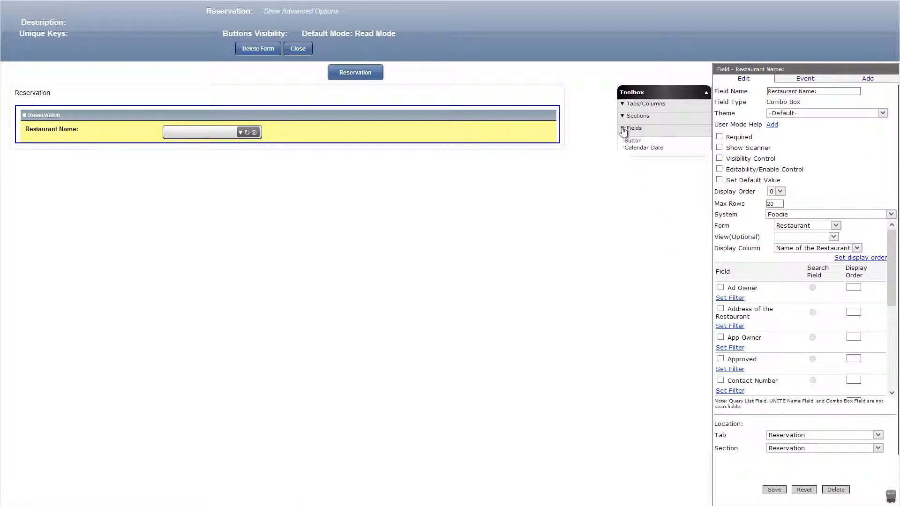
pyautogui.moveTo(630, 204); pyautogui.dragTo(472, 143)
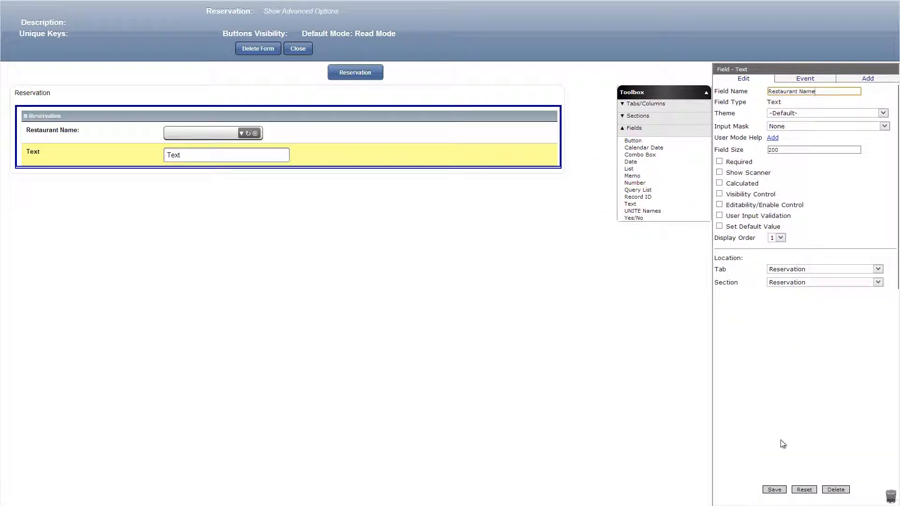
pyautogui.click(774, 489)
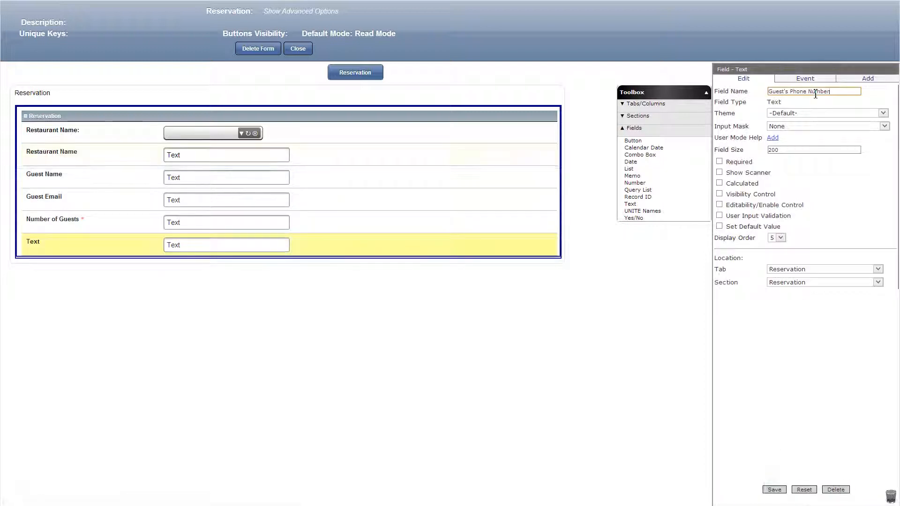
# Save the Guest's Phone Number field with the US Phone Number input mask, and add a date field named Reservation Date below it.
pyautogui.click(810, 127)
pyautogui.click(809, 142)
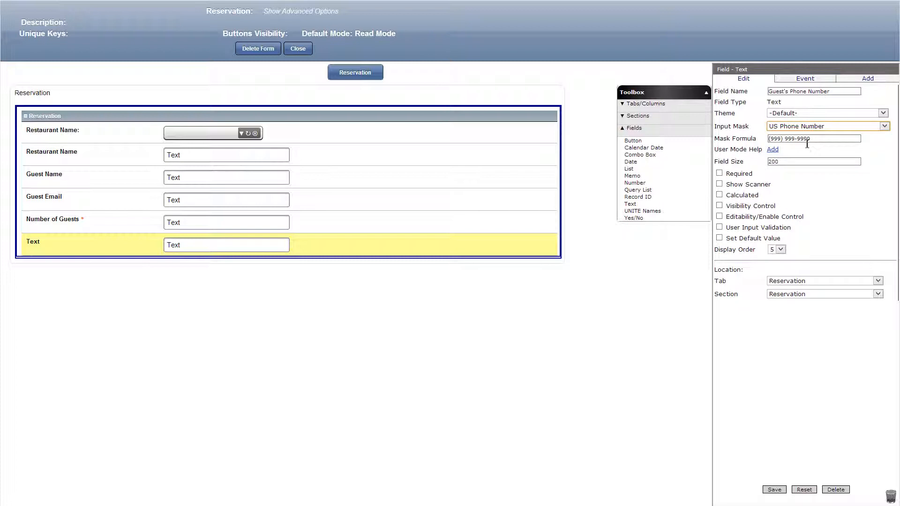
pyautogui.click(772, 488)
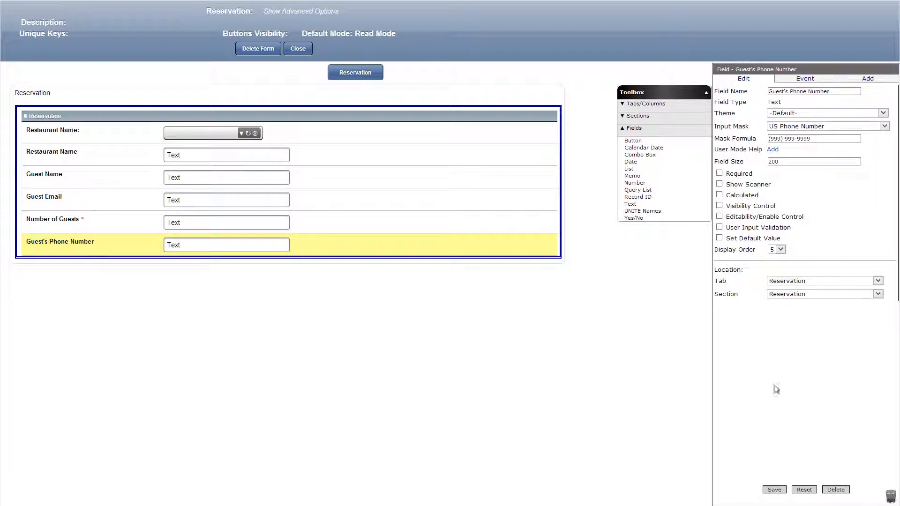
pyautogui.moveTo(630, 161); pyautogui.dragTo(467, 277)
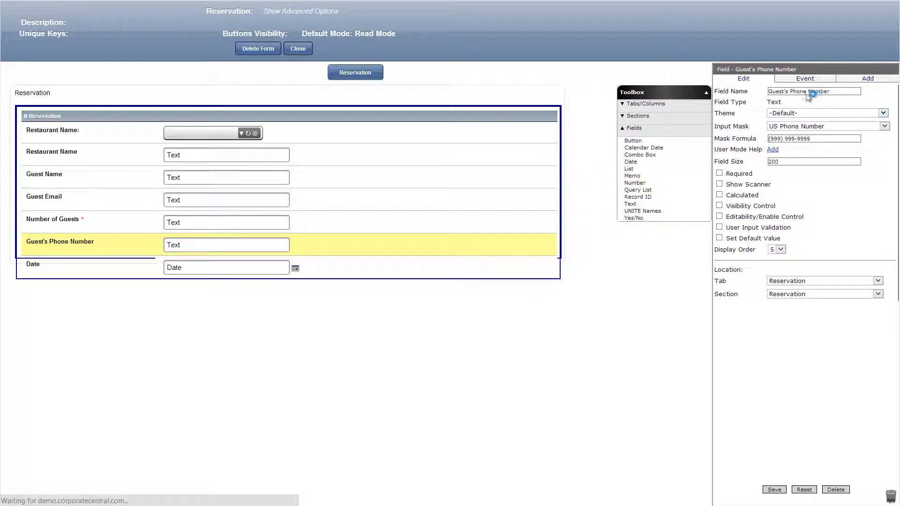
pyautogui.click(774, 489)
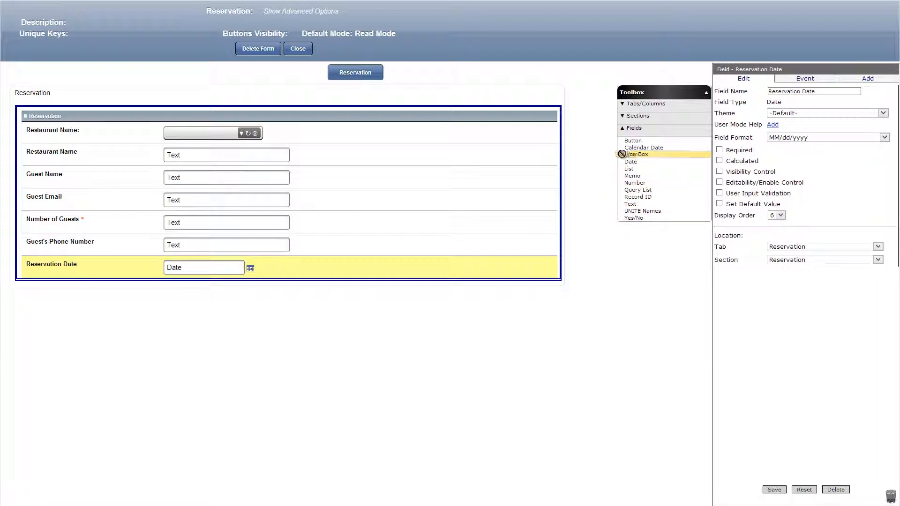
# Add a combo box named Reservation Time based on the Reservation Time form, with the Reservation Time field selected as search field.
pyautogui.moveTo(628, 155); pyautogui.dragTo(434, 284)
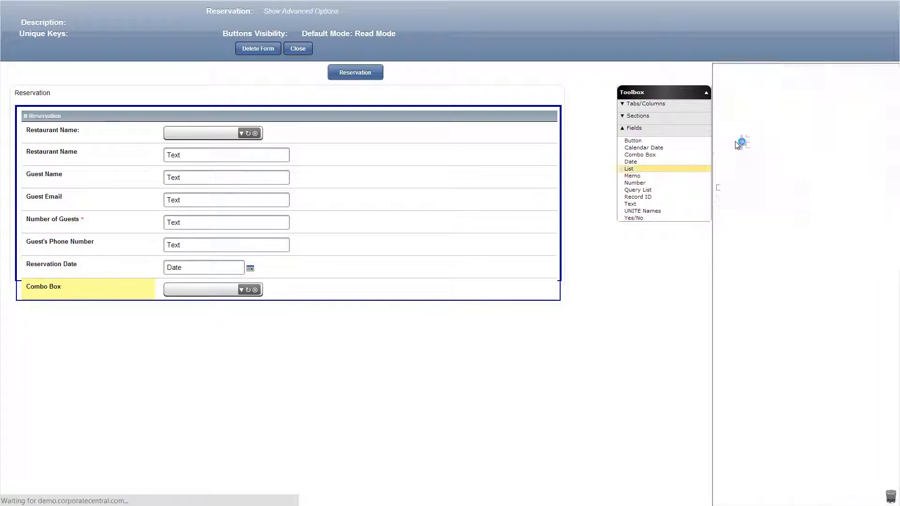
pyautogui.click(807, 102)
pyautogui.write('Reservation Time')
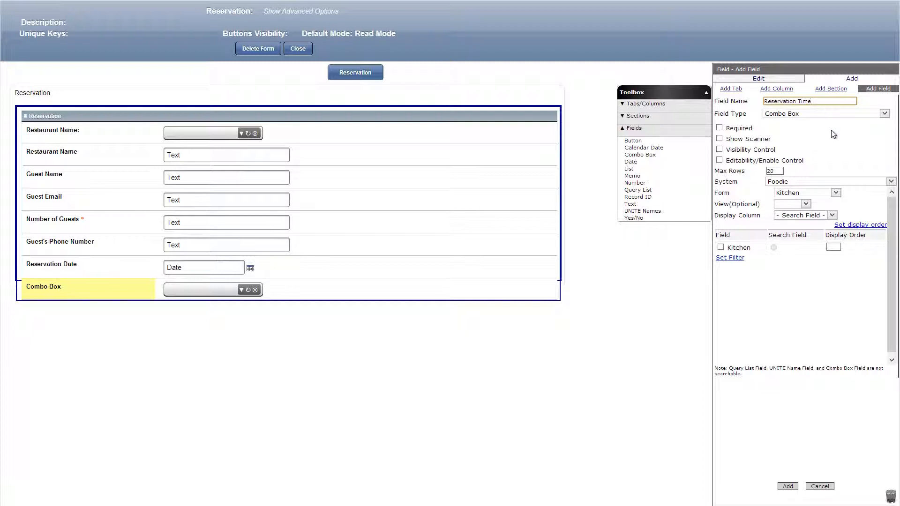
pyautogui.click(826, 192)
pyautogui.click(801, 215)
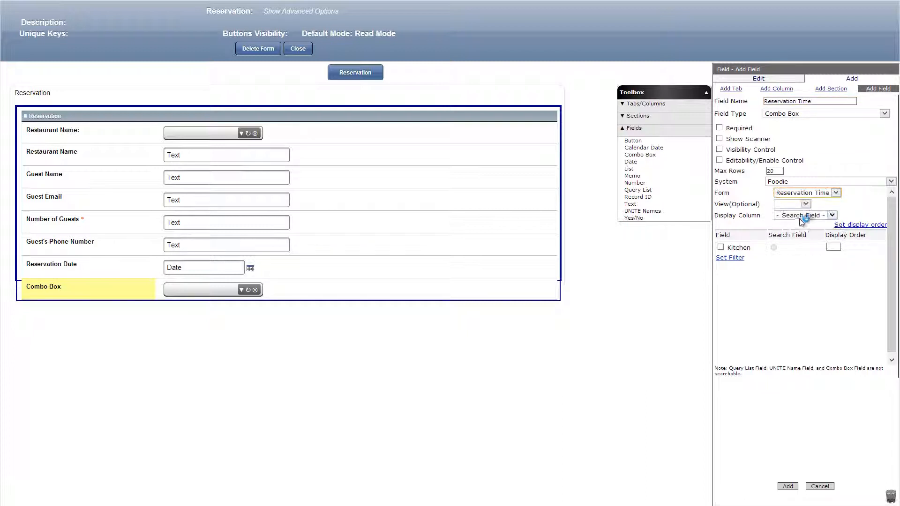
pyautogui.click(721, 247)
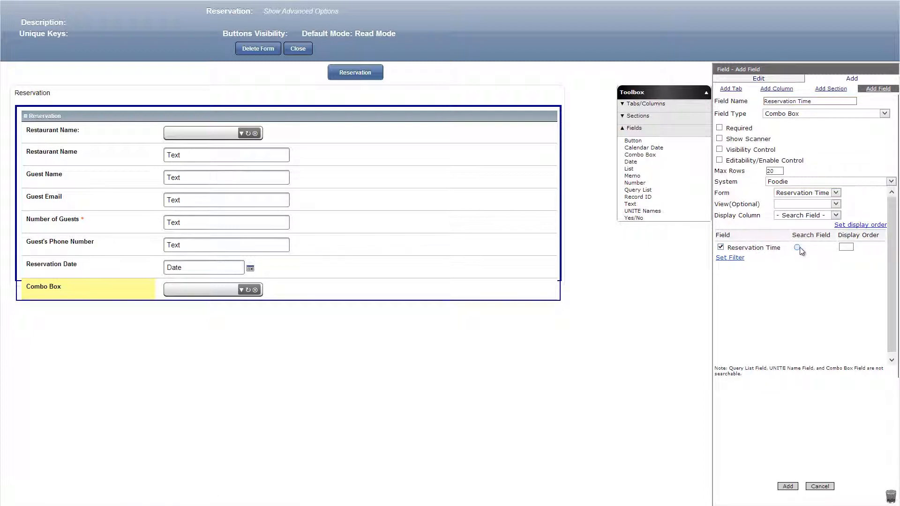
pyautogui.click(797, 247)
pyautogui.click(788, 486)
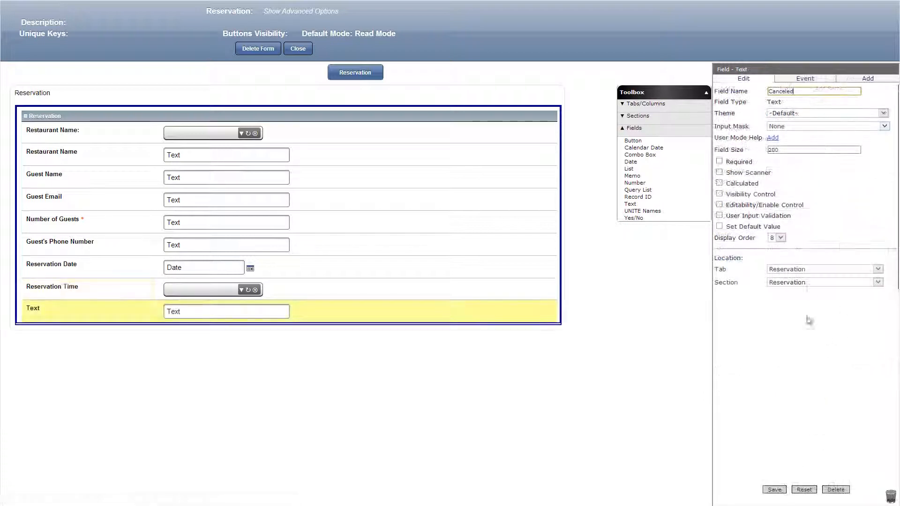
# Save the text field named Canceled, and add a Standard section named Hidden Section below the Reservation section.
pyautogui.click(774, 490)
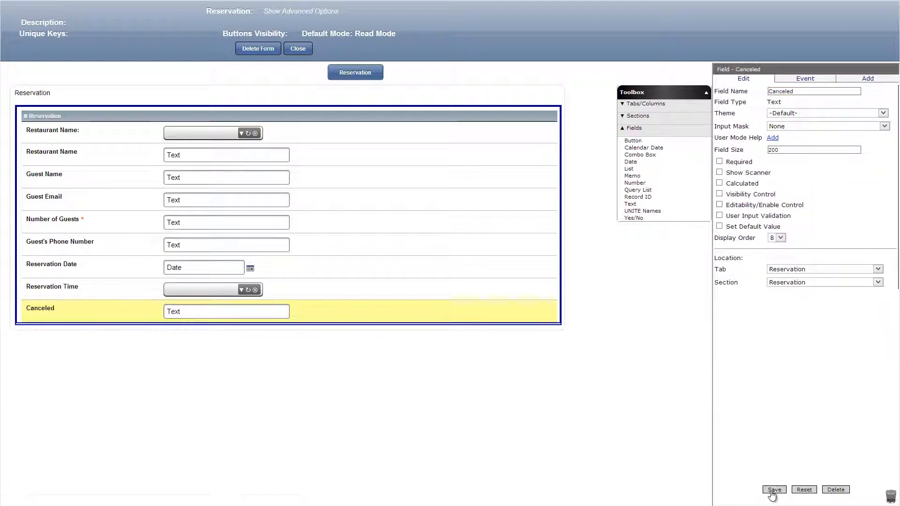
pyautogui.click(637, 116)
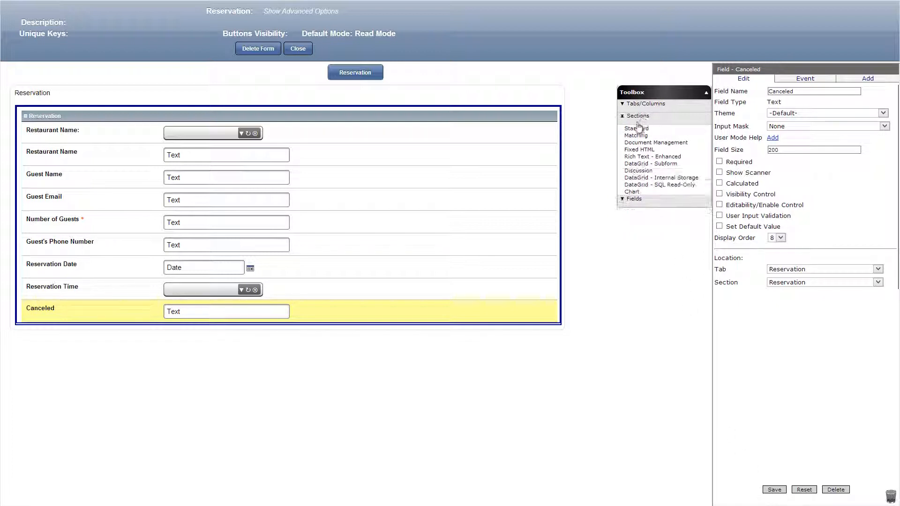
pyautogui.moveTo(636, 129); pyautogui.dragTo(470, 317)
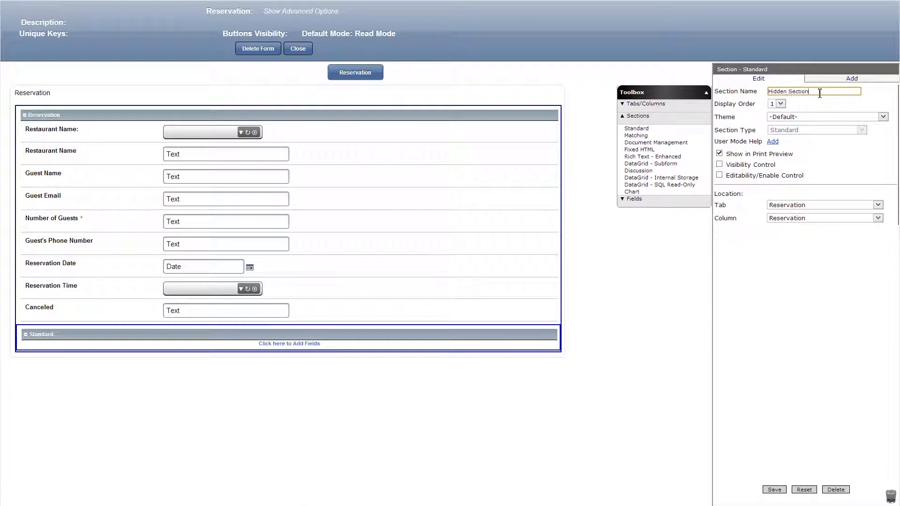
pyautogui.click(774, 490)
# Add a text field named Reserved to the Hidden Section and save it.
pyautogui.click(658, 199)
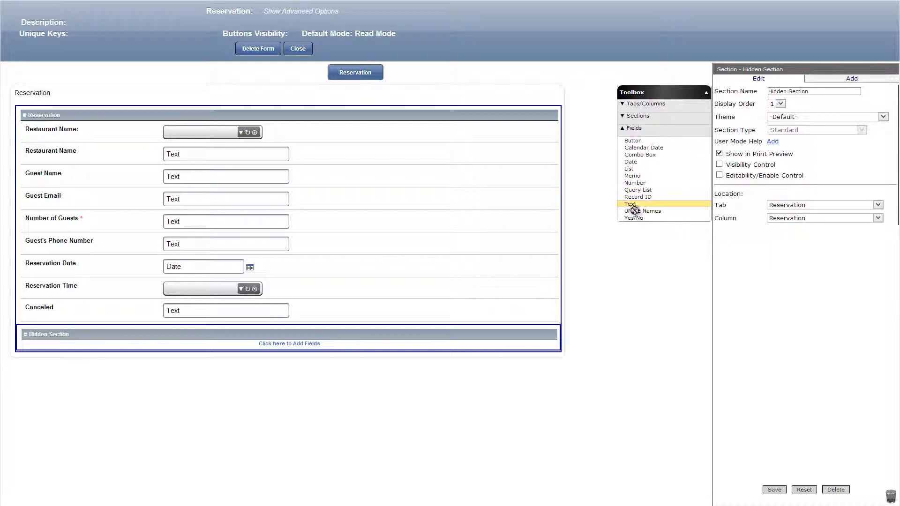
pyautogui.moveTo(634, 211); pyautogui.dragTo(406, 358)
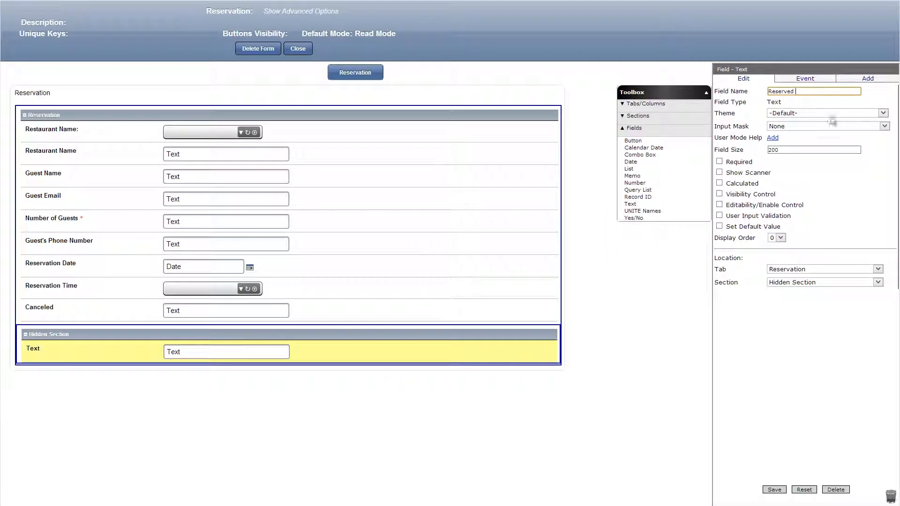
pyautogui.click(774, 489)
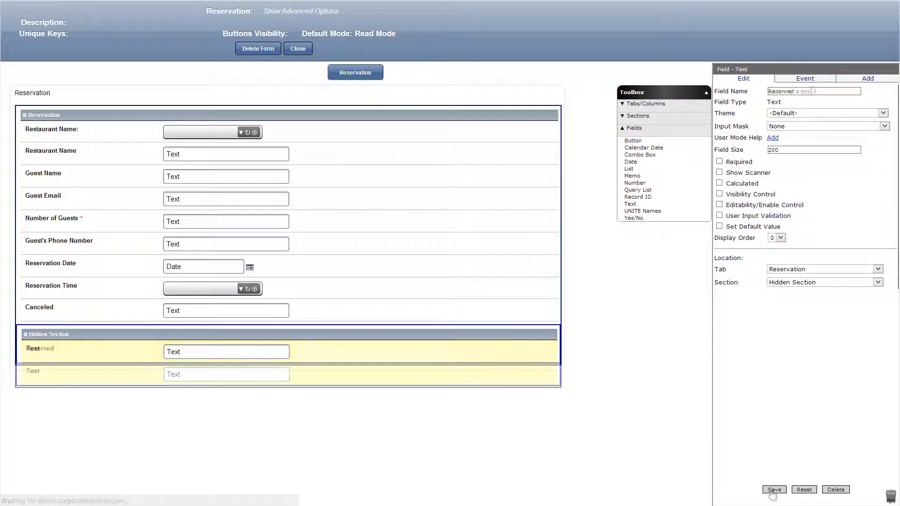
# Name the new text field in the Hidden Section Ad Owner's Email and save it.
pyautogui.write("Ad Owner's Email")
pyautogui.click(774, 490)
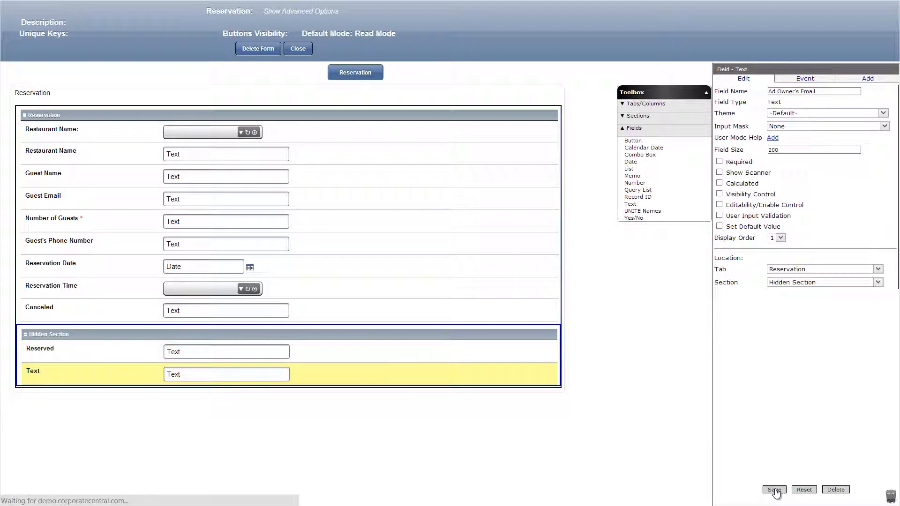
# Place a DataGrid - Subform section named Calculation below the Hidden Section, criteria based on the Reservation form, with Number of Guests as its column.
pyautogui.click(637, 116)
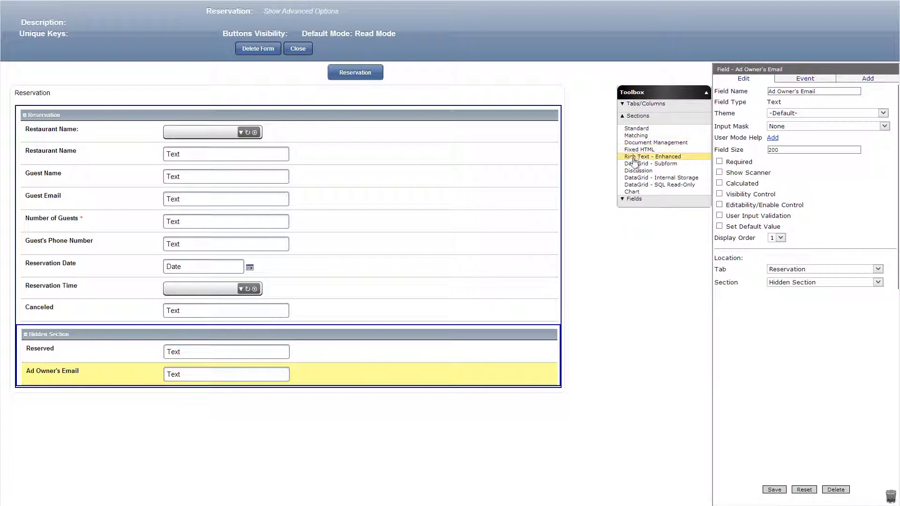
pyautogui.moveTo(642, 164); pyautogui.dragTo(407, 413)
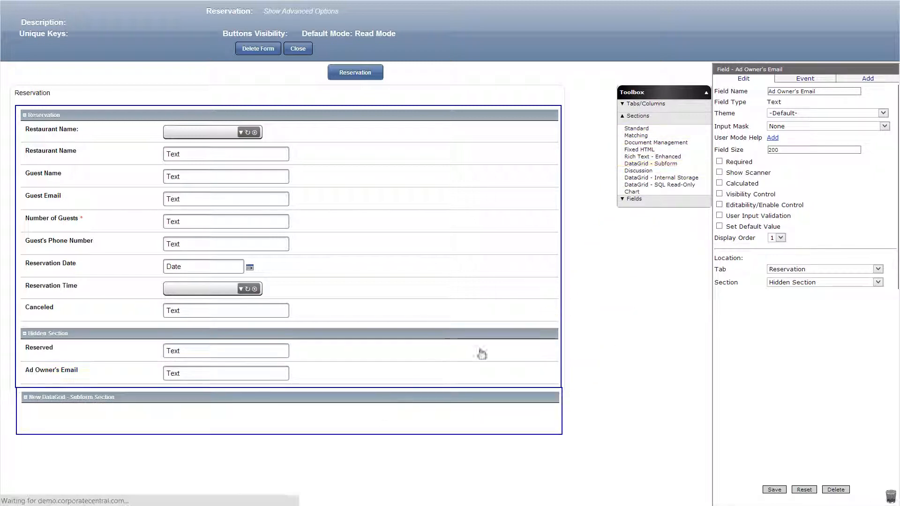
pyautogui.write('Calculation')
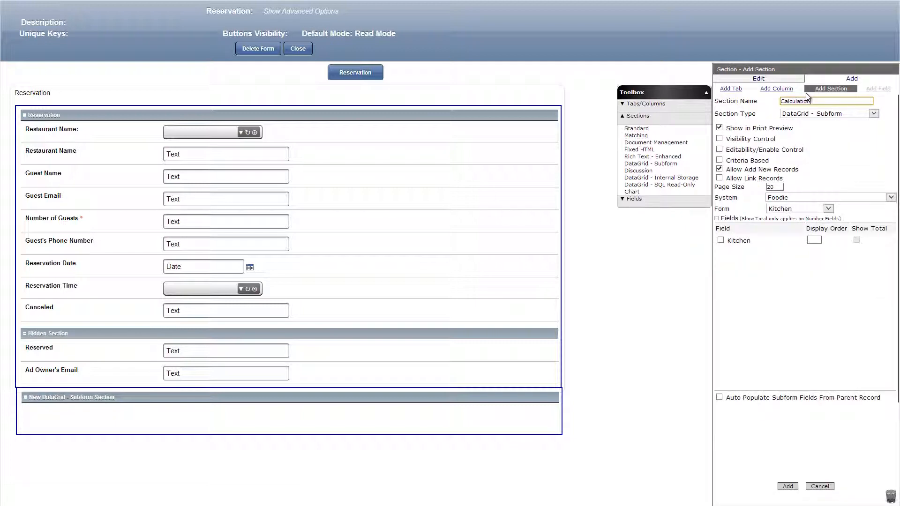
pyautogui.click(724, 161)
pyautogui.click(802, 209)
pyautogui.click(797, 225)
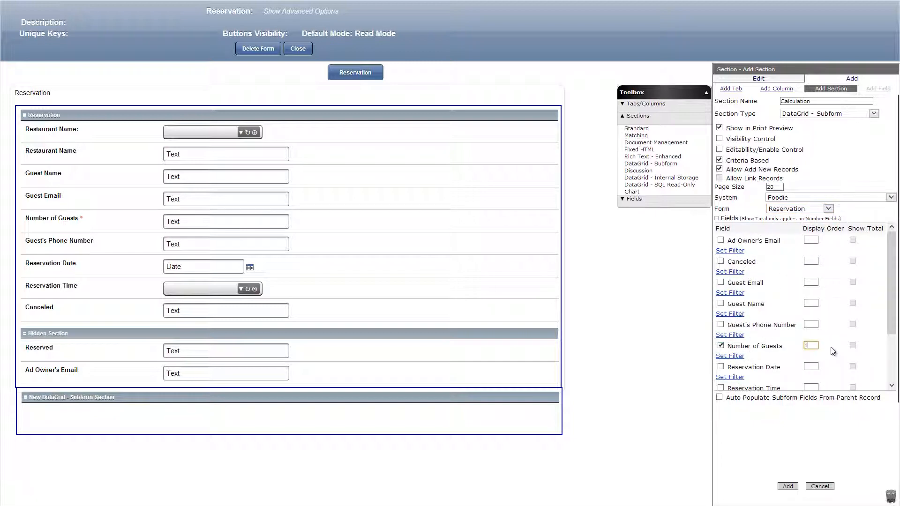
# Filter the Calculation subform so Reservation Date equals Reservation Date and Reservation Time equals the combo box's Reservation Time.
pyautogui.click(727, 377)
pyautogui.click(773, 379)
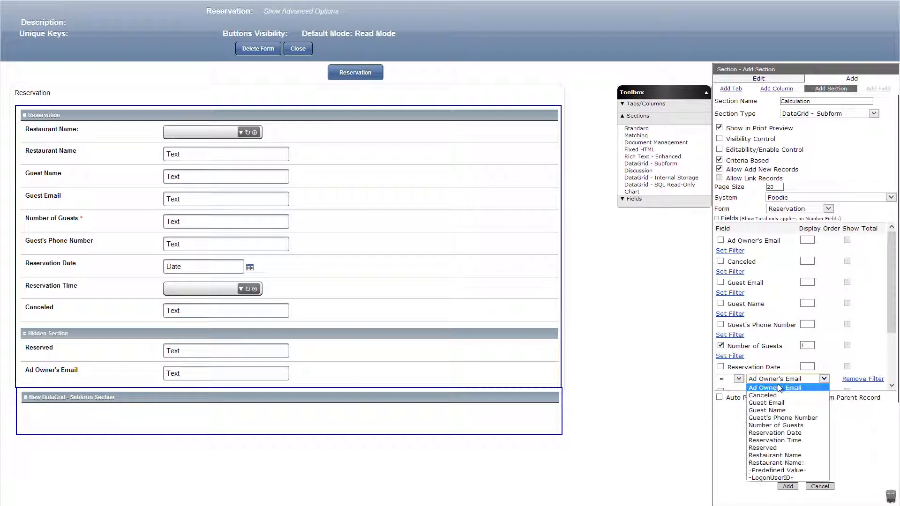
pyautogui.click(776, 432)
pyautogui.scroll(-3, 889, 319)
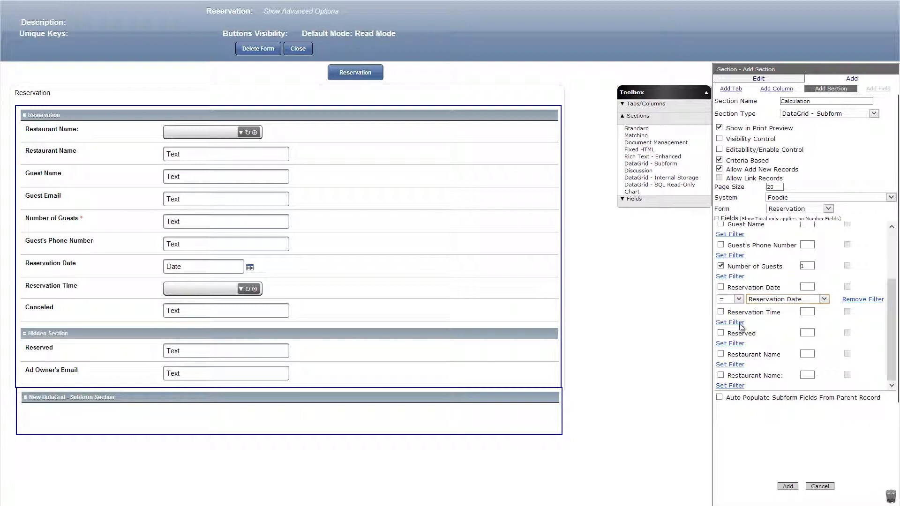
pyautogui.click(738, 323)
pyautogui.click(769, 328)
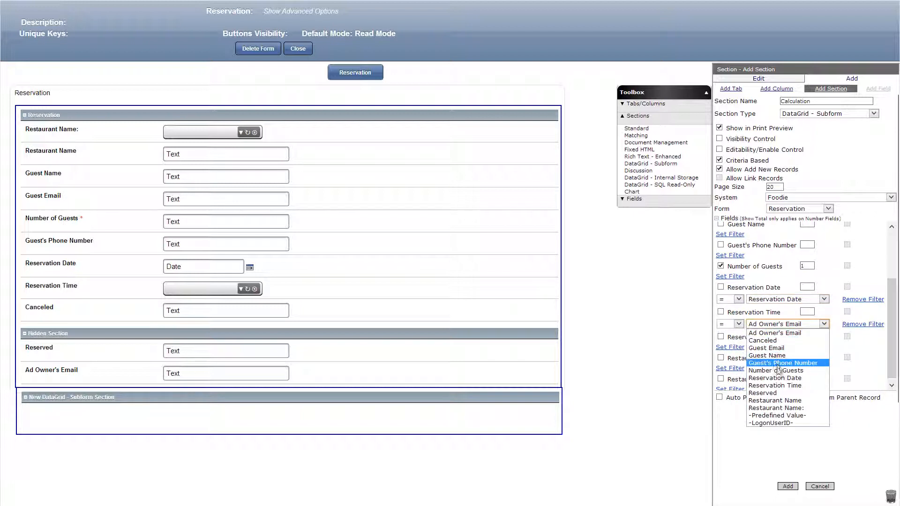
pyautogui.click(766, 384)
pyautogui.click(761, 340)
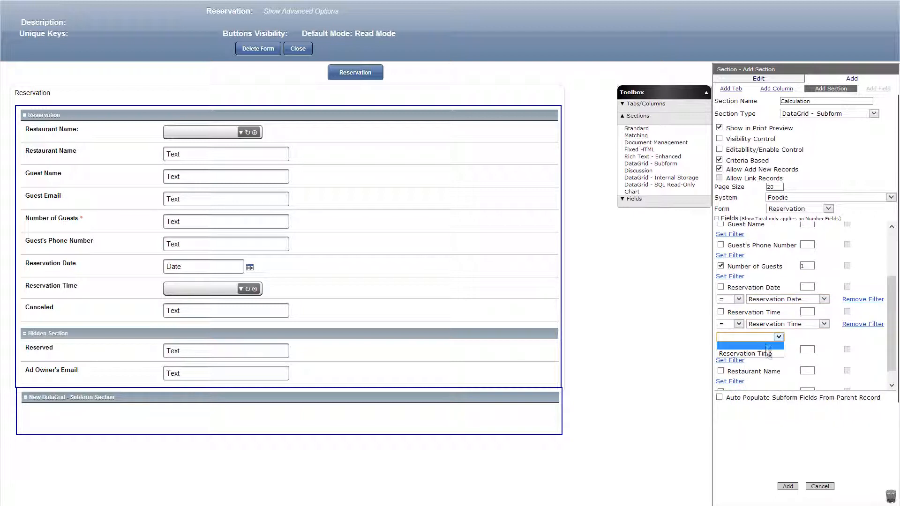
pyautogui.click(769, 356)
# Filter the subform so Restaurant Name equals Restaurant Name, and add the Calculation section to the form.
pyautogui.click(739, 383)
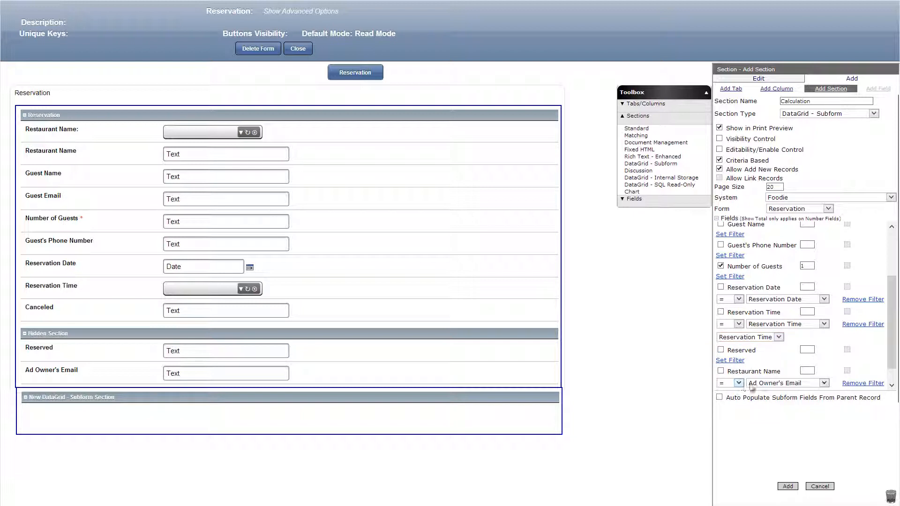
pyautogui.click(768, 383)
pyautogui.click(779, 459)
pyautogui.click(787, 486)
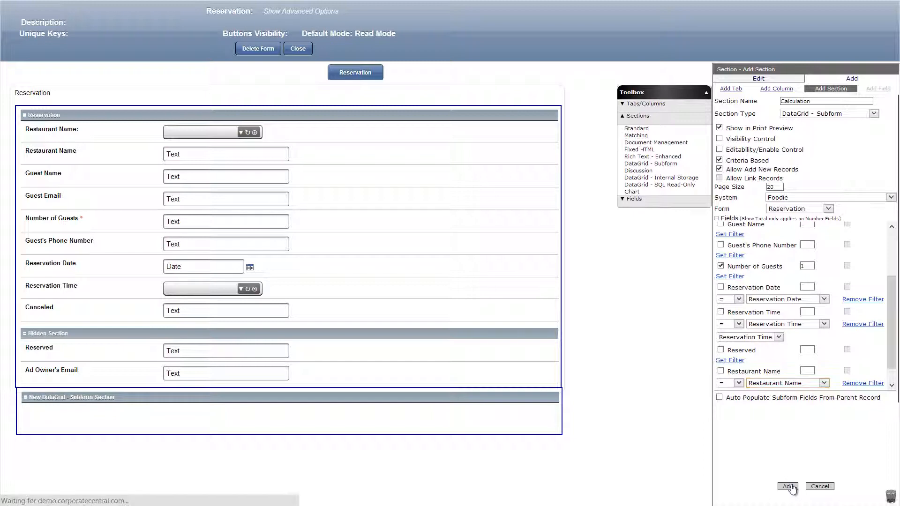
# Add a calculated text field named Total Number of Guests to the Calculation section with the formula [Calculation].Total[Number of Guests], and save it.
pyautogui.click(677, 142)
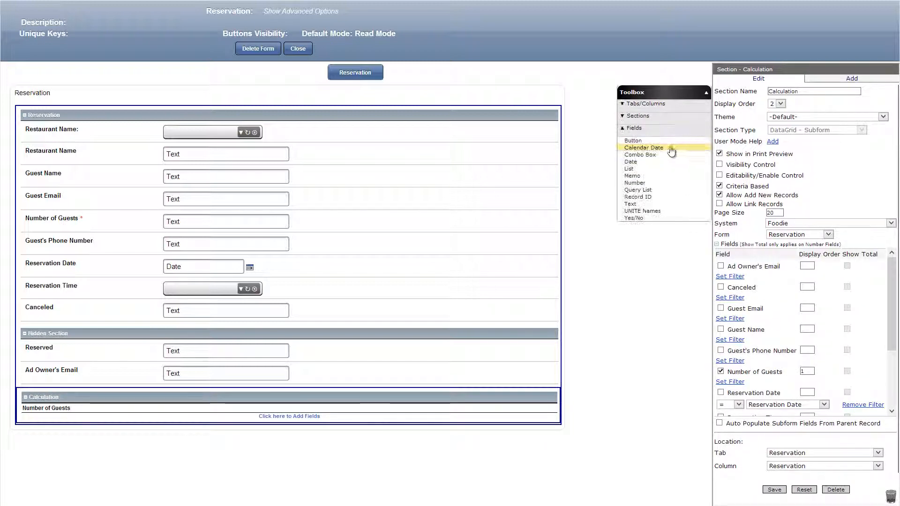
pyautogui.moveTo(634, 206); pyautogui.dragTo(479, 395)
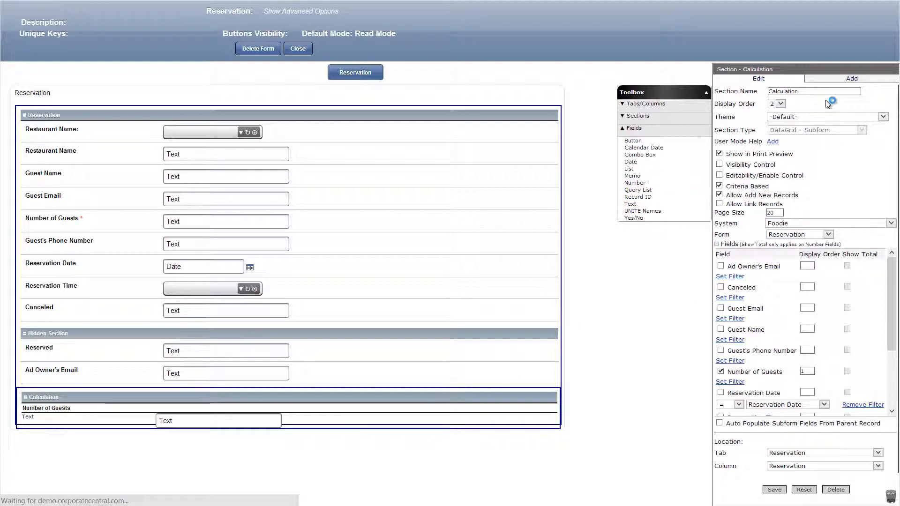
pyautogui.click(720, 183)
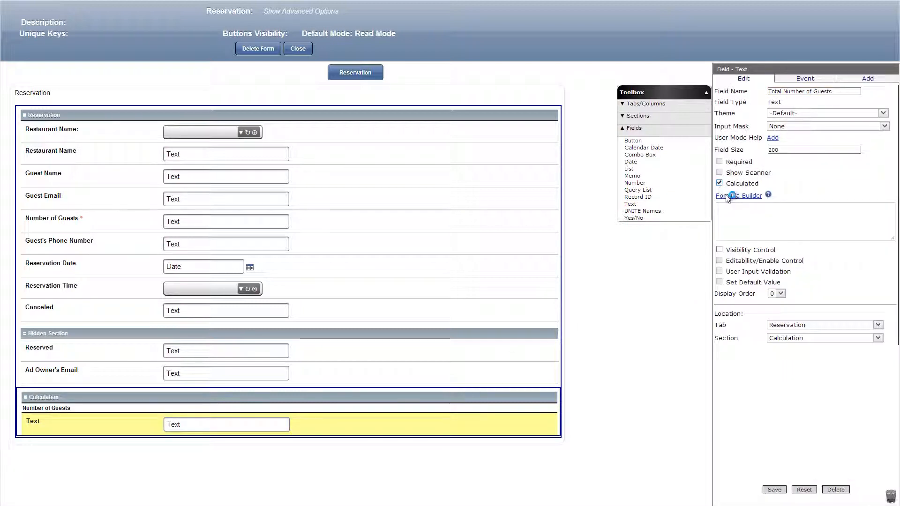
pyautogui.click(726, 194)
pyautogui.click(183, 145)
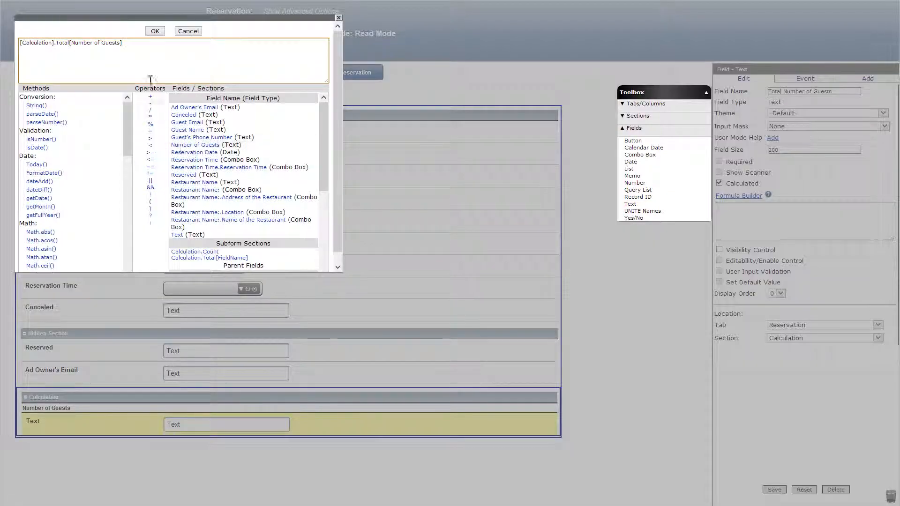
pyautogui.click(155, 32)
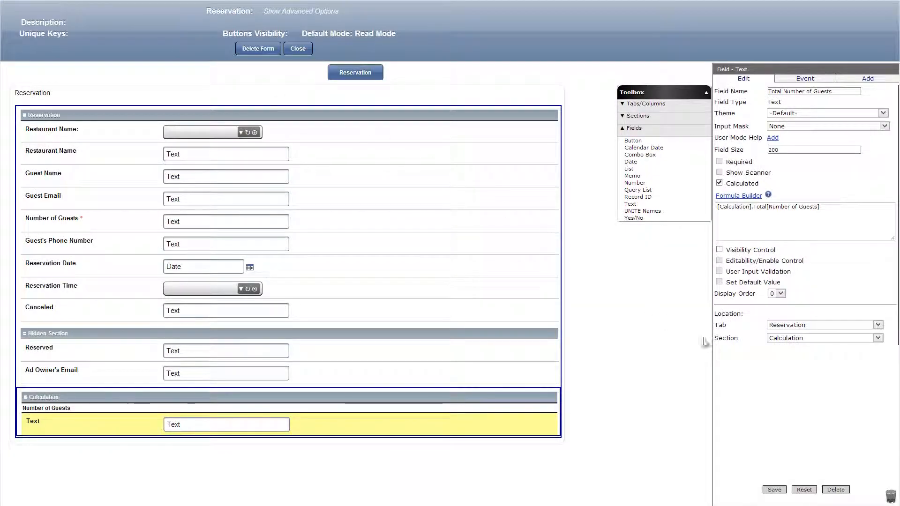
pyautogui.click(774, 490)
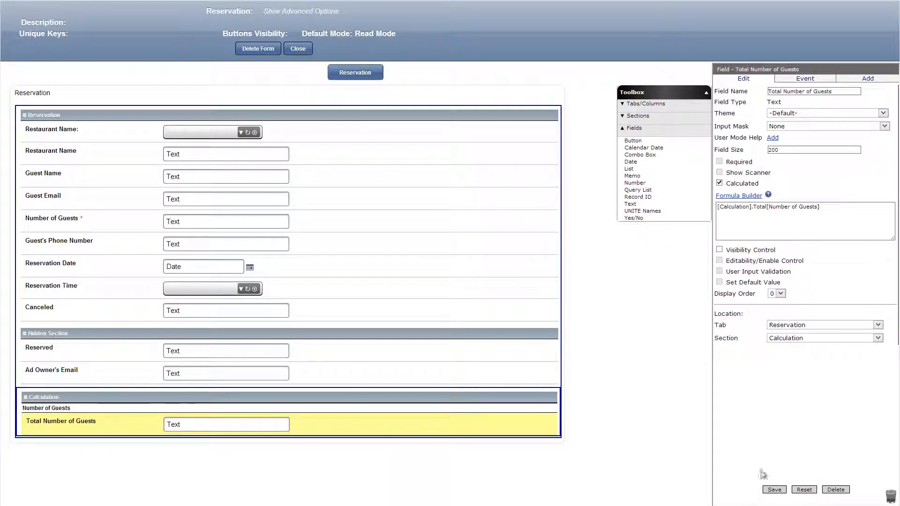
# Add a calculated text field named Count below Total Number of Guests with the formula [Calculation].Count, and save it.
pyautogui.moveTo(630, 204); pyautogui.dragTo(306, 449)
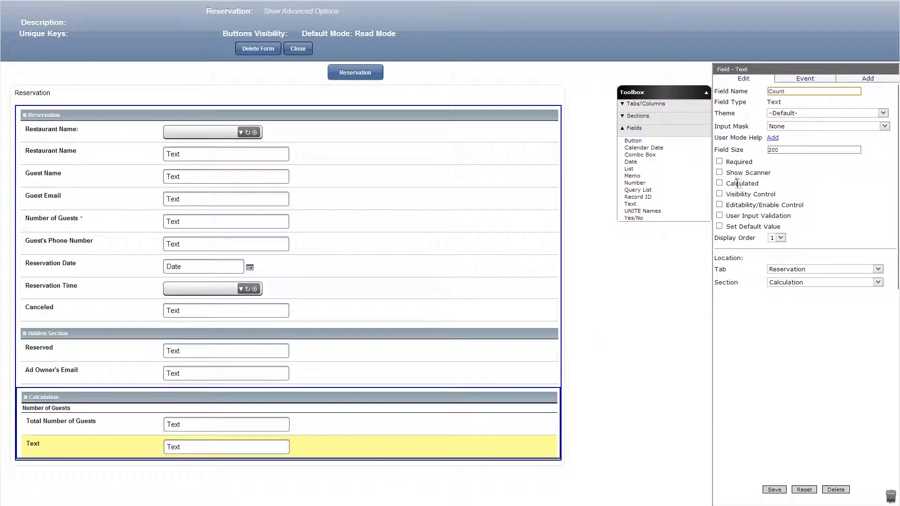
pyautogui.click(719, 183)
pyautogui.click(729, 195)
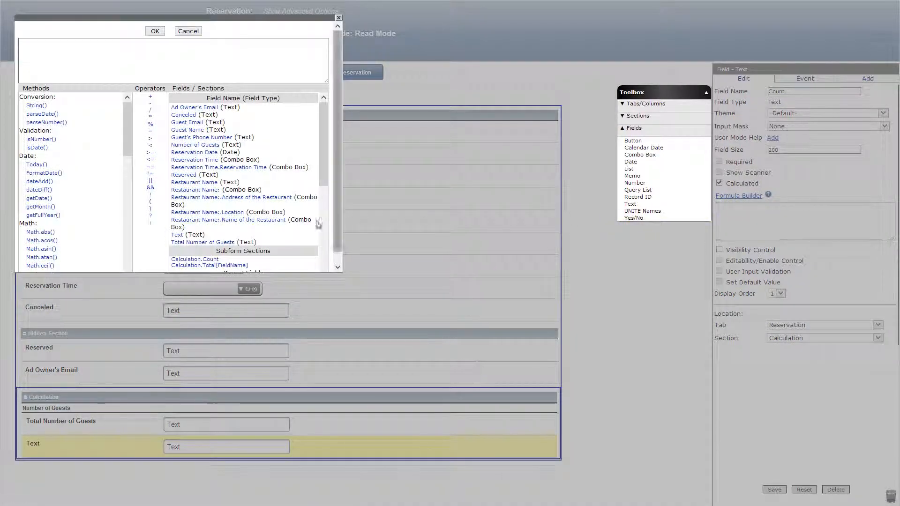
pyautogui.click(195, 259)
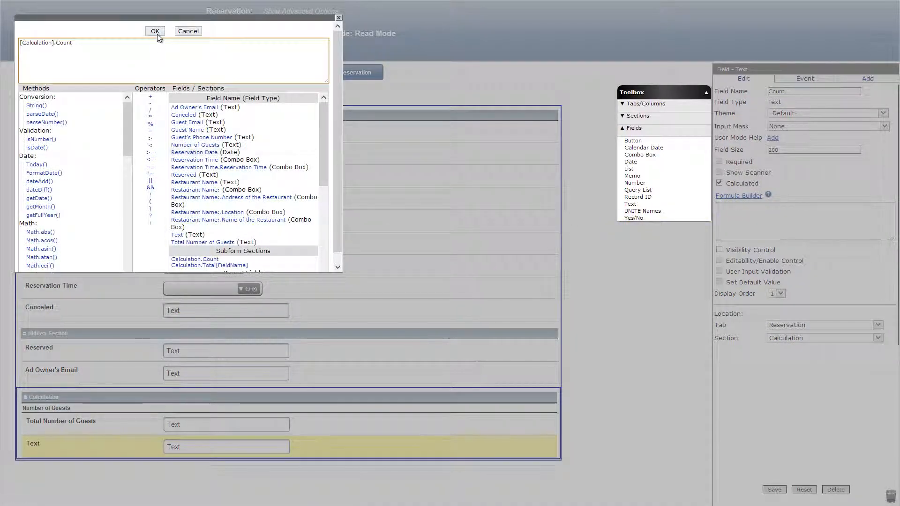
pyautogui.click(154, 31)
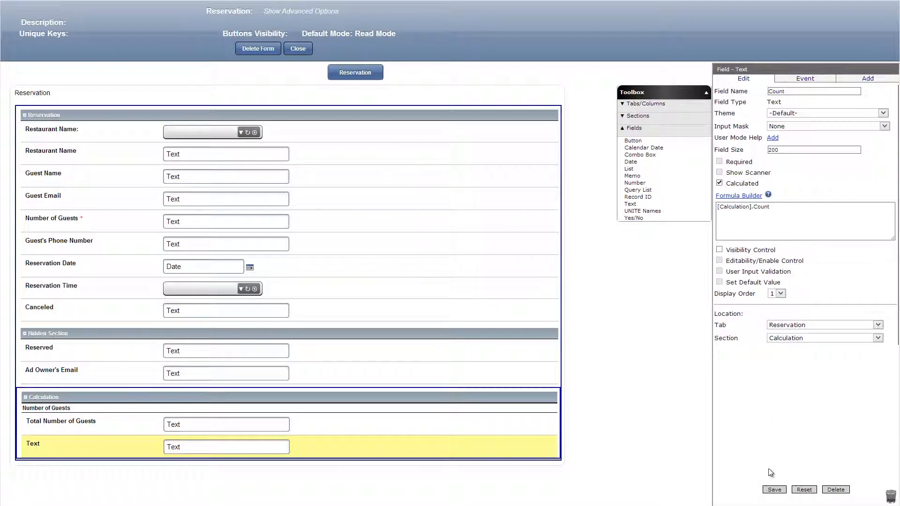
pyautogui.click(773, 489)
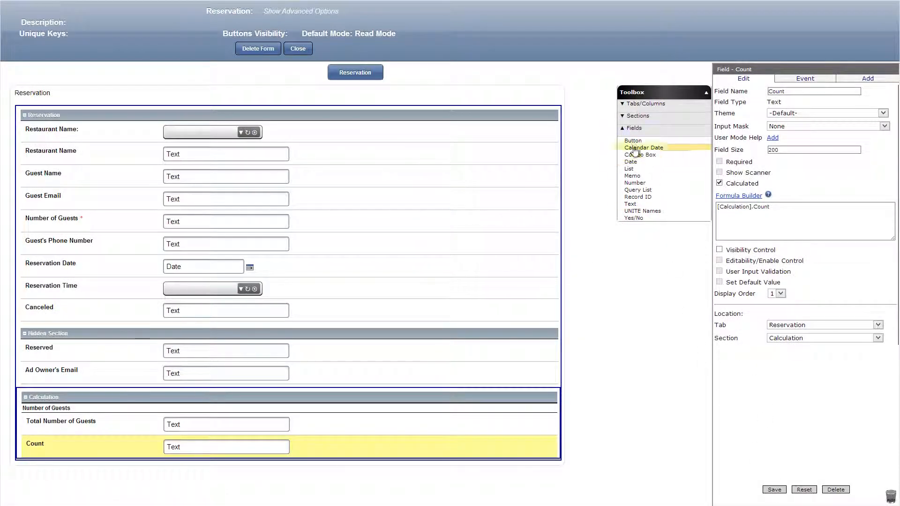
# Add a button named Submit Reservation below the Count field, available in Edit, Read and View modes.
pyautogui.moveTo(632, 140); pyautogui.dragTo(304, 480)
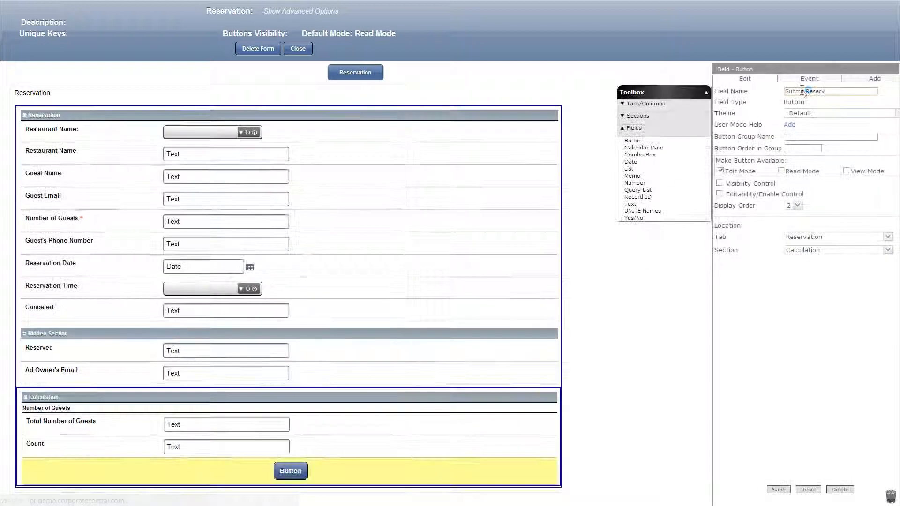
pyautogui.write('ation')
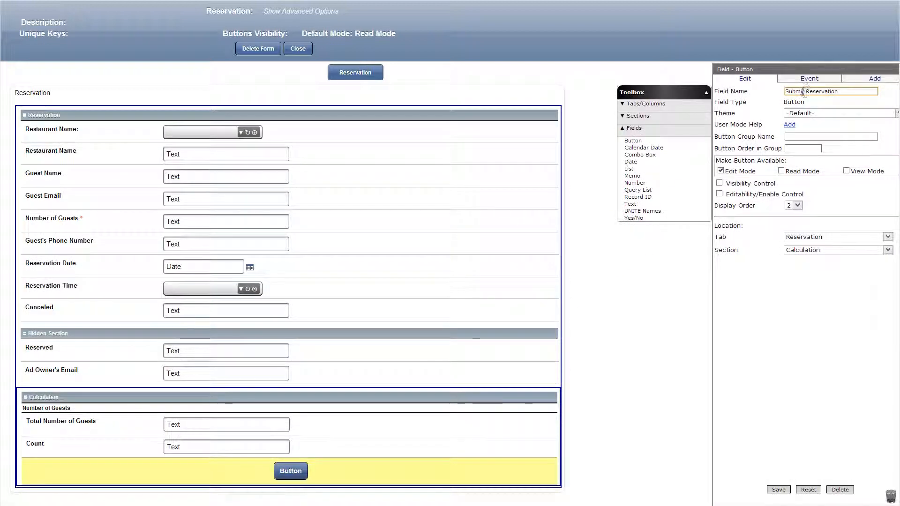
pyautogui.click(781, 171)
# Enable visibility control for the Submit Reservation button with the formula [Reserved]==''.
pyautogui.click(719, 182)
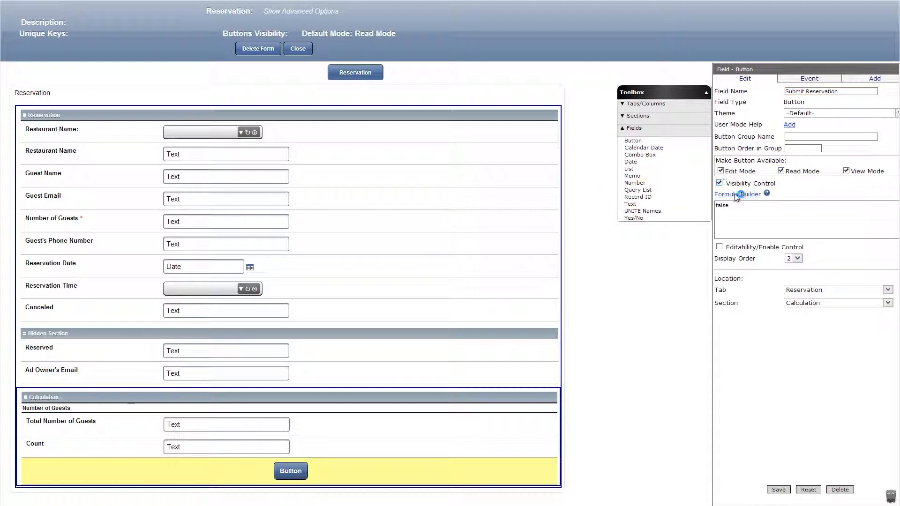
pyautogui.click(737, 194)
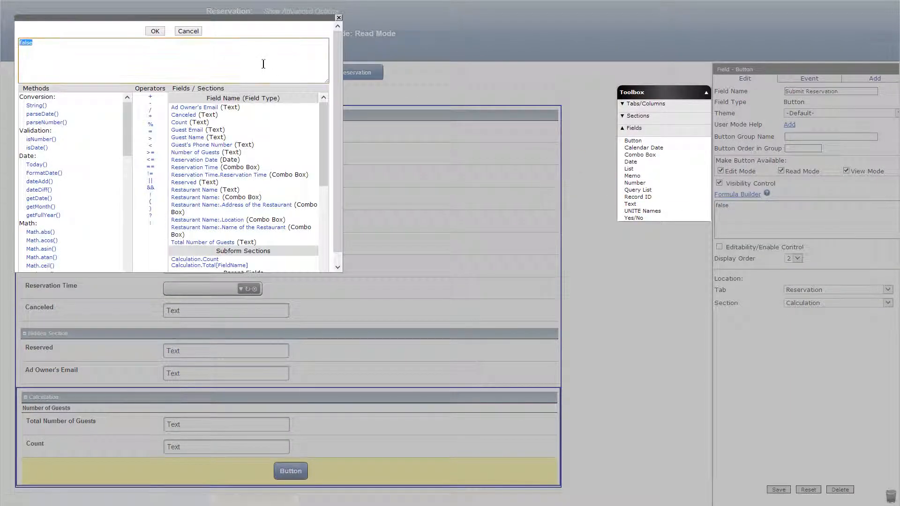
pyautogui.click(187, 182)
pyautogui.click(155, 167)
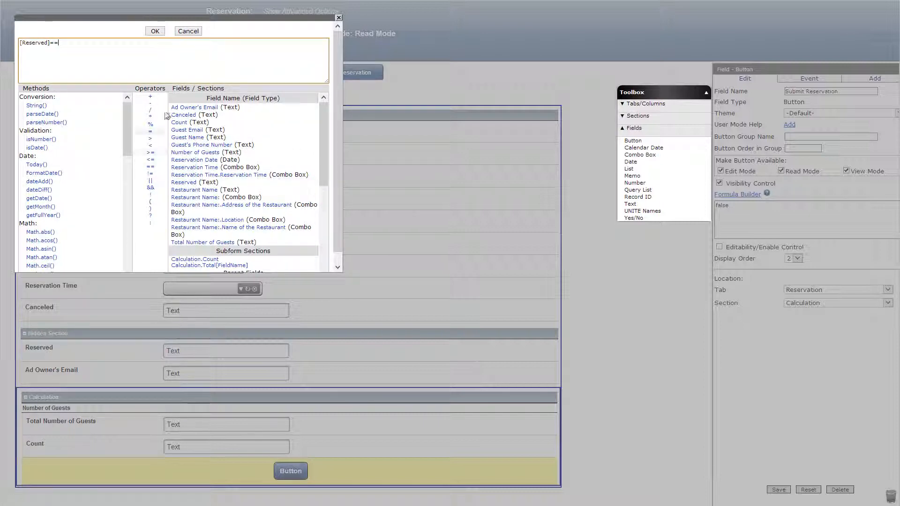
pyautogui.click(155, 31)
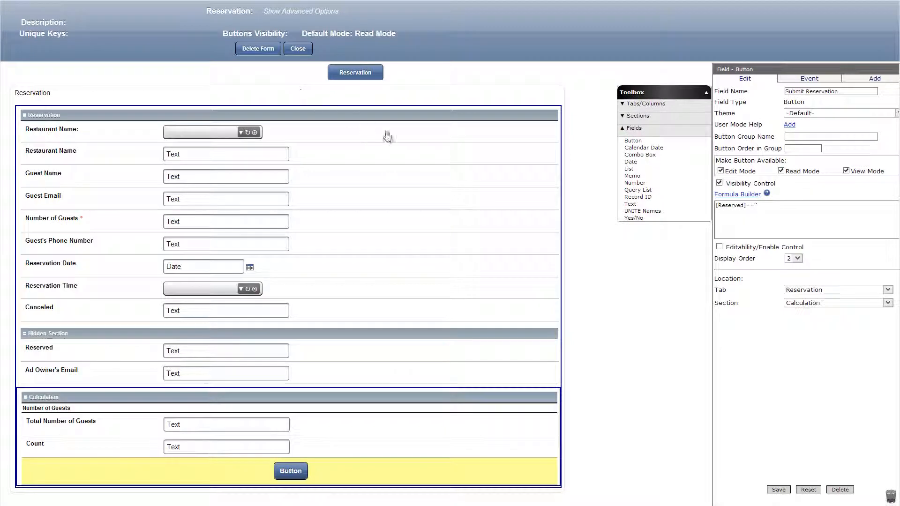
# Enable editability control for the button with the formula ([Count]<10)&&([Total Number of Guests]<40)&&[Reserved]=='' and save the button.
pyautogui.click(719, 246)
pyautogui.click(737, 257)
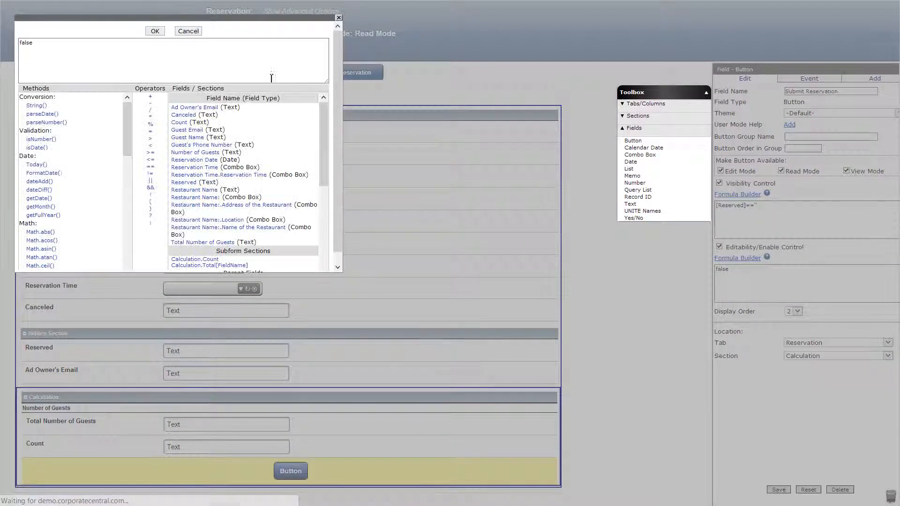
pyautogui.click(243, 69)
pyautogui.hotkey('ctrl', 'a')
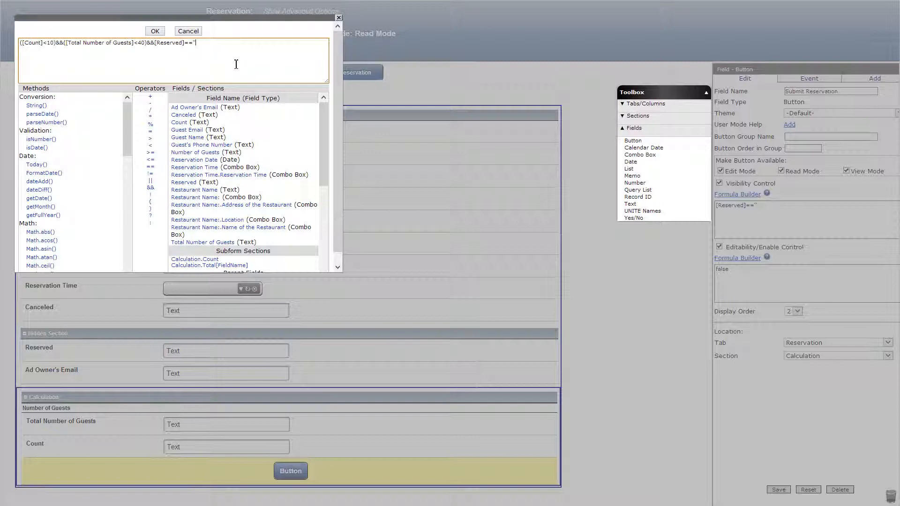
pyautogui.click(158, 30)
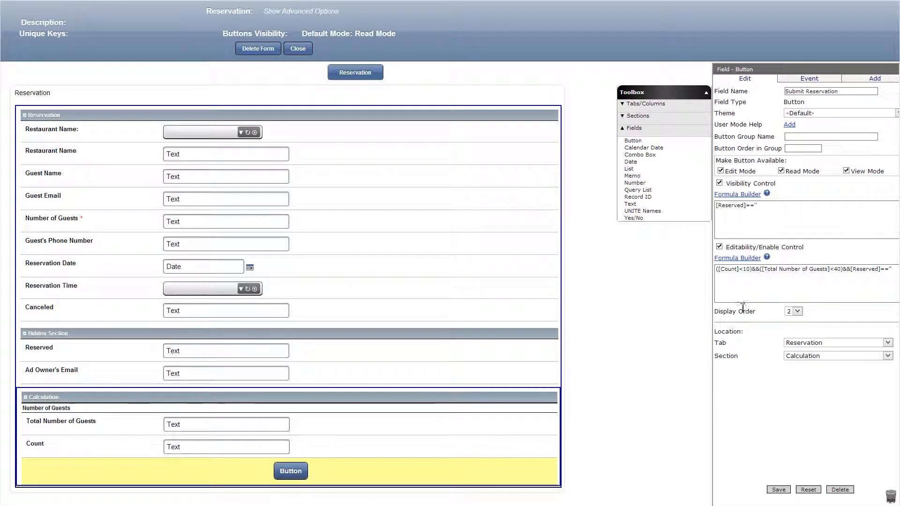
pyautogui.click(779, 490)
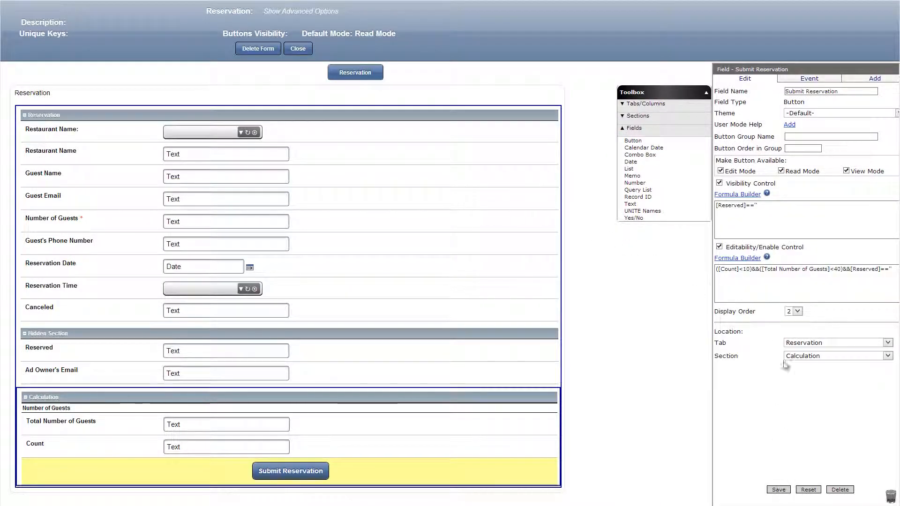
# Add an OnClick event with the Save Record action to the Submit Reservation button.
pyautogui.click(814, 80)
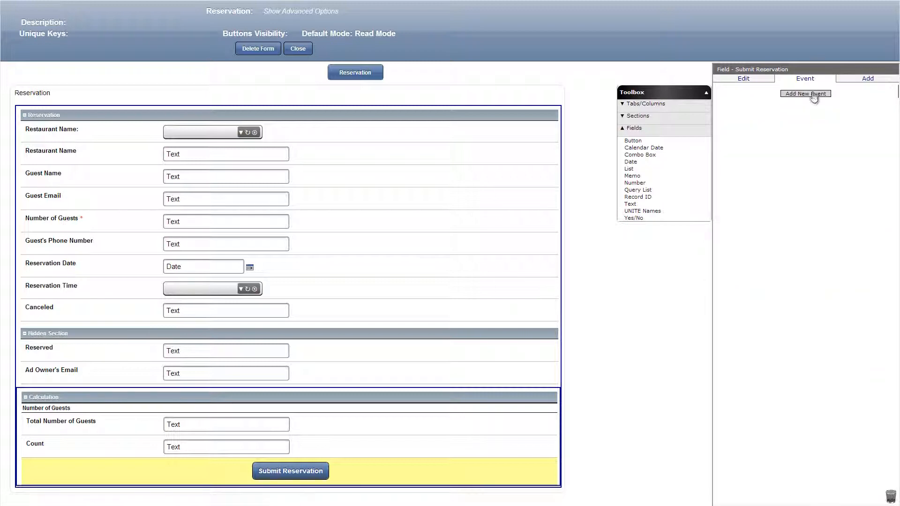
pyautogui.click(812, 93)
pyautogui.click(805, 105)
pyautogui.click(799, 128)
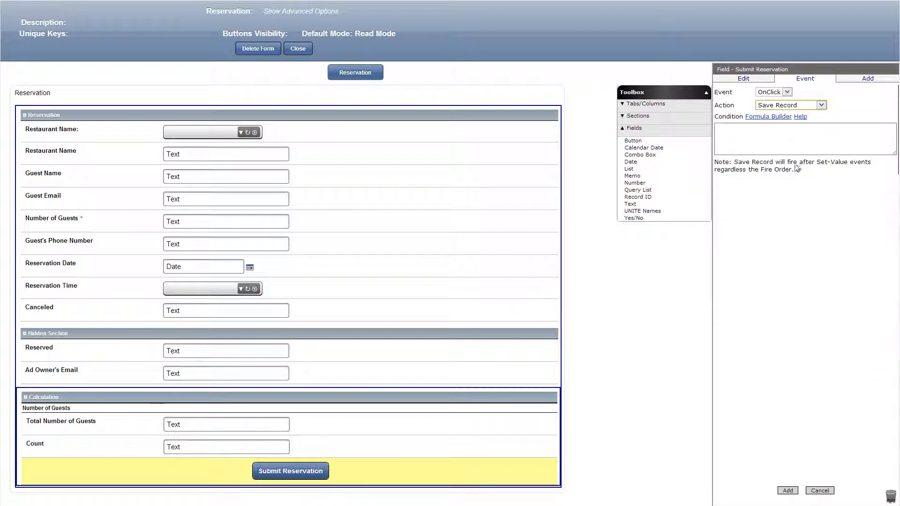
pyautogui.click(788, 489)
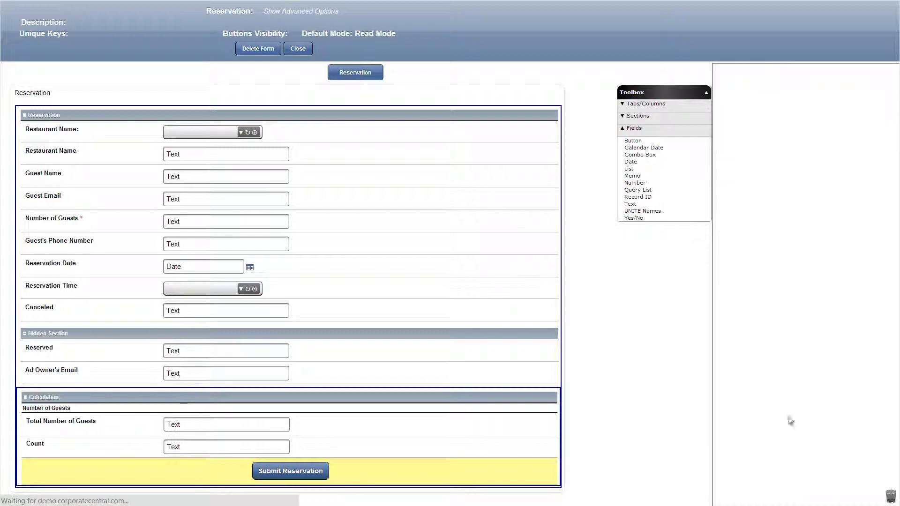
# Add another OnClick event to the Submit Reservation button with the Set Value action, setting the Reserved field to 'Yes'.
pyautogui.click(801, 121)
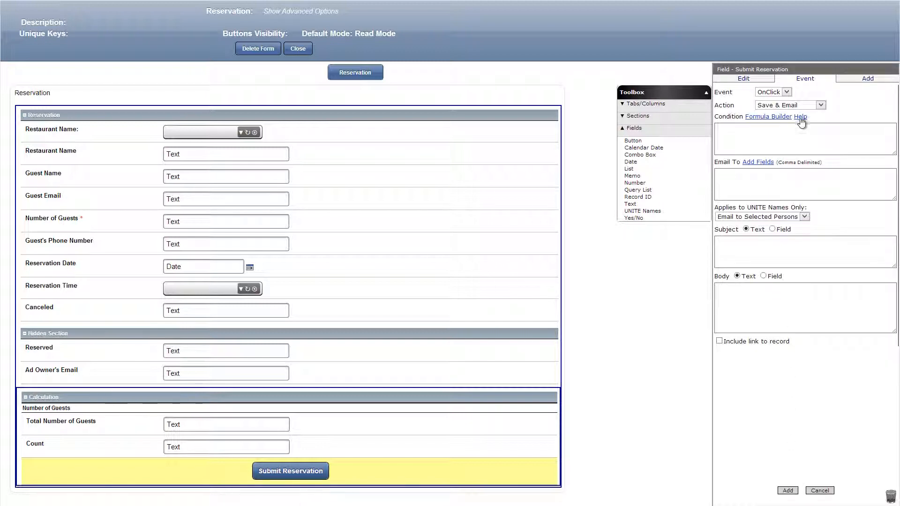
pyautogui.click(802, 106)
pyautogui.click(792, 128)
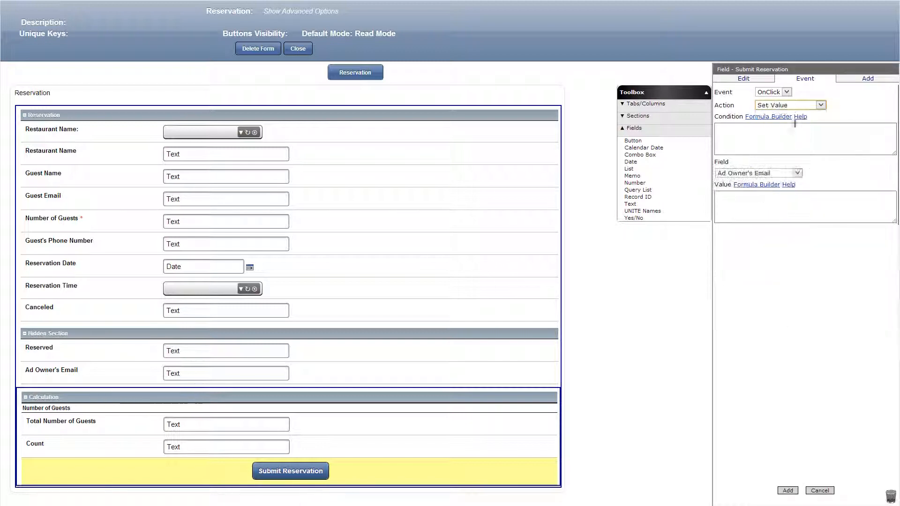
pyautogui.click(780, 173)
pyautogui.click(733, 250)
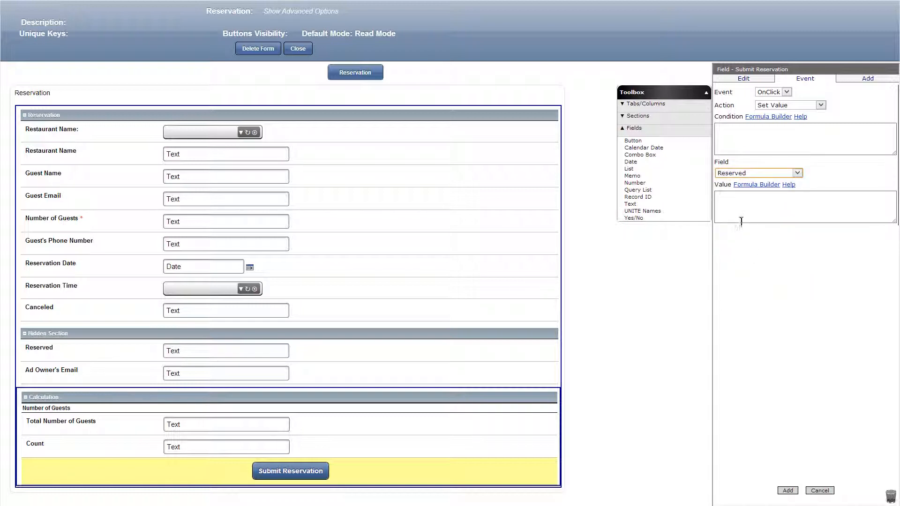
pyautogui.click(739, 210)
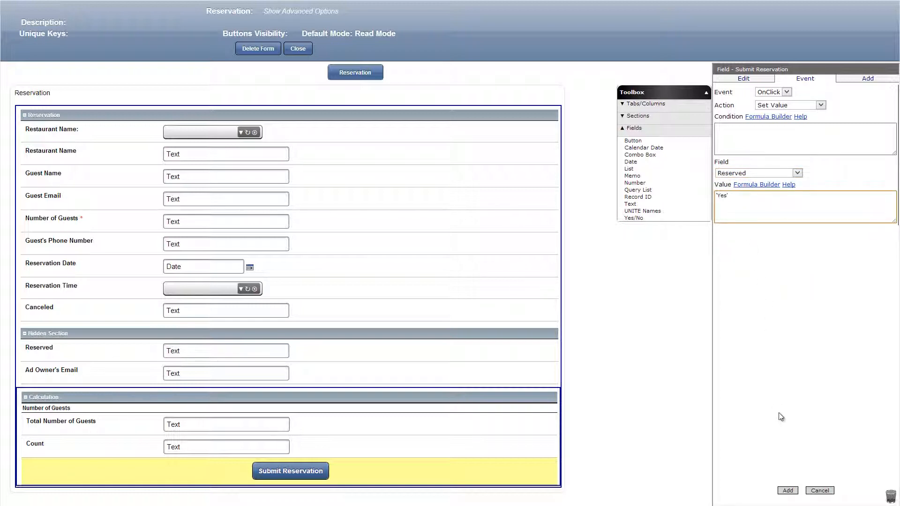
pyautogui.click(787, 491)
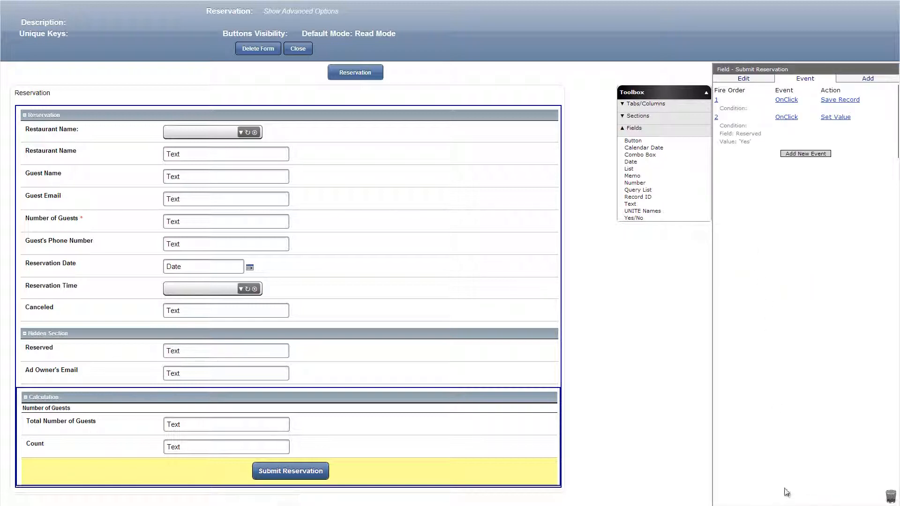
# Add a button named Cancel Reservation below Submit Reservation, available in Edit, Read and View modes.
pyautogui.moveTo(663, 140); pyautogui.dragTo(292, 485)
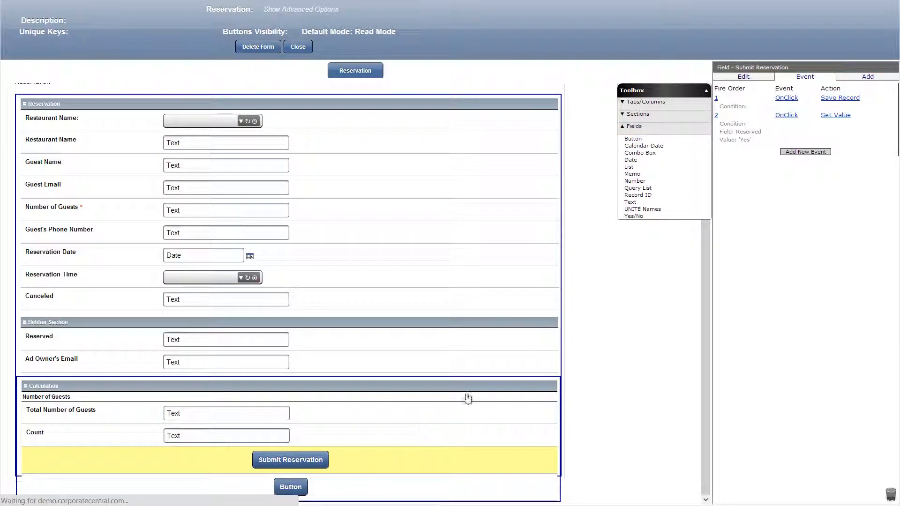
pyautogui.click(809, 92)
pyautogui.write('Cancel Reservation')
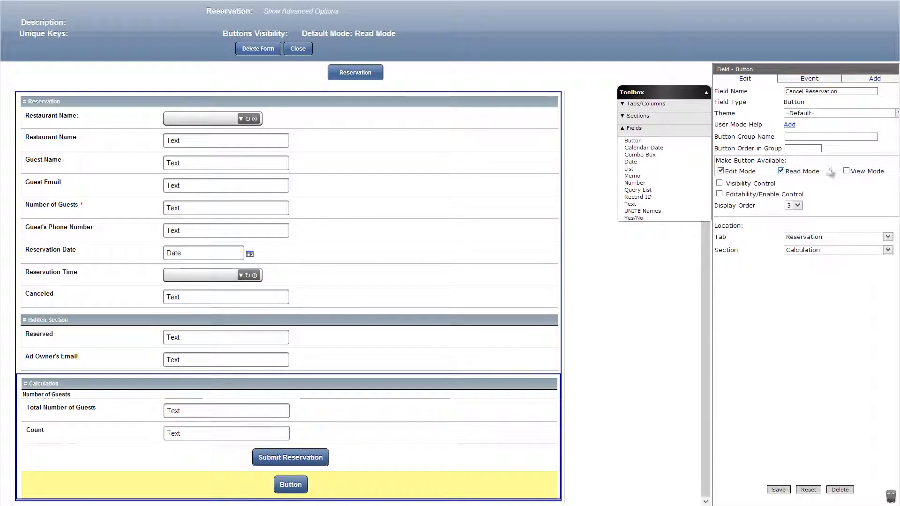
pyautogui.click(847, 170)
# Enable visibility control for the Cancel Reservation button with the formula [Reserved]!='' and save the button.
pyautogui.click(719, 183)
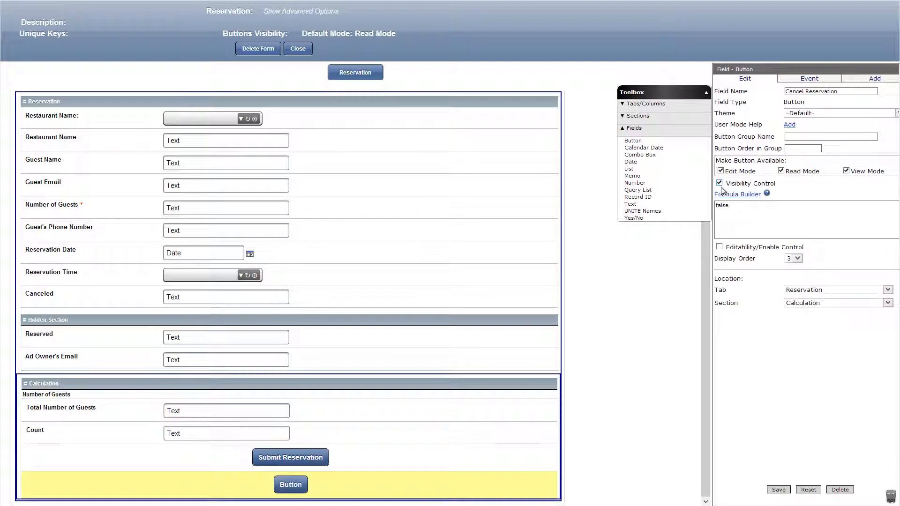
pyautogui.click(732, 194)
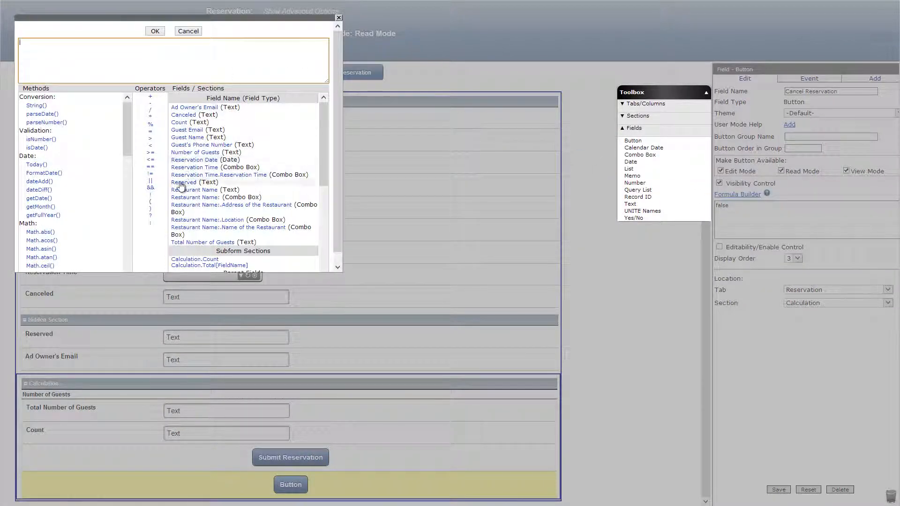
pyautogui.click(150, 174)
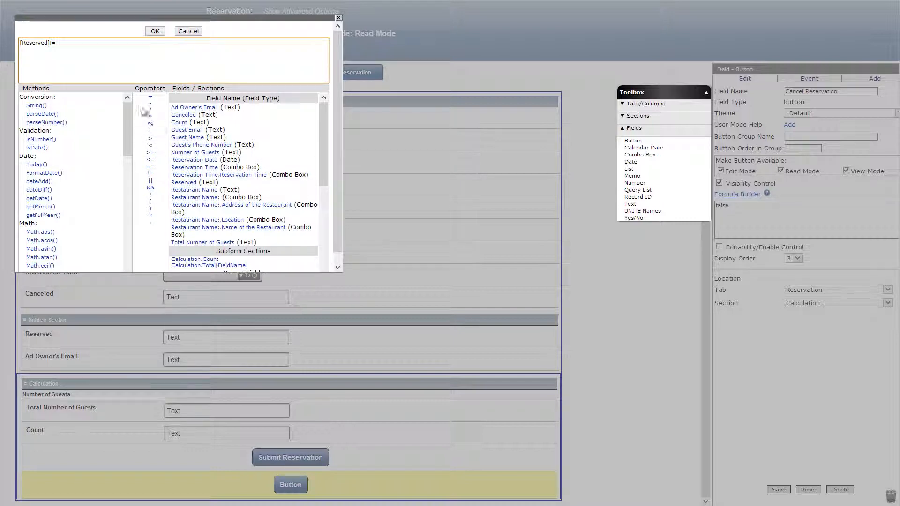
pyautogui.click(162, 31)
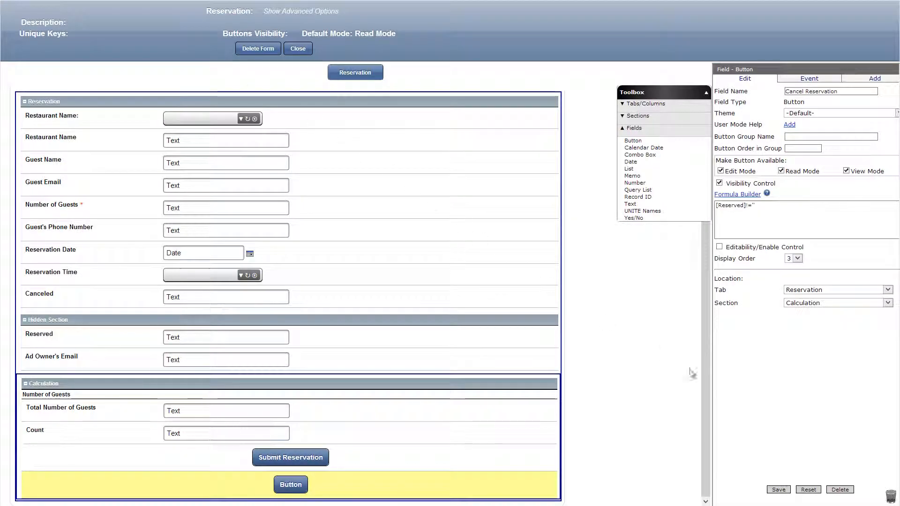
pyautogui.click(778, 490)
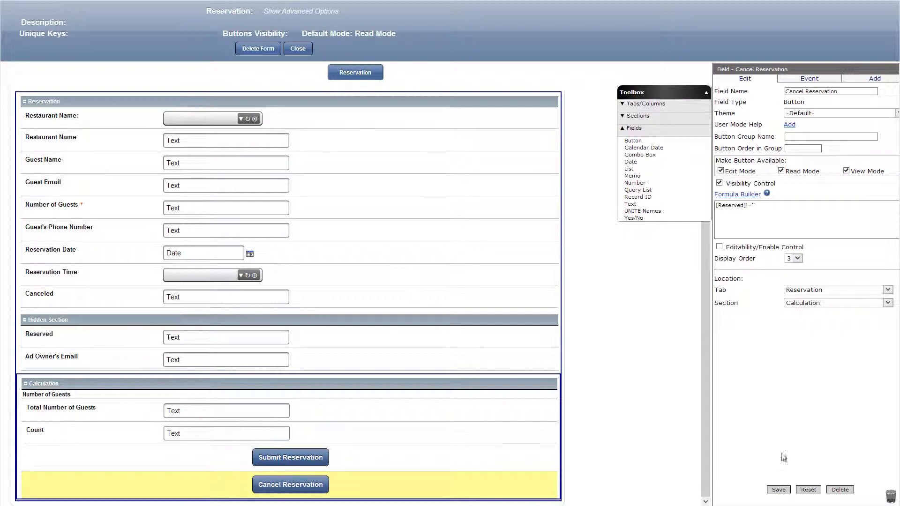
# Start an OnClick event with the Save & Email action for the Cancel Reservation button, addressed to the [Ad Owner's Email] field.
pyautogui.click(803, 79)
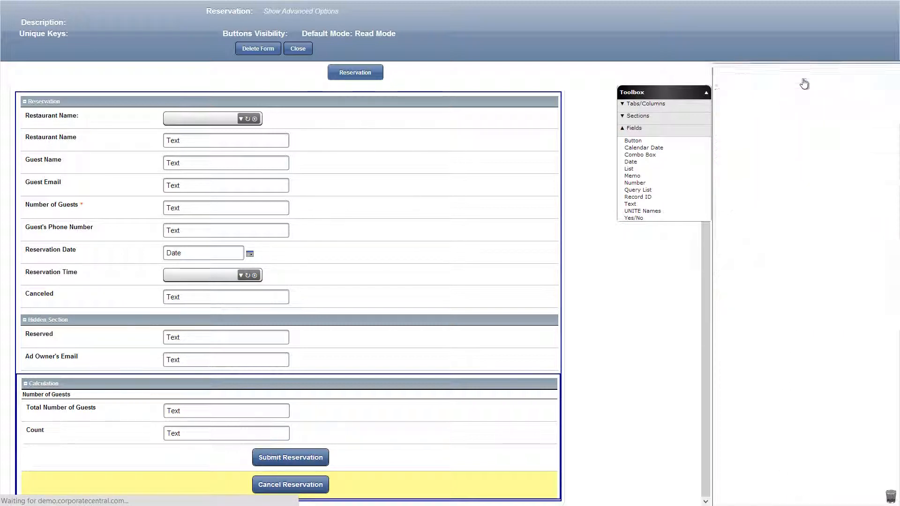
pyautogui.click(800, 94)
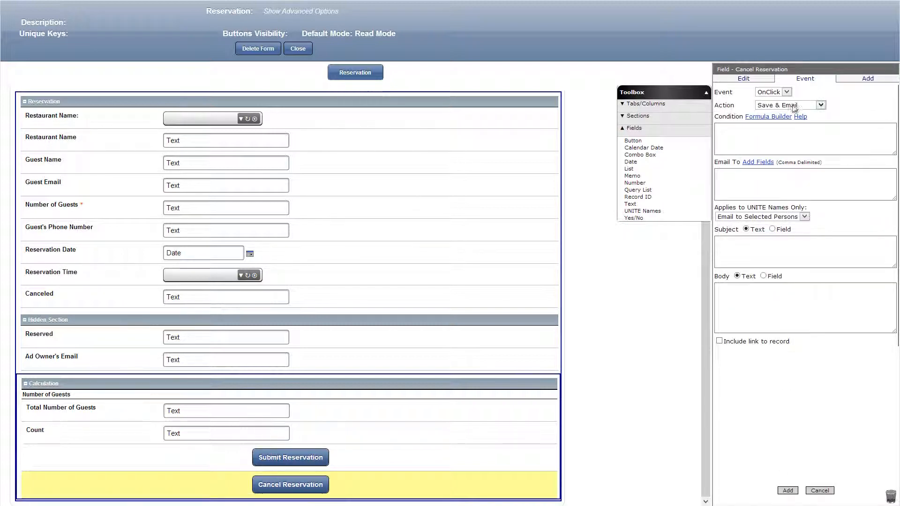
pyautogui.click(760, 163)
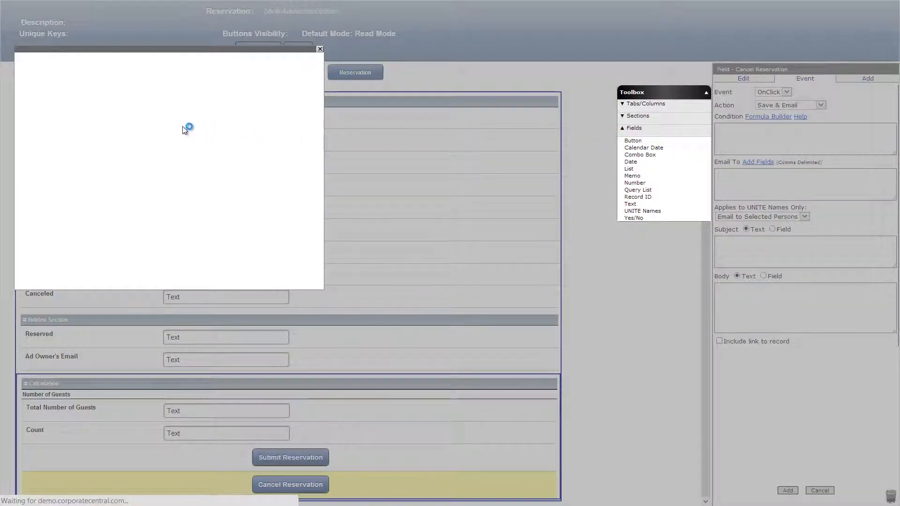
pyautogui.click(62, 111)
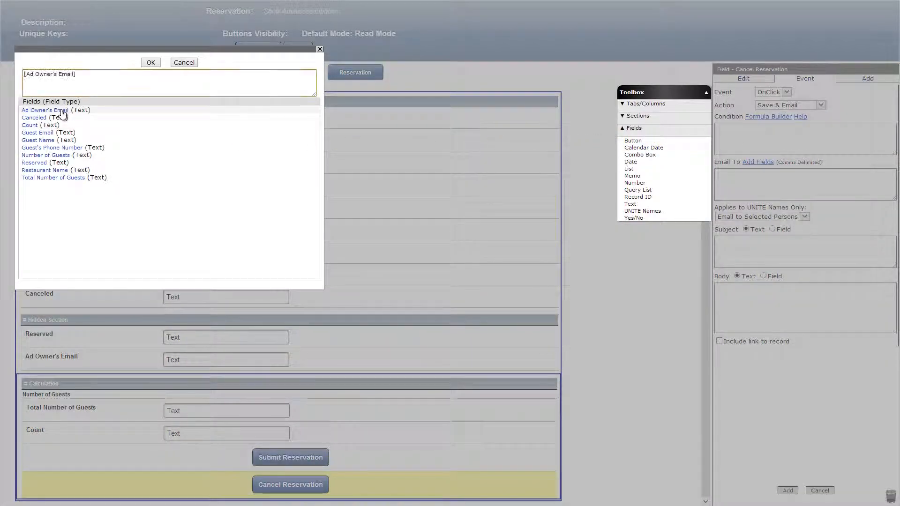
pyautogui.click(150, 63)
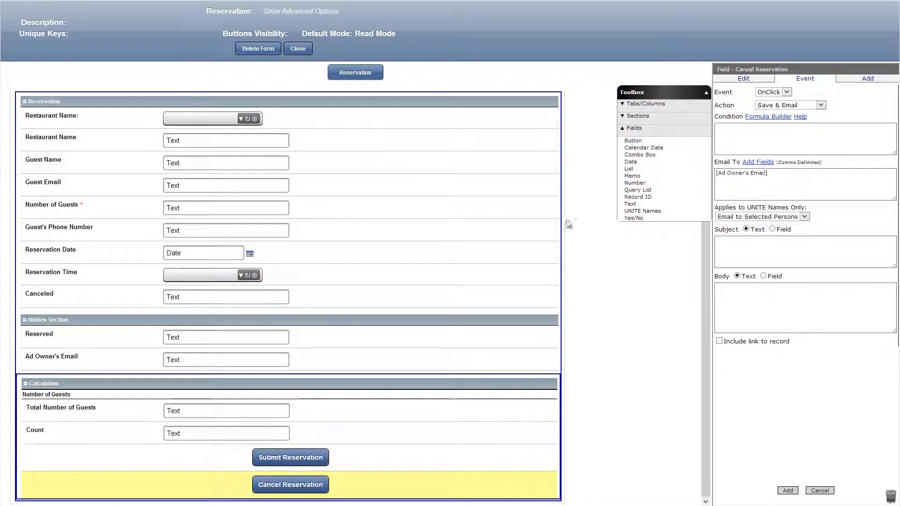
# Set the subject "Please cancel my reservation" and body "I am unable to come. Please cancel my reservation.", include the record link and add the event.
pyautogui.click(749, 244)
pyautogui.write('Please cancel my reservation')
pyautogui.click(738, 302)
pyautogui.write('I am unable to come. Please cancel my reservation.')
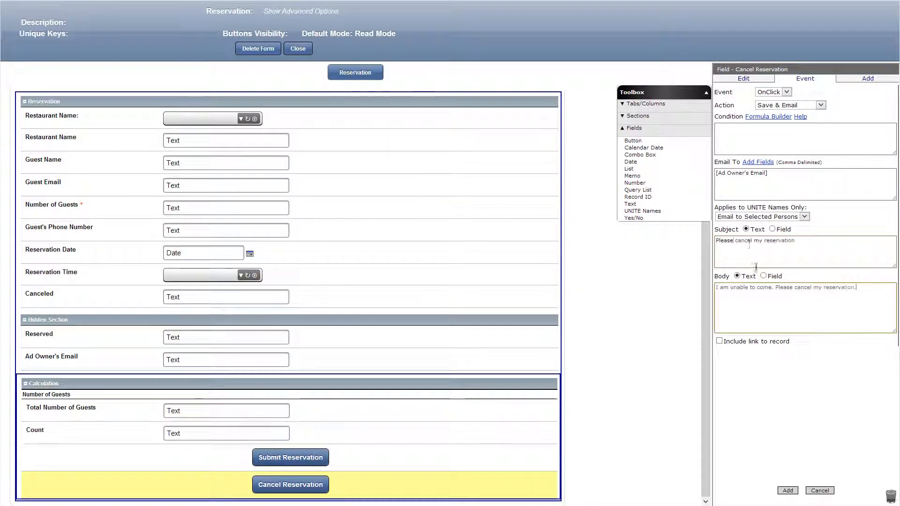
pyautogui.click(719, 341)
pyautogui.click(789, 490)
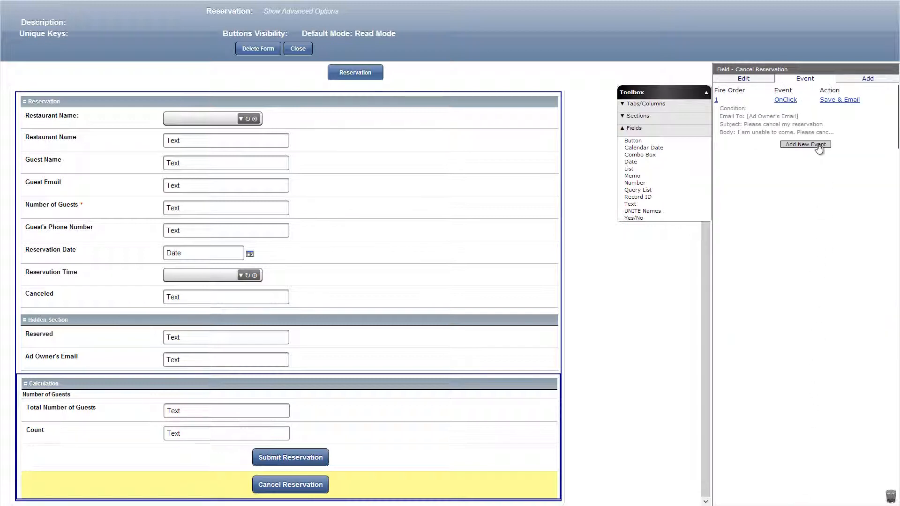
# Add another OnClick event to the Cancel Reservation button with the Set Value action, setting the Canceled field to 'Yes'.
pyautogui.click(818, 145)
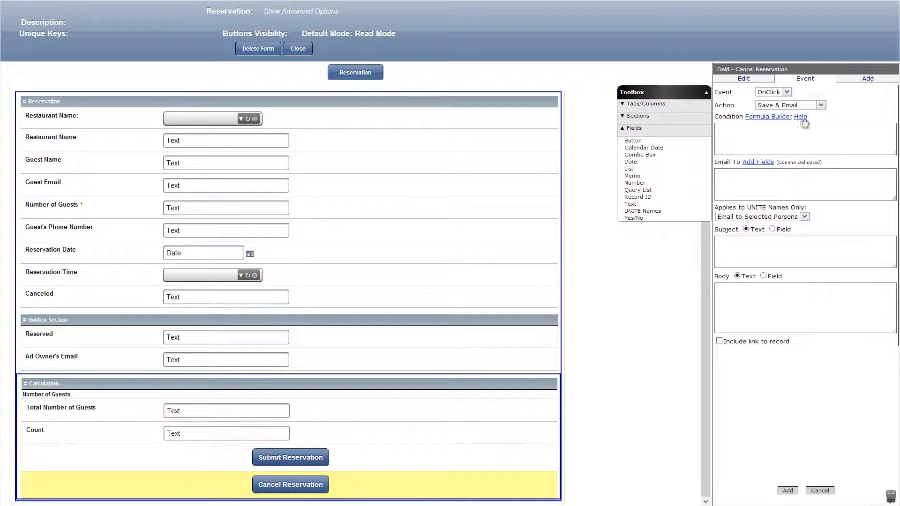
pyautogui.click(815, 106)
pyautogui.click(799, 125)
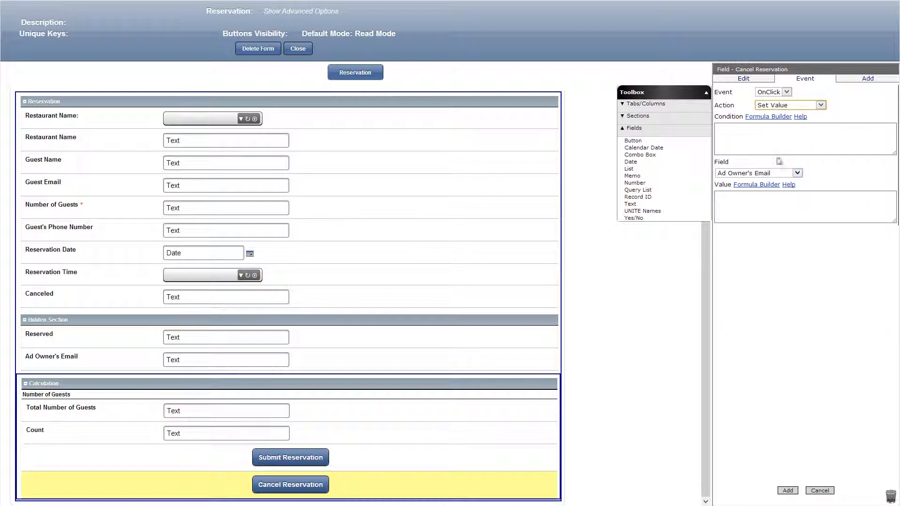
pyautogui.click(770, 173)
pyautogui.click(755, 189)
pyautogui.click(749, 202)
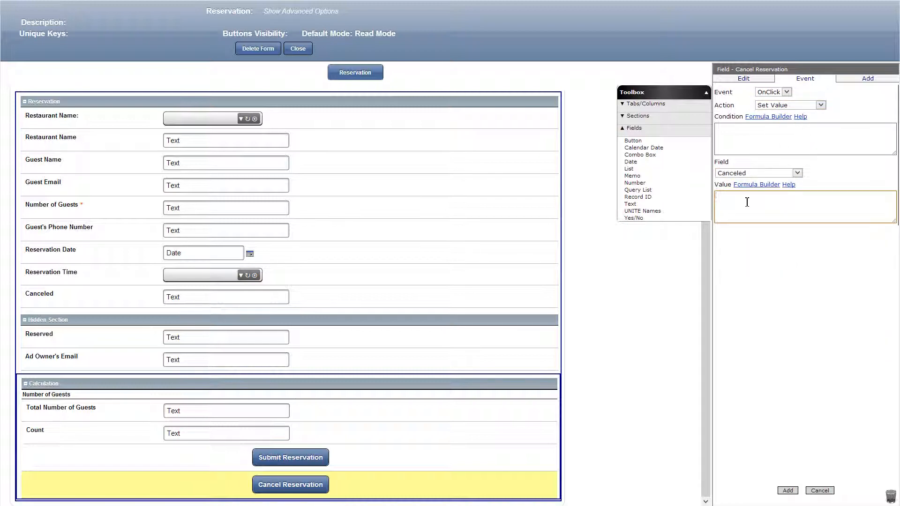
pyautogui.write("'Yes")
pyautogui.click(787, 490)
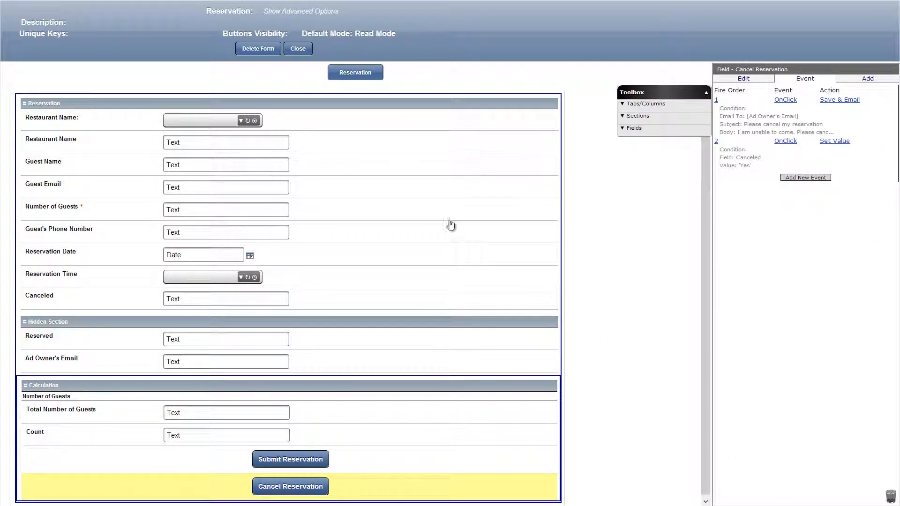
# Enable visibility control for the Restaurant Name: combo box with the formula [Ad Owner's Email]==''||[Restaurant Name]=='' and save the field.
pyautogui.click(357, 124)
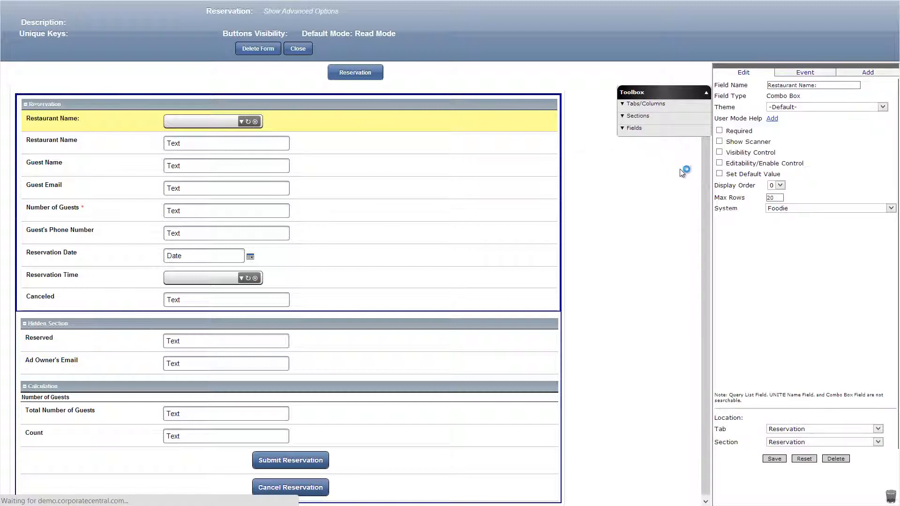
pyautogui.click(720, 159)
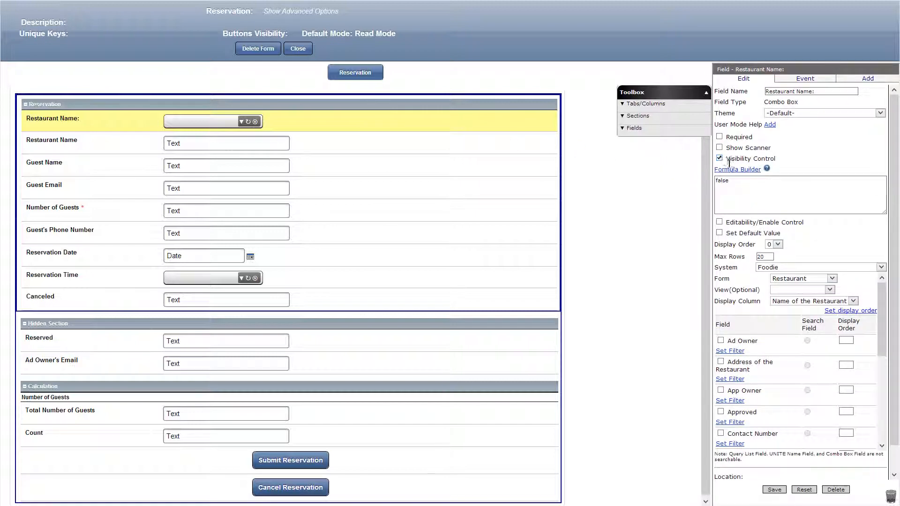
pyautogui.doubleClick(724, 180)
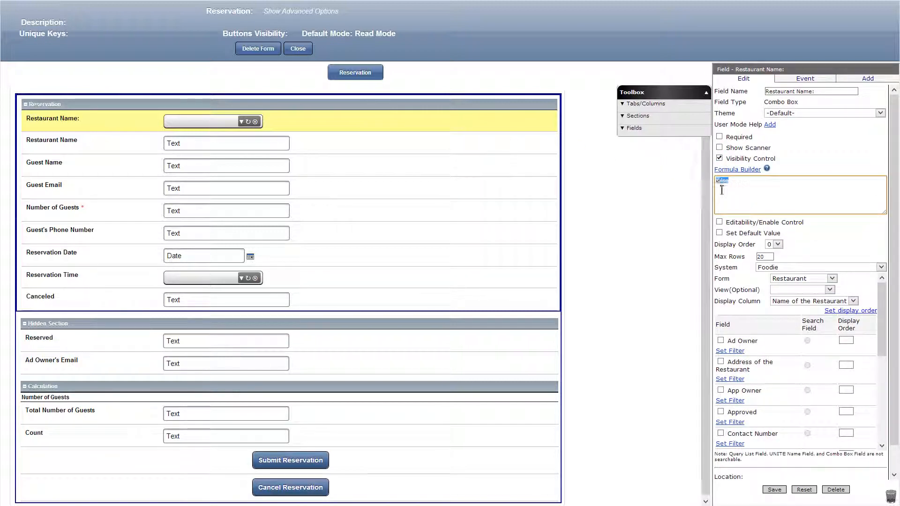
pyautogui.write("[Ad Owner's Email]==''||[Restaurant Name]==''")
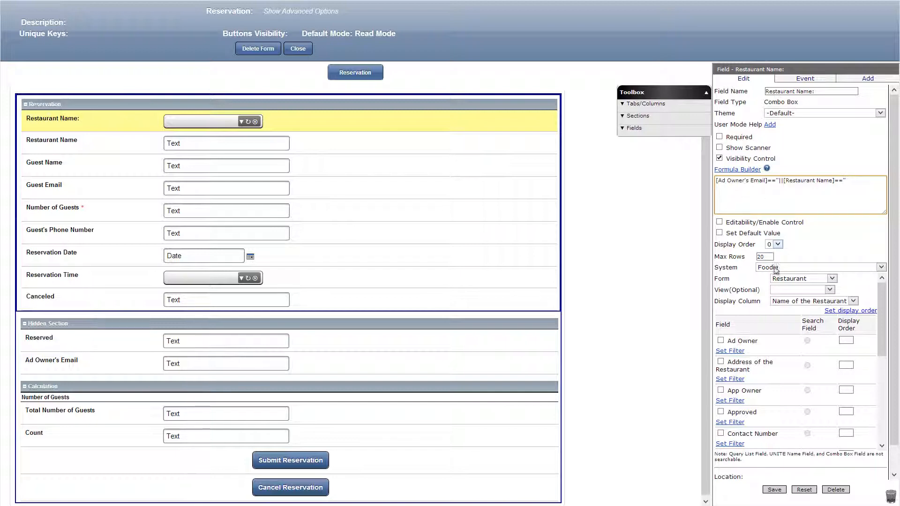
pyautogui.click(775, 490)
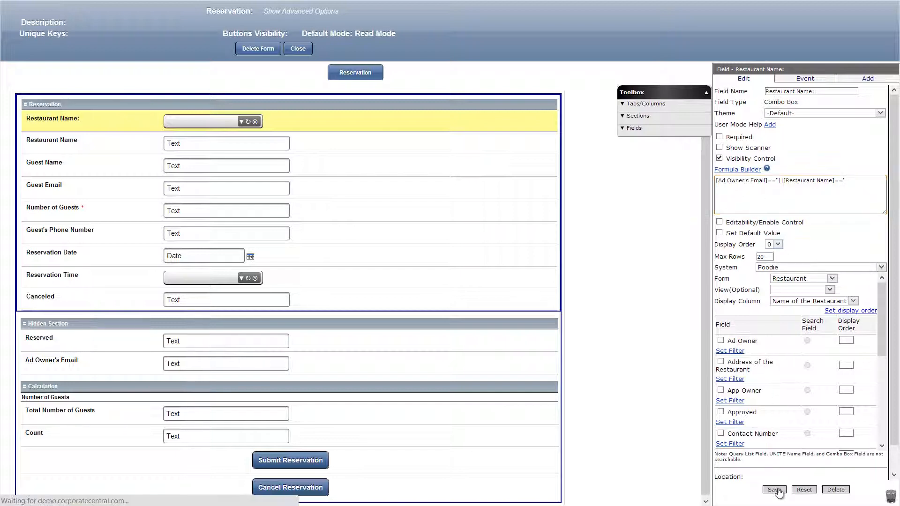
# Make the Restaurant Name text field calculated with the formula ~([Foodie].[Restaurant].[Name of the Restaurant]).
pyautogui.click(316, 149)
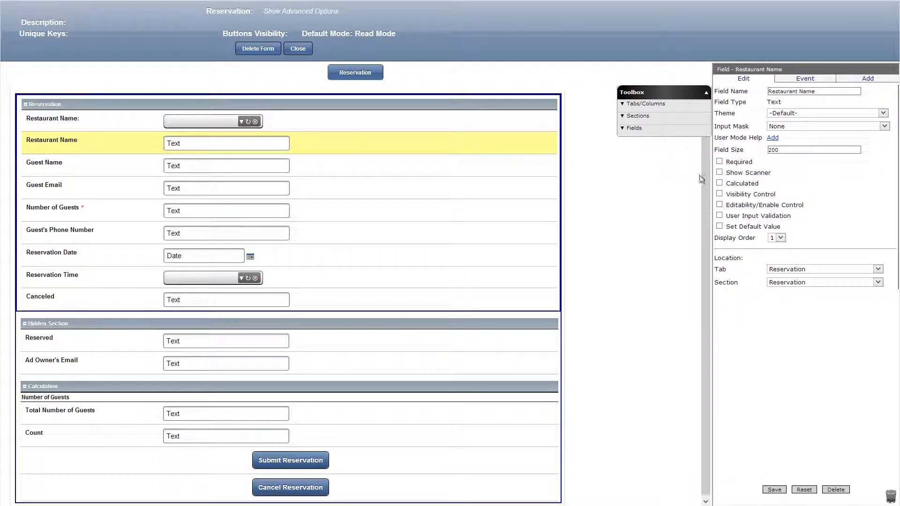
pyautogui.click(719, 184)
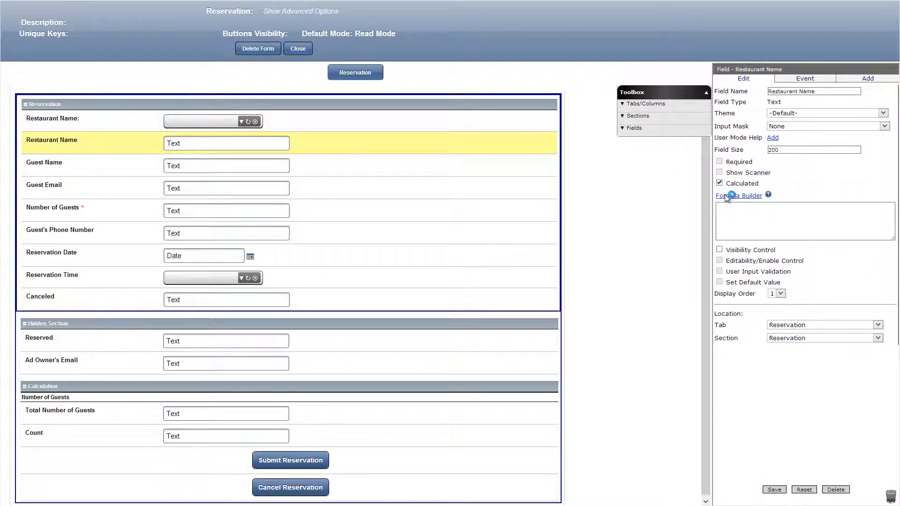
pyautogui.click(728, 196)
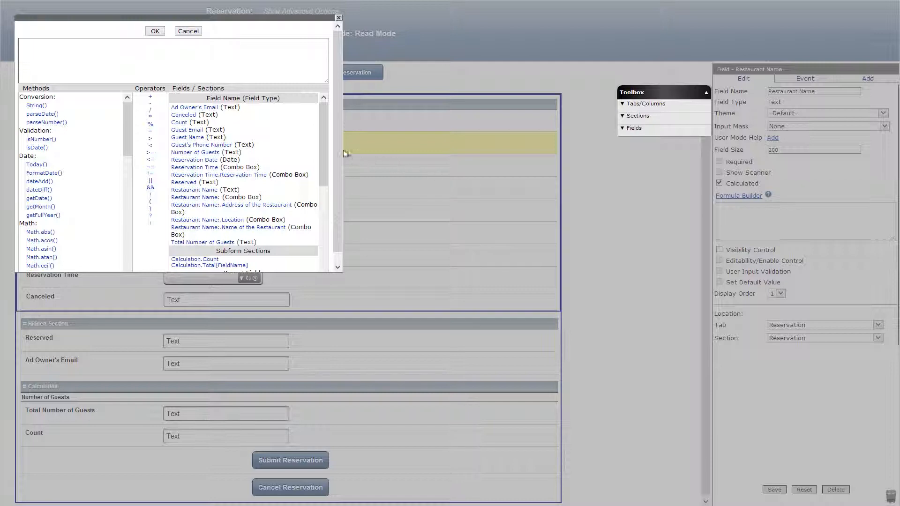
pyautogui.moveTo(326, 151); pyautogui.dragTo(330, 191)
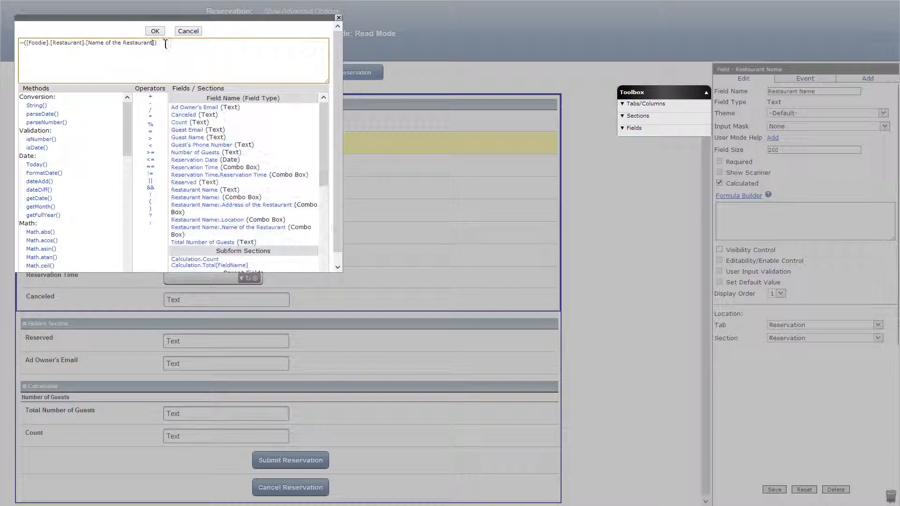
pyautogui.click(155, 31)
# Enable visibility control for the Restaurant Name text field with the formula !([Ad Owner's Email]==''||[Restaurant Name]=='').
pyautogui.click(719, 249)
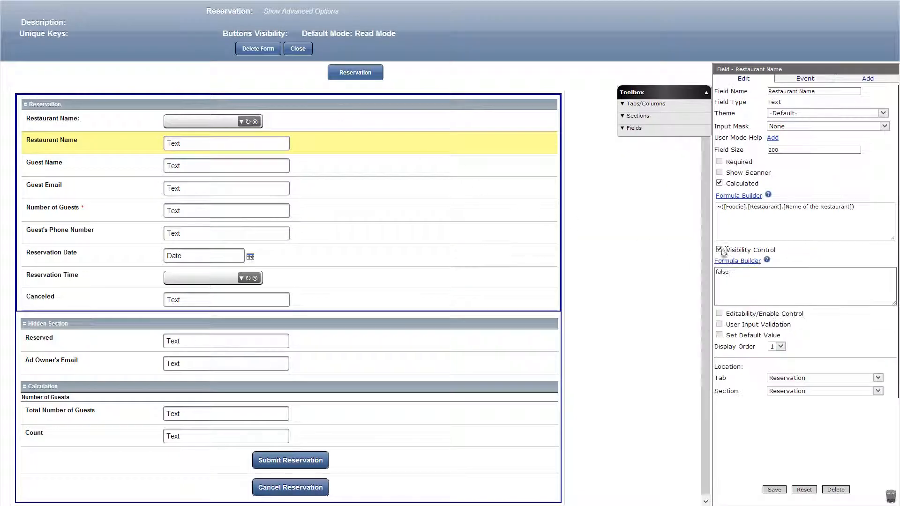
pyautogui.click(737, 261)
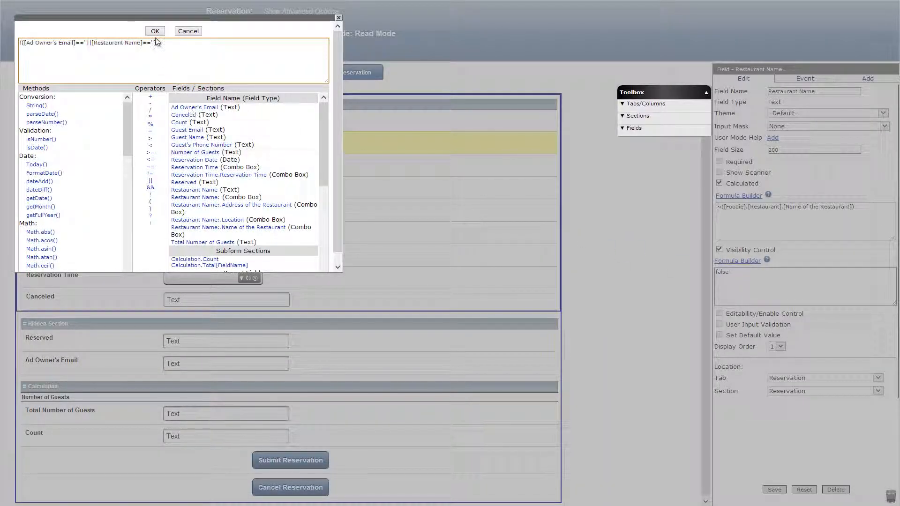
pyautogui.click(155, 31)
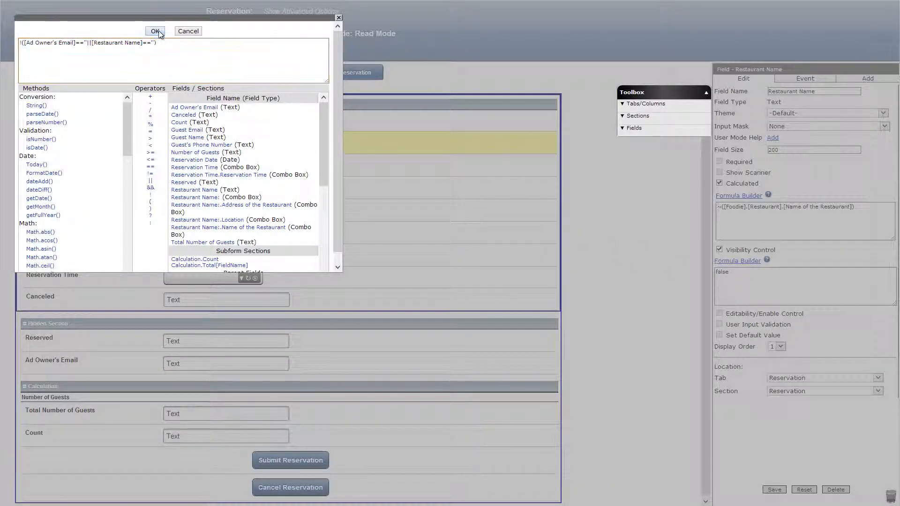
# Save the Restaurant Name field, then give Guest Name the editability formula false and the default value getLogonUserFullNameFirstLast(), and save it.
pyautogui.click(774, 490)
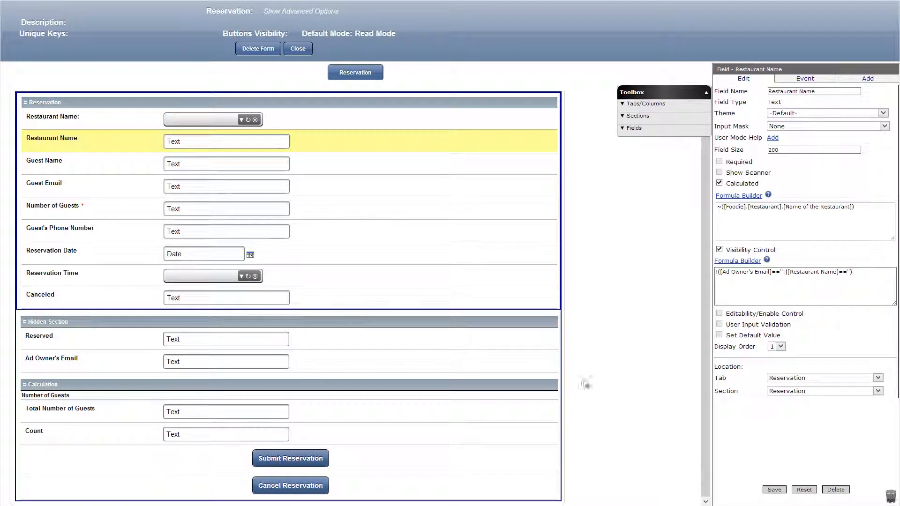
pyautogui.click(389, 170)
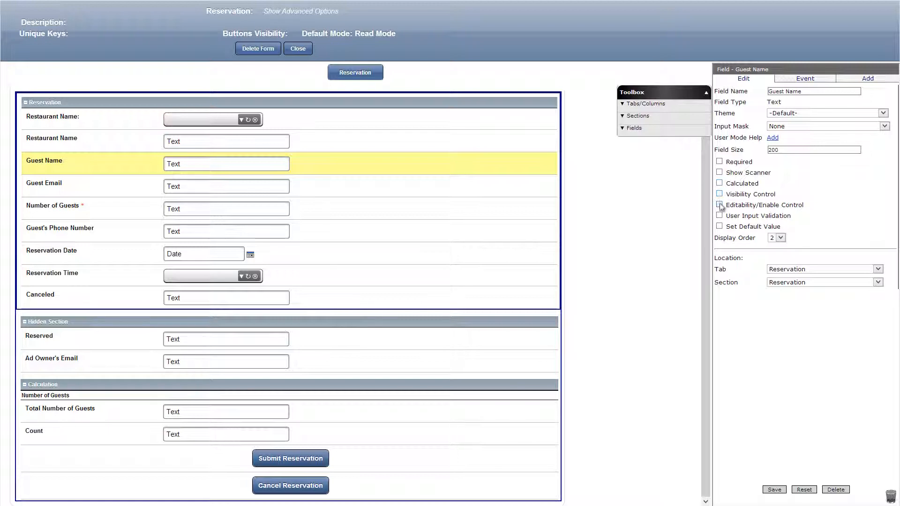
pyautogui.click(720, 206)
pyautogui.click(719, 280)
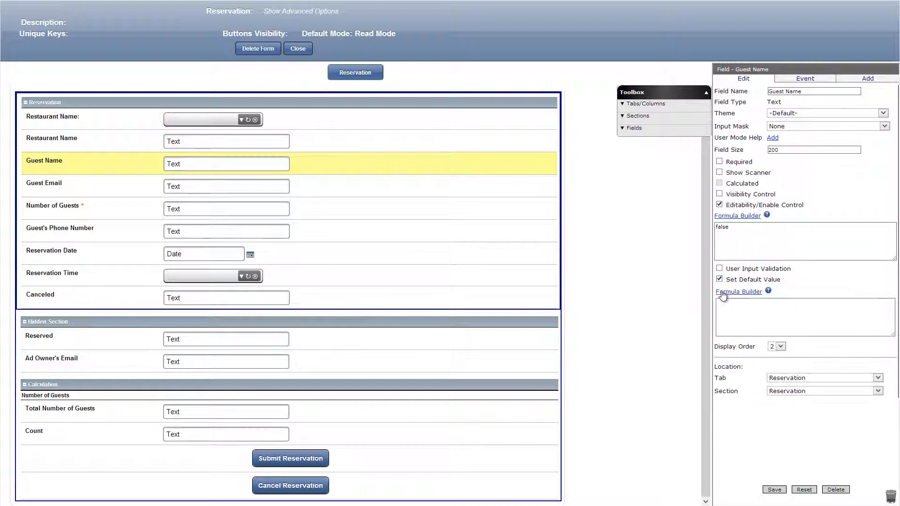
pyautogui.click(724, 293)
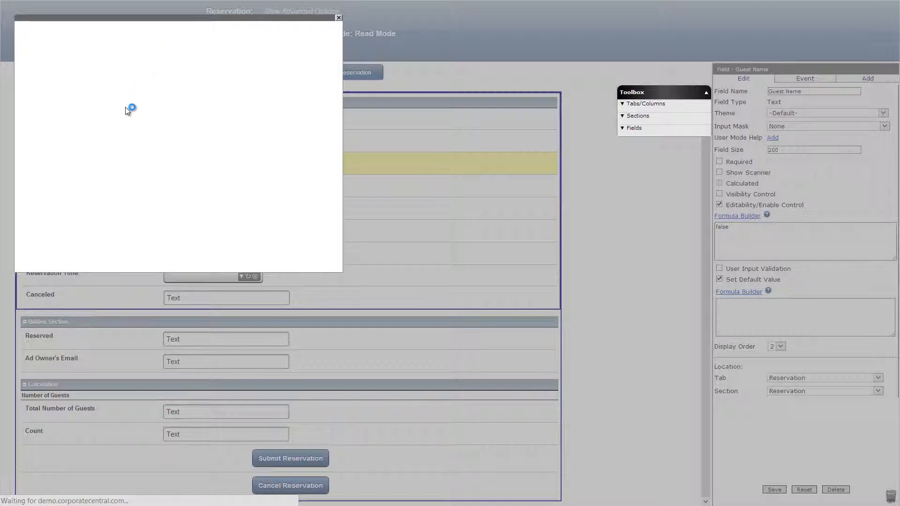
pyautogui.moveTo(126, 130); pyautogui.dragTo(127, 254)
pyautogui.click(87, 209)
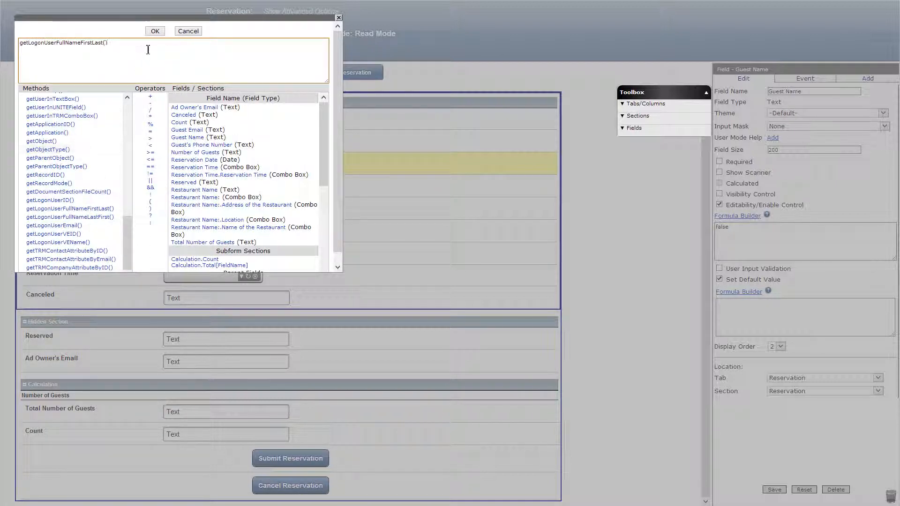
pyautogui.click(155, 31)
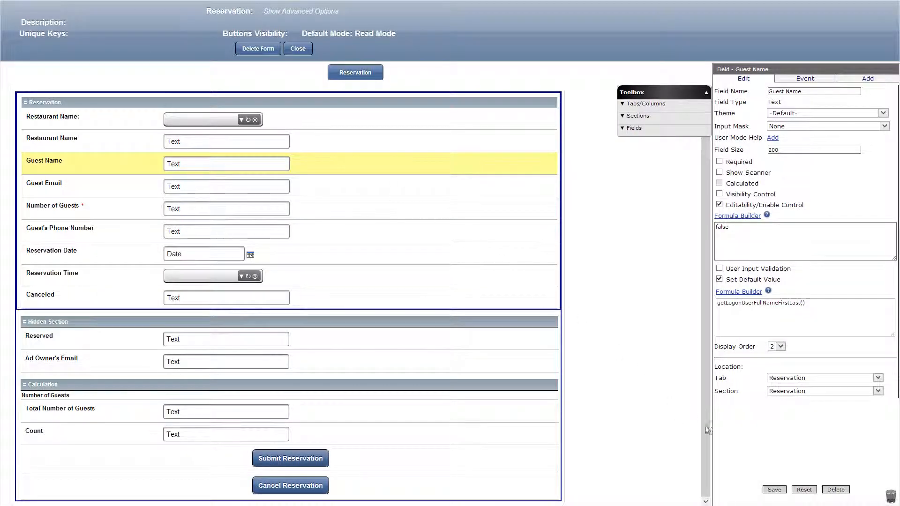
pyautogui.click(774, 490)
# Enable editability control with the formula false on the Guest Email field and set its default value to getLogonUserEmail().
pyautogui.click(415, 197)
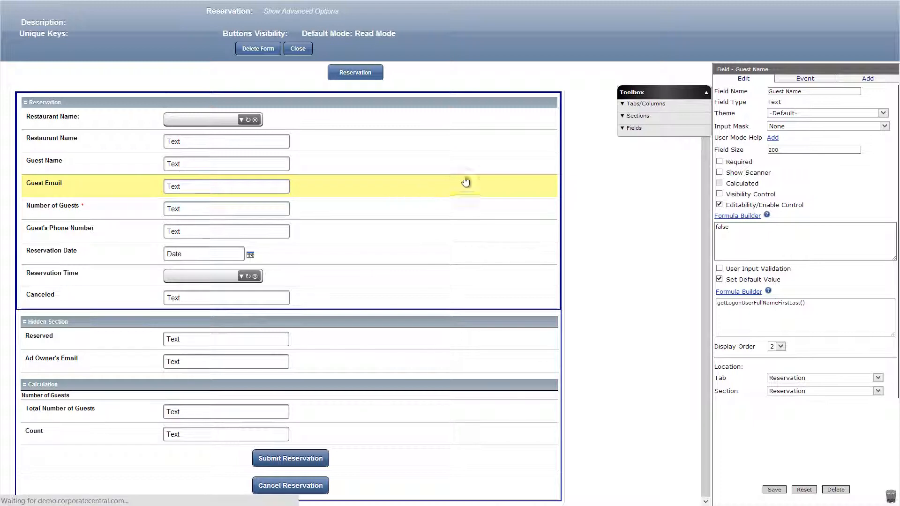
pyautogui.click(718, 205)
pyautogui.click(720, 279)
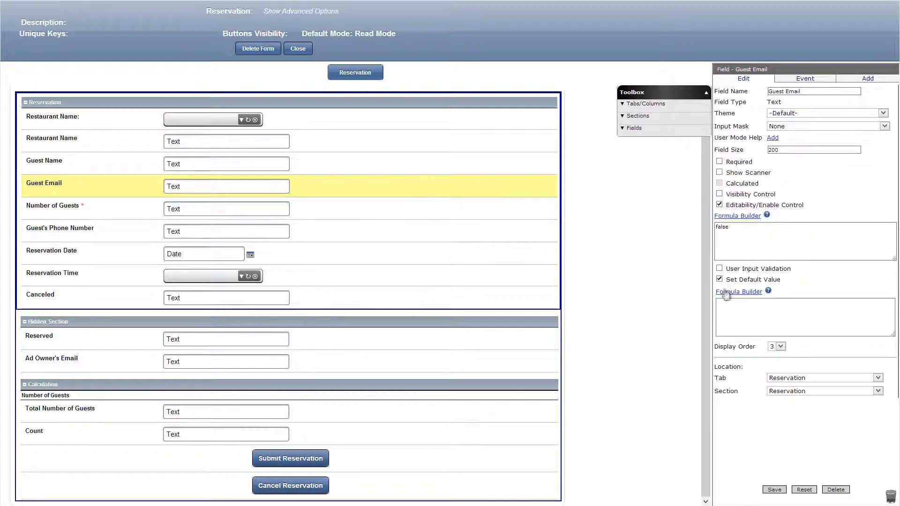
pyautogui.click(726, 292)
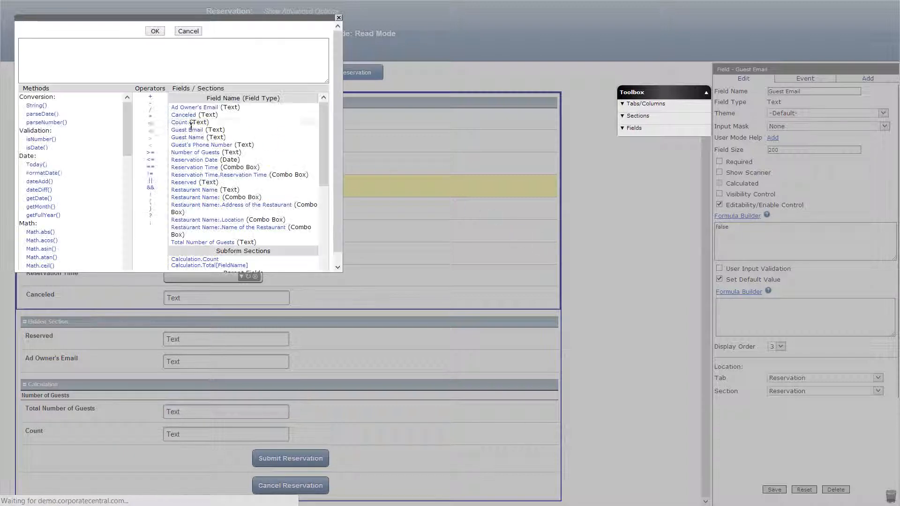
pyautogui.moveTo(130, 143); pyautogui.dragTo(125, 258)
pyautogui.click(79, 226)
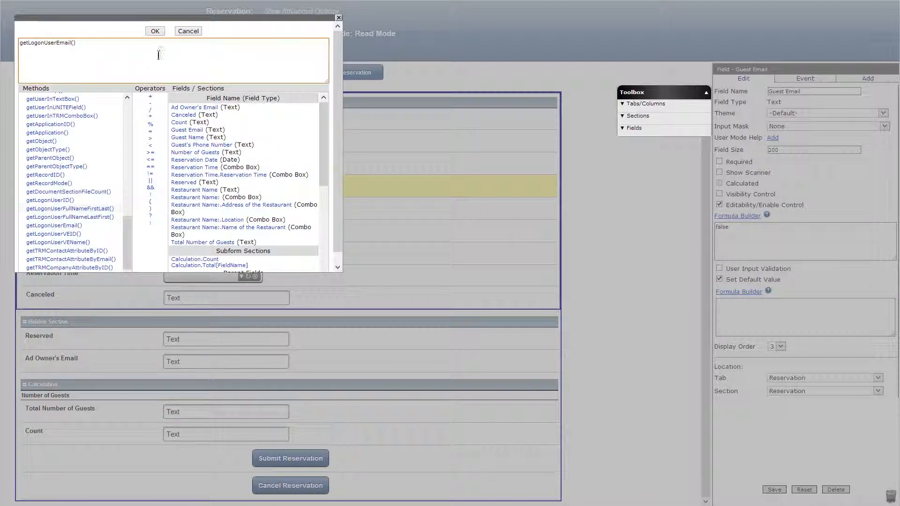
pyautogui.click(154, 31)
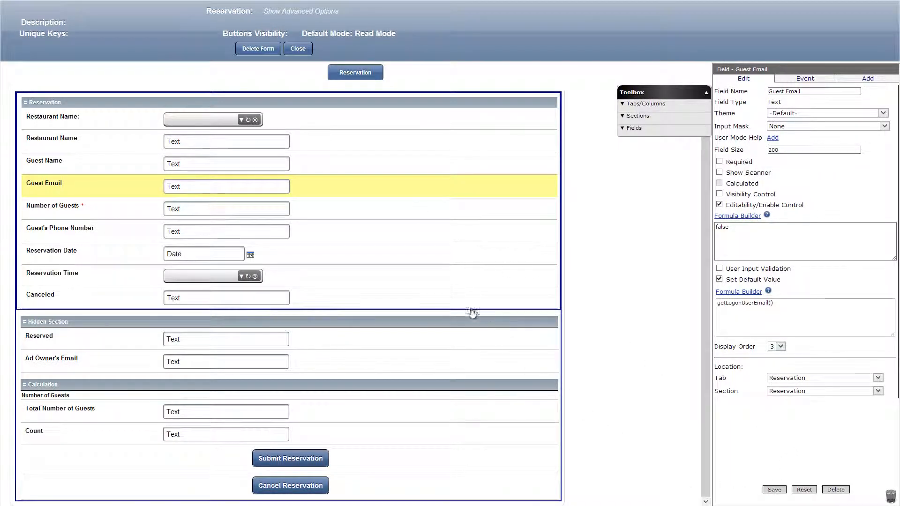
# Enable visibility control for the Canceled field with the formula [Reserved]!='' and save the field.
pyautogui.click(458, 301)
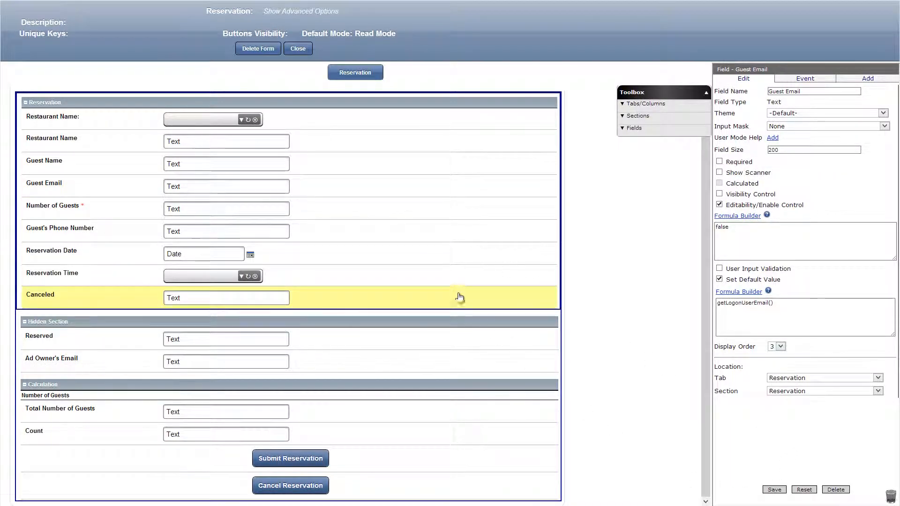
pyautogui.click(719, 194)
pyautogui.click(738, 205)
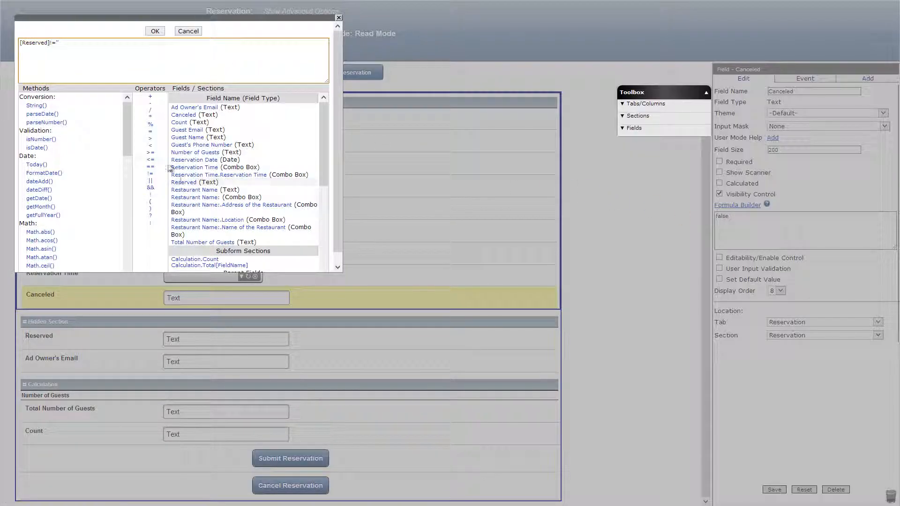
pyautogui.click(154, 31)
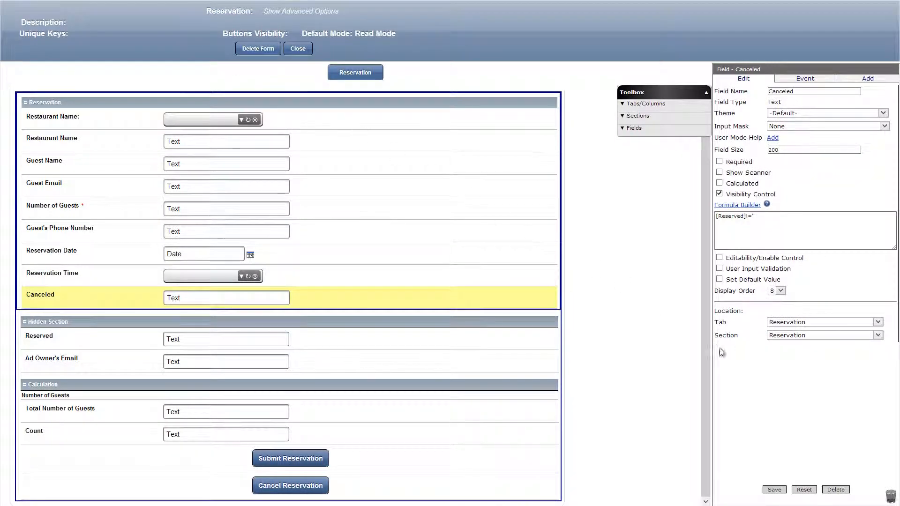
pyautogui.click(775, 492)
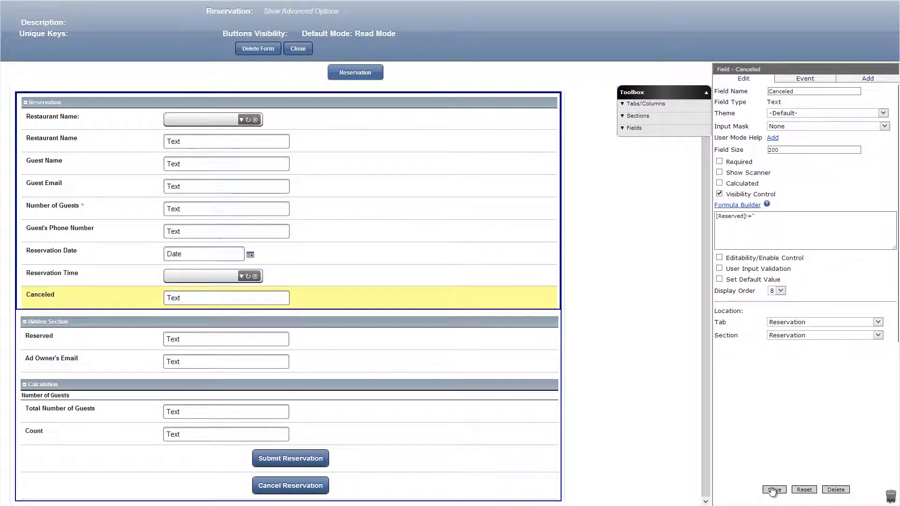
# Add a UNITE Names field named 'Restaurant Ad Owner' to the Hidden Section, with the ad owner's contact as its specific name, and save it.
pyautogui.click(661, 131)
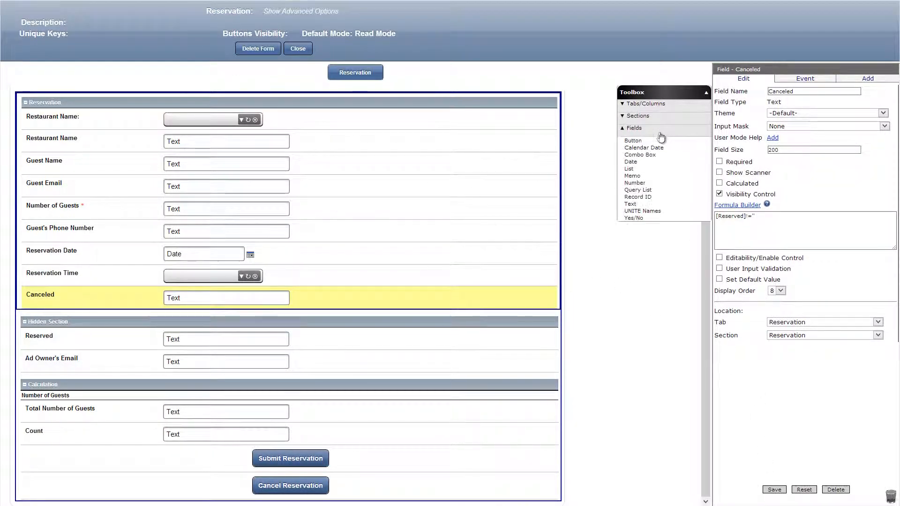
pyautogui.moveTo(630, 214); pyautogui.dragTo(361, 349)
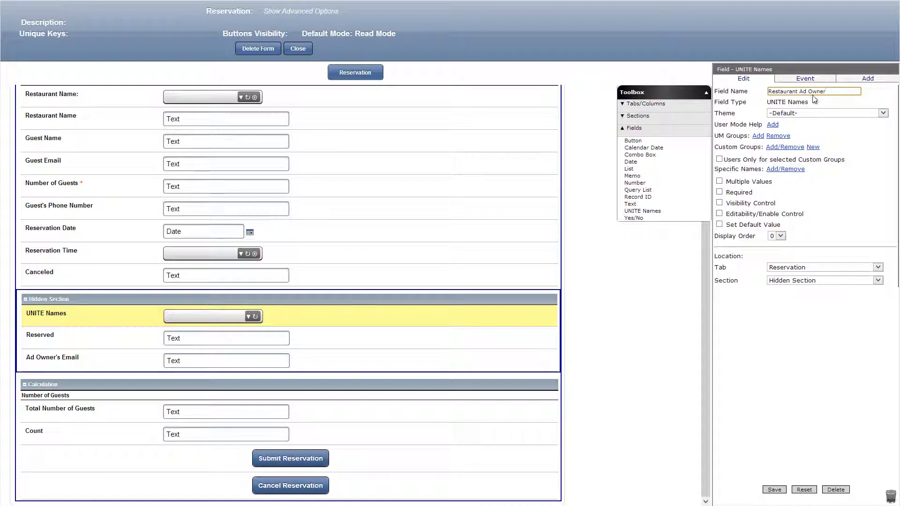
pyautogui.click(774, 169)
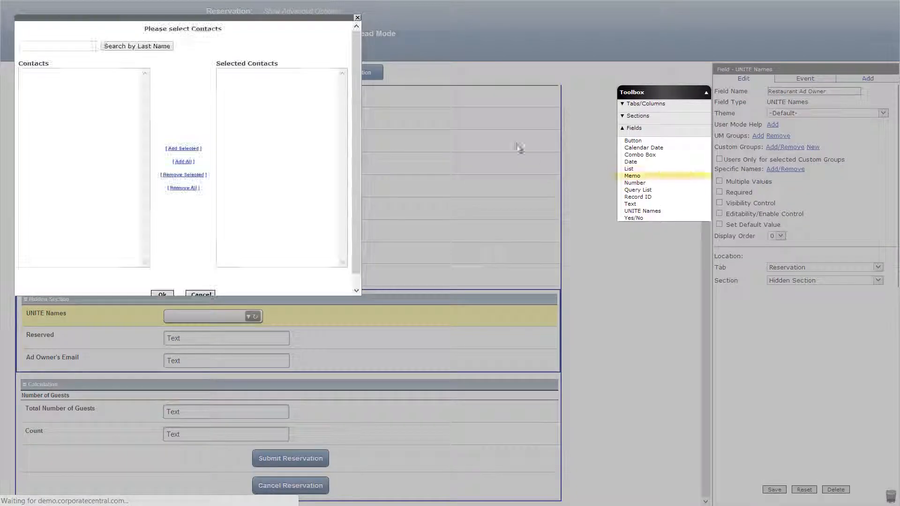
pyautogui.click(85, 45)
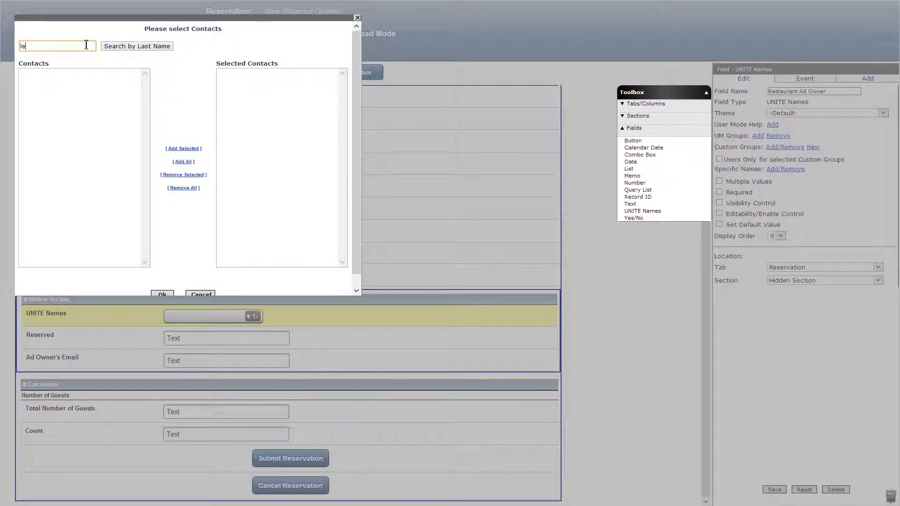
pyautogui.write('le')
pyautogui.click(117, 47)
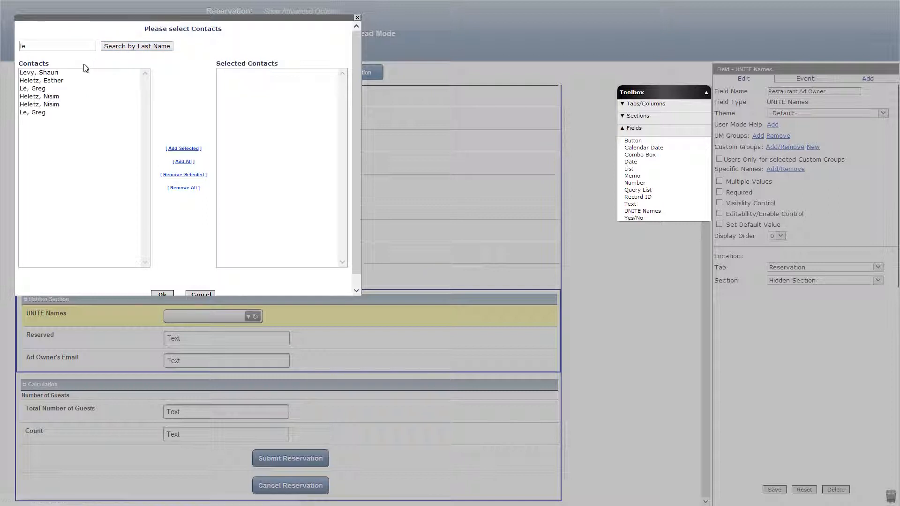
pyautogui.click(28, 114)
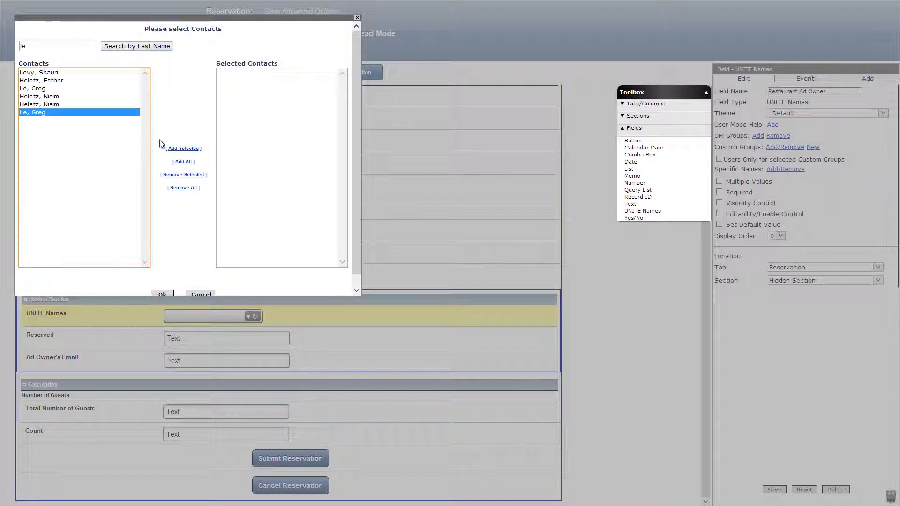
pyautogui.click(183, 149)
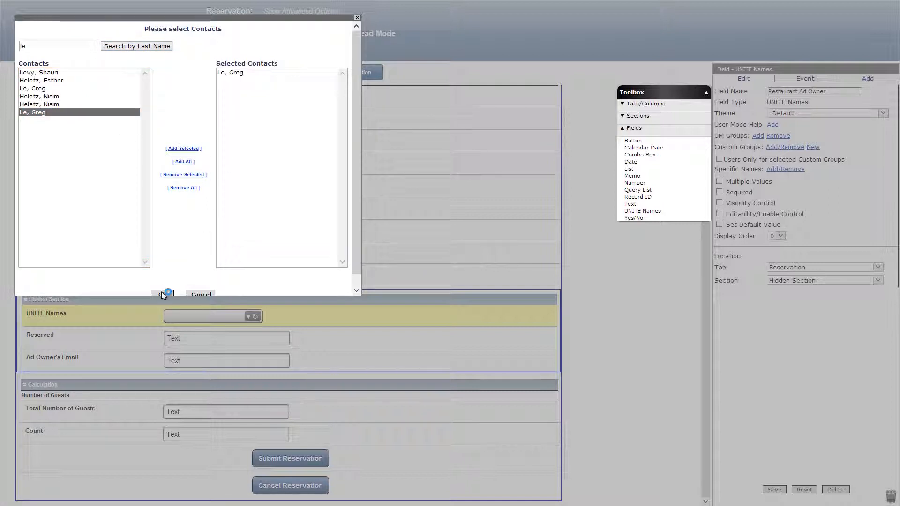
pyautogui.click(161, 293)
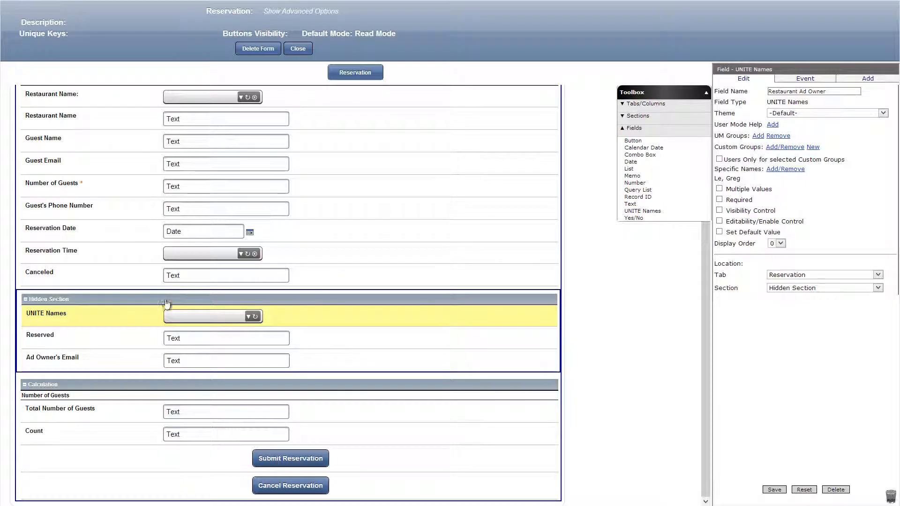
pyautogui.click(776, 490)
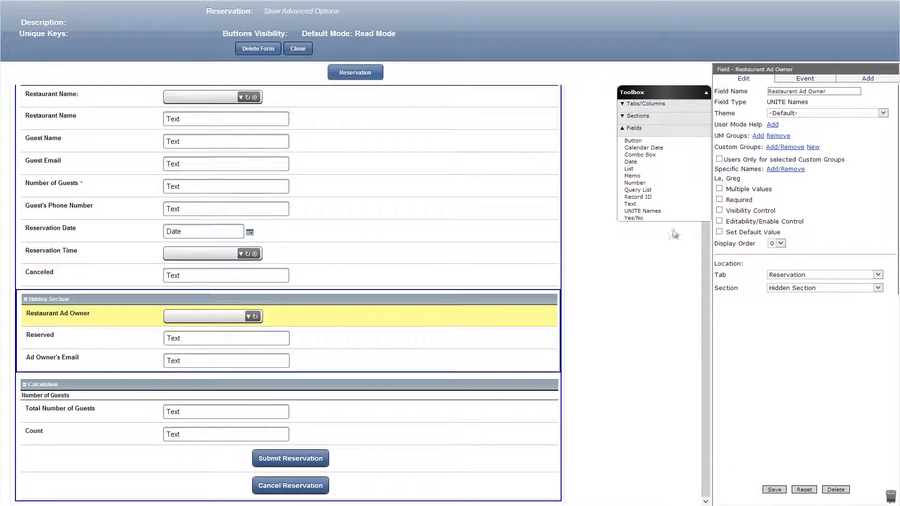
# Add a second UNITE Names field named 'App Owner' to the Hidden Section, with the app owner's contact as its specific name, and save it.
pyautogui.moveTo(642, 210); pyautogui.dragTo(404, 351)
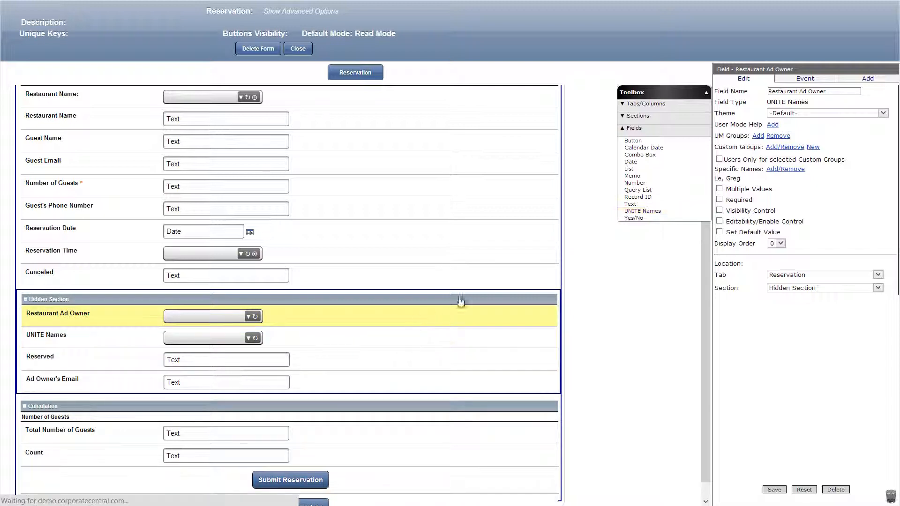
pyautogui.tripleClick(788, 92)
pyautogui.write('App Owner')
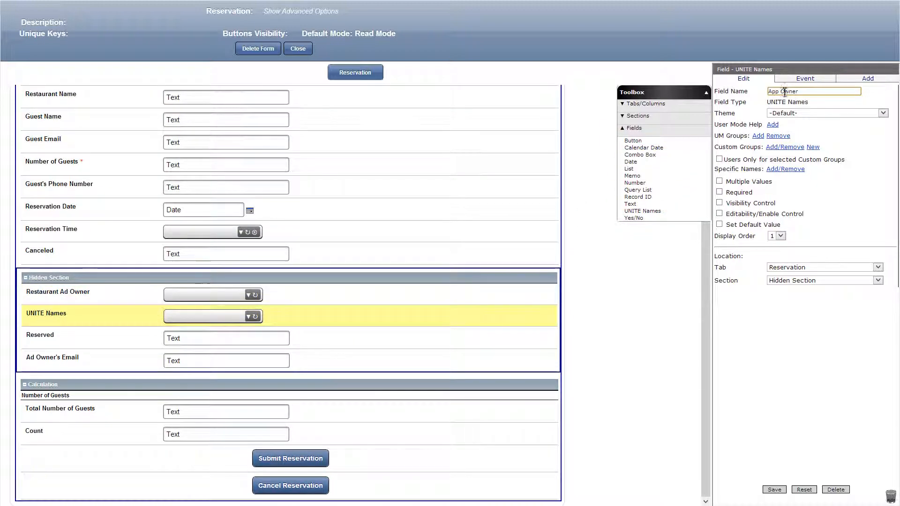
pyautogui.click(796, 169)
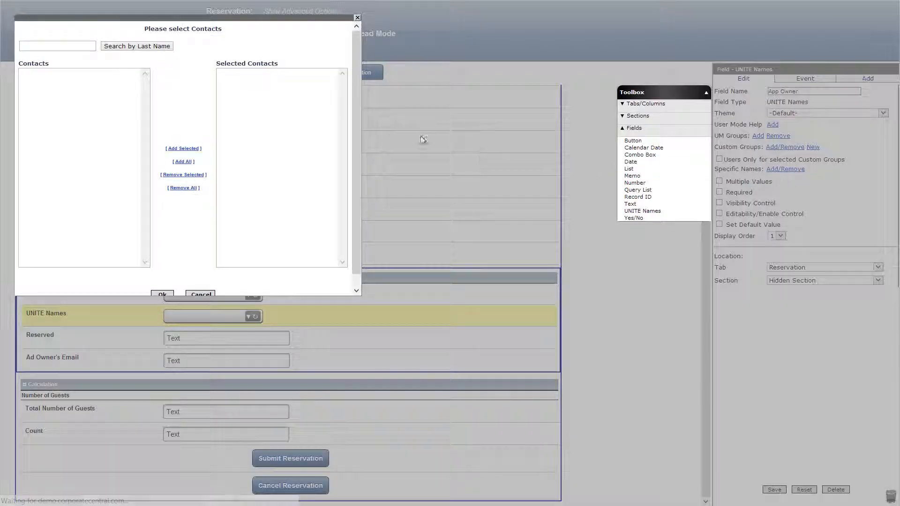
pyautogui.click(82, 46)
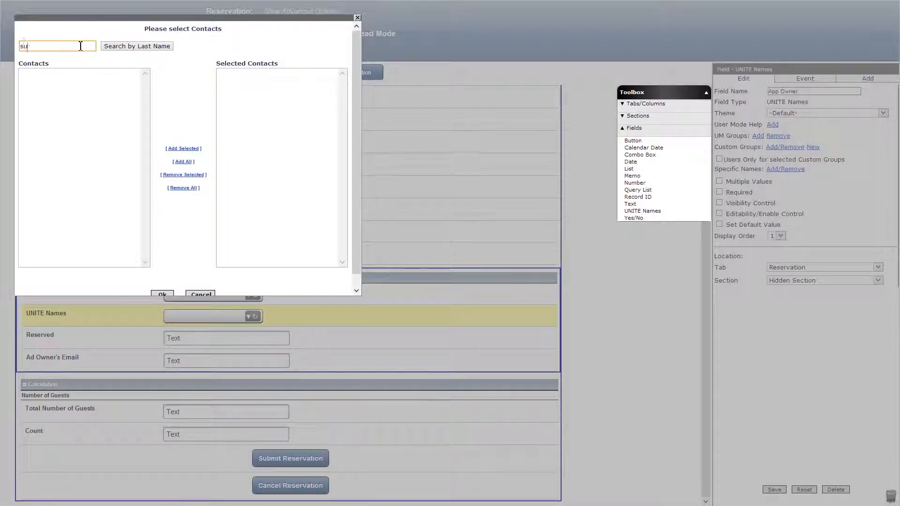
pyautogui.click(118, 49)
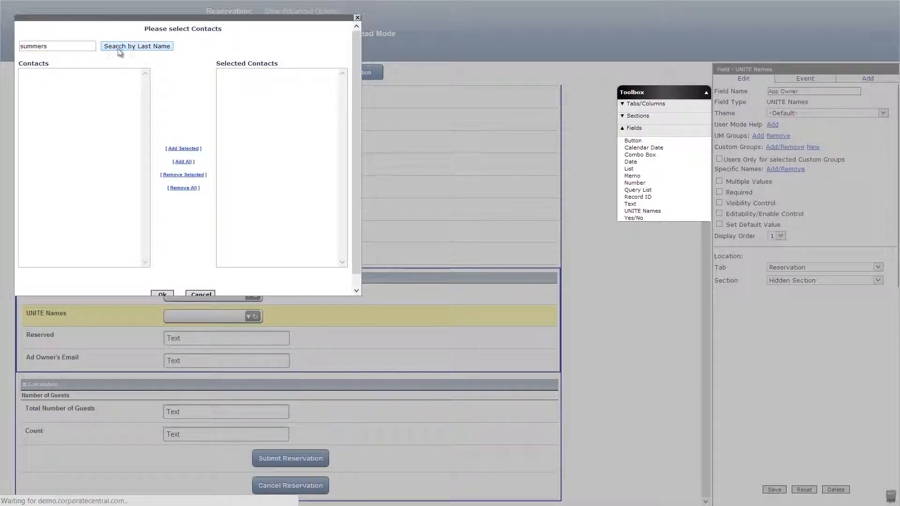
pyautogui.click(49, 73)
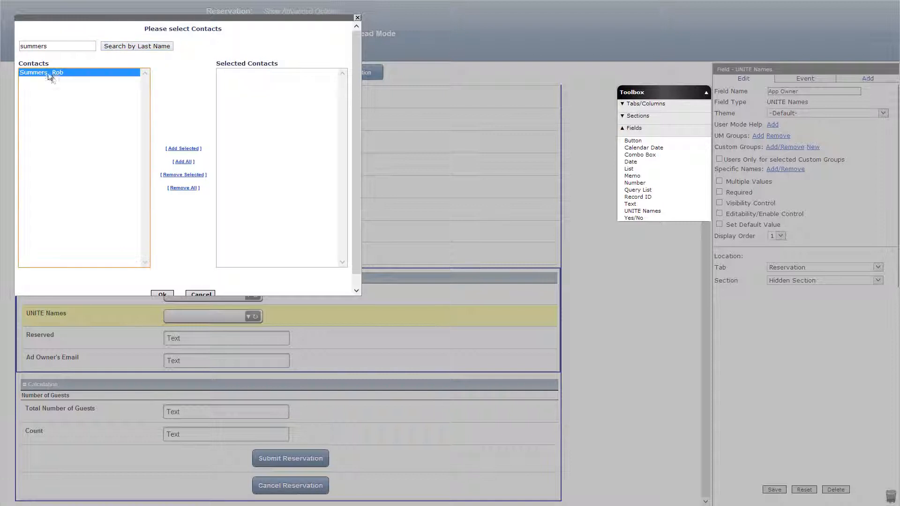
pyautogui.click(183, 149)
pyautogui.click(169, 294)
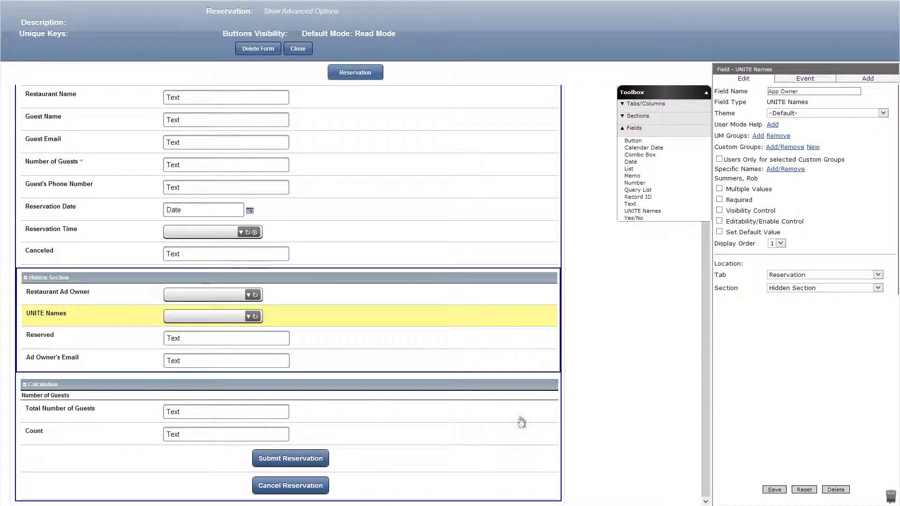
pyautogui.click(774, 489)
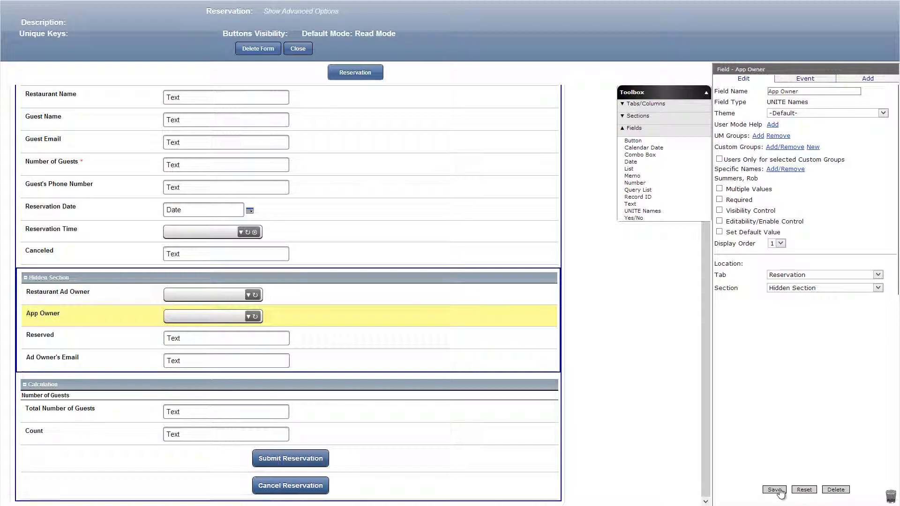
# Close the Reservation form, open the Restaurant form and add a Standard section named 'Hidden Section' to its New Column, saving it.
pyautogui.click(303, 49)
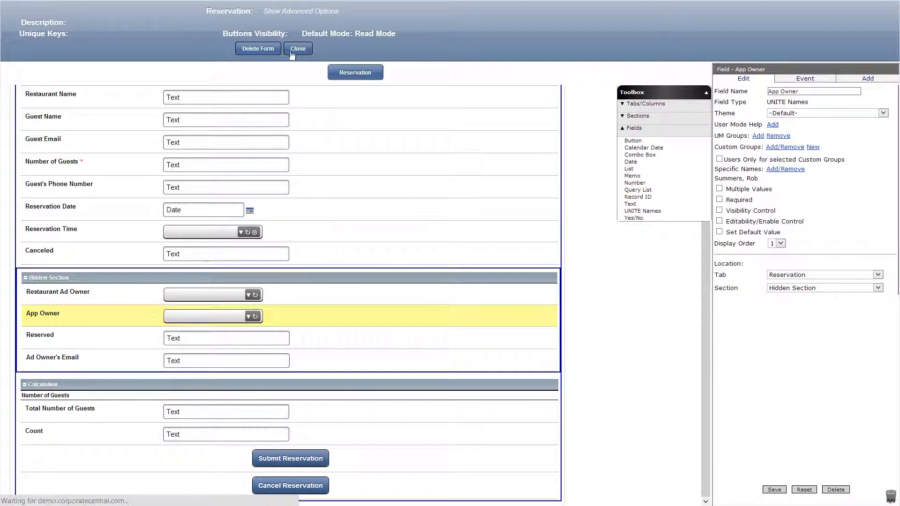
pyautogui.click(42, 165)
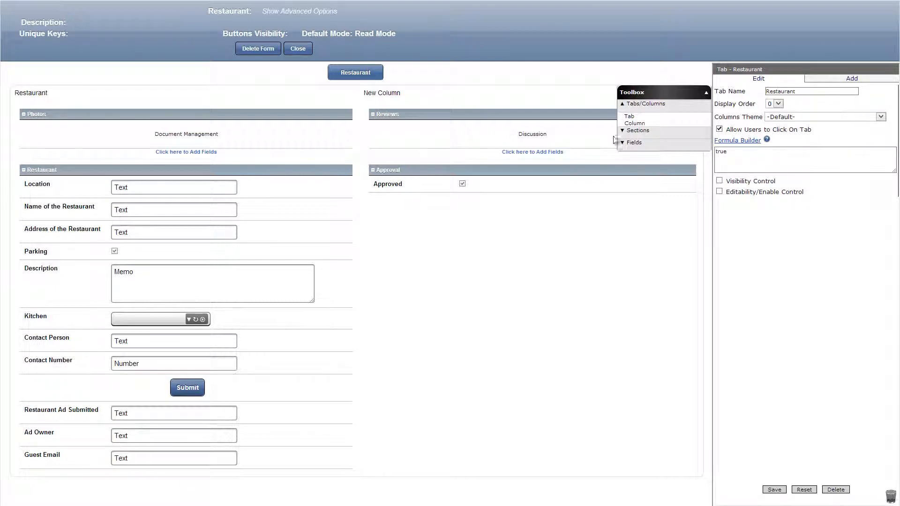
pyautogui.click(637, 130)
pyautogui.moveTo(636, 128); pyautogui.dragTo(586, 116)
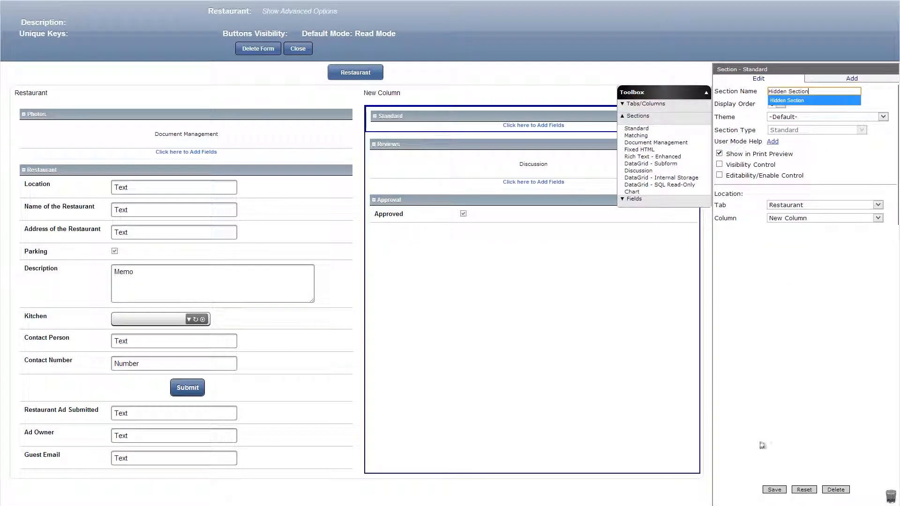
pyautogui.click(771, 489)
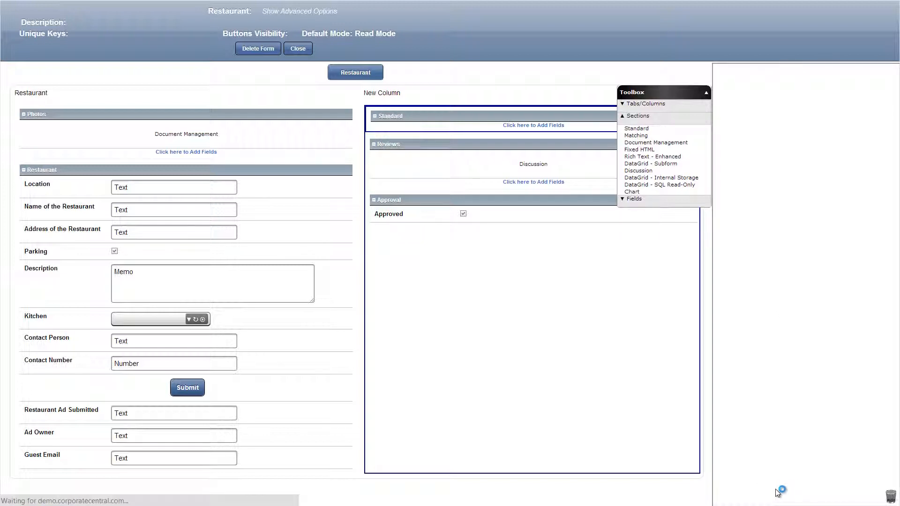
# Add a UNITE Names field named 'Restaurant Ad Owner' to the Restaurant form's Hidden Section.
pyautogui.click(645, 200)
pyautogui.moveTo(643, 211); pyautogui.dragTo(553, 126)
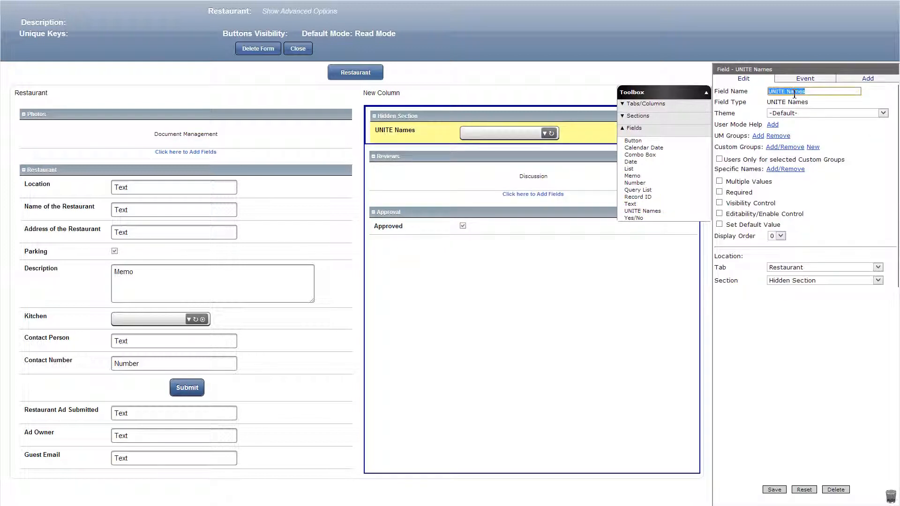
pyautogui.write('Restaurant Ad Ow')
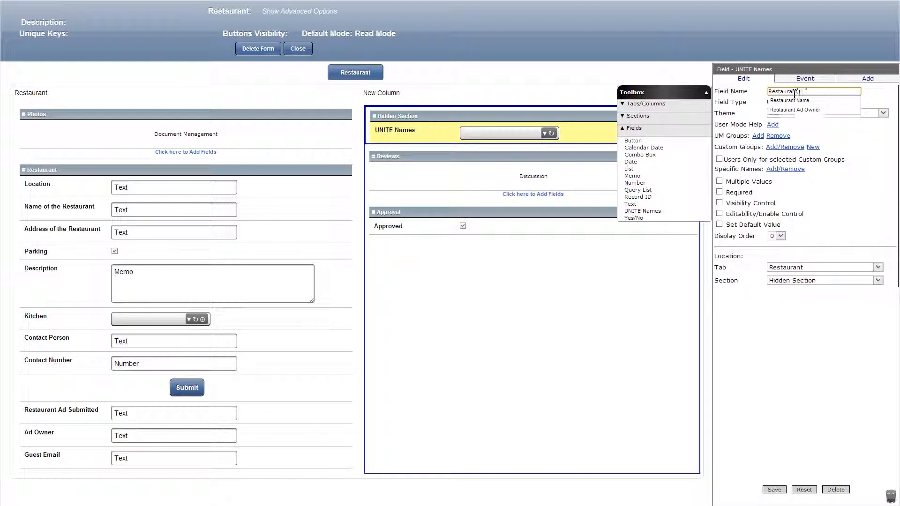
pyautogui.write('ner')
# Assign the ad owner's contact as the specific name of the Restaurant Ad Owner field and save the field.
pyautogui.click(784, 170)
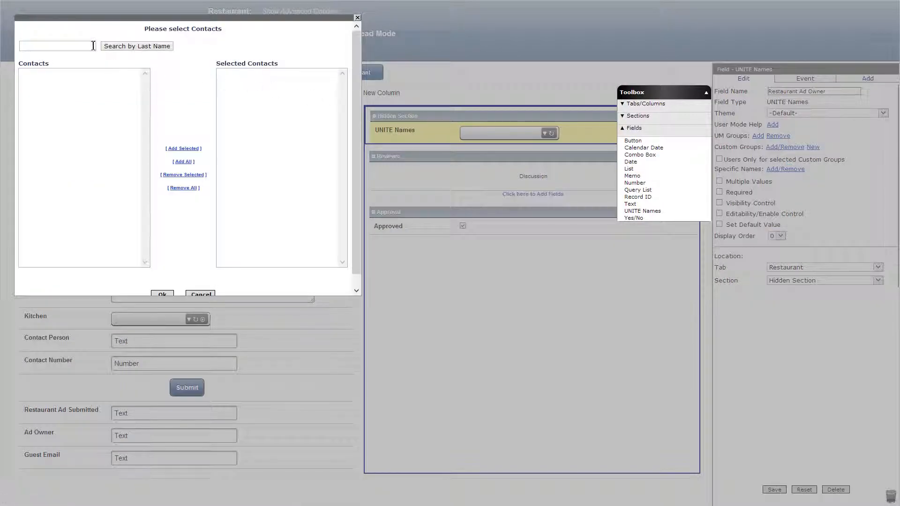
pyautogui.click(94, 46)
pyautogui.write('le')
pyautogui.click(124, 47)
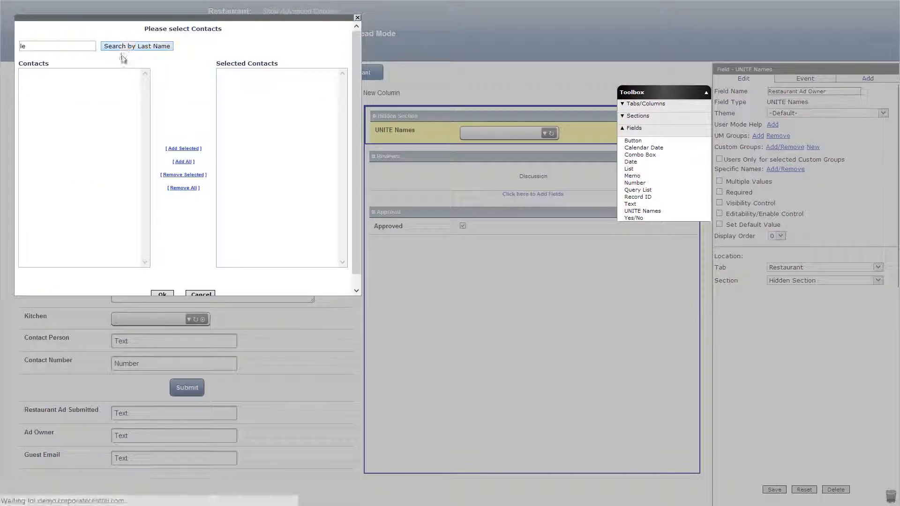
pyautogui.click(32, 113)
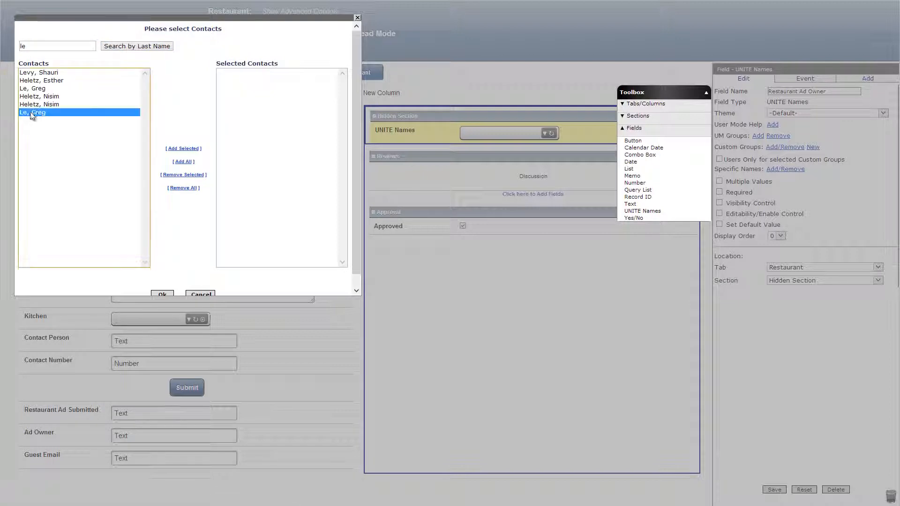
pyautogui.click(176, 149)
pyautogui.click(163, 294)
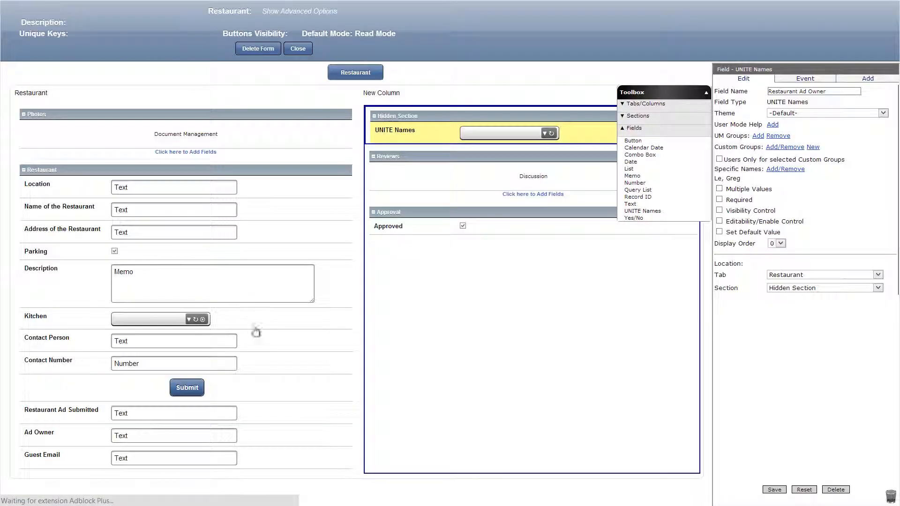
pyautogui.click(769, 490)
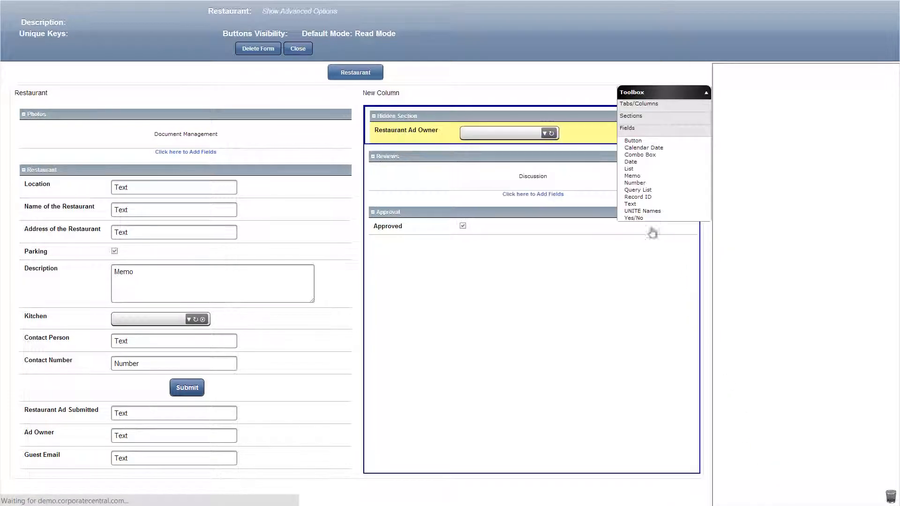
# Add a UNITE Names field named 'App Owner' below Restaurant Ad Owner, with the app owner's contact as its specific name, and save it.
pyautogui.moveTo(642, 210); pyautogui.dragTo(543, 148)
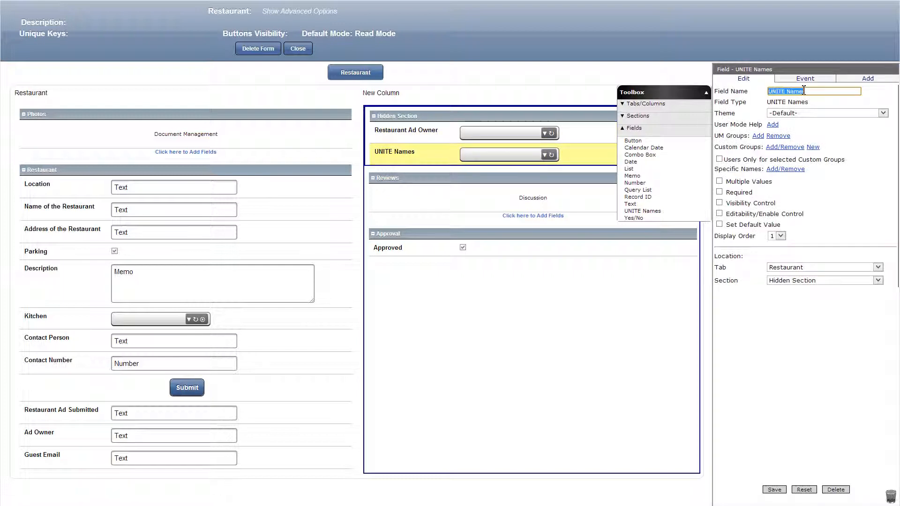
pyautogui.write('App Owne')
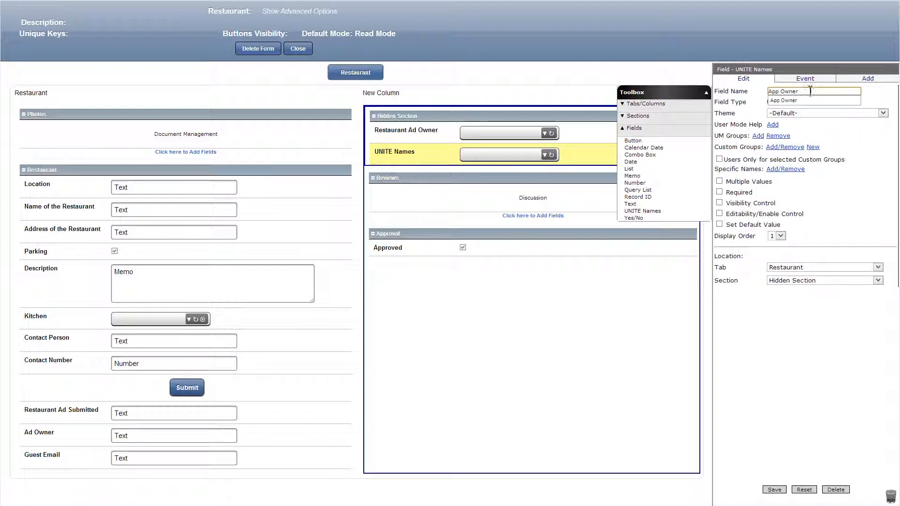
pyautogui.write('r')
pyautogui.click(781, 168)
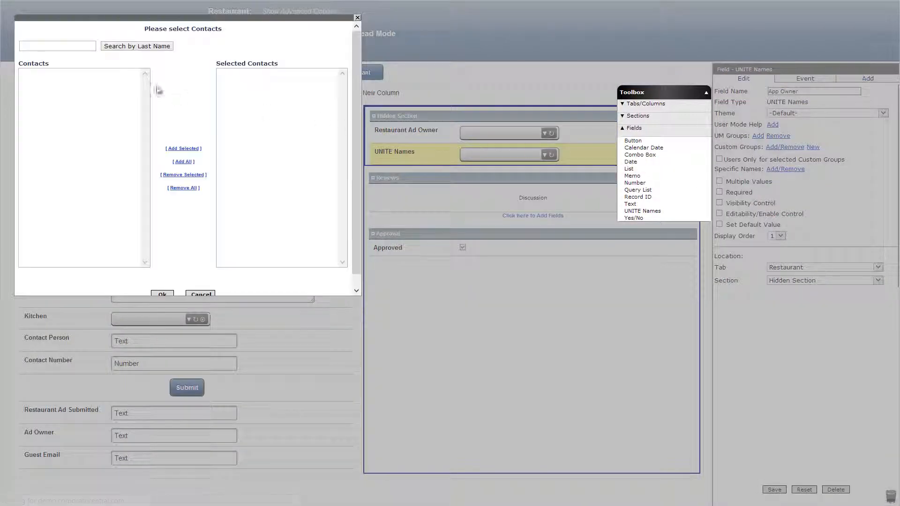
pyautogui.write('summers')
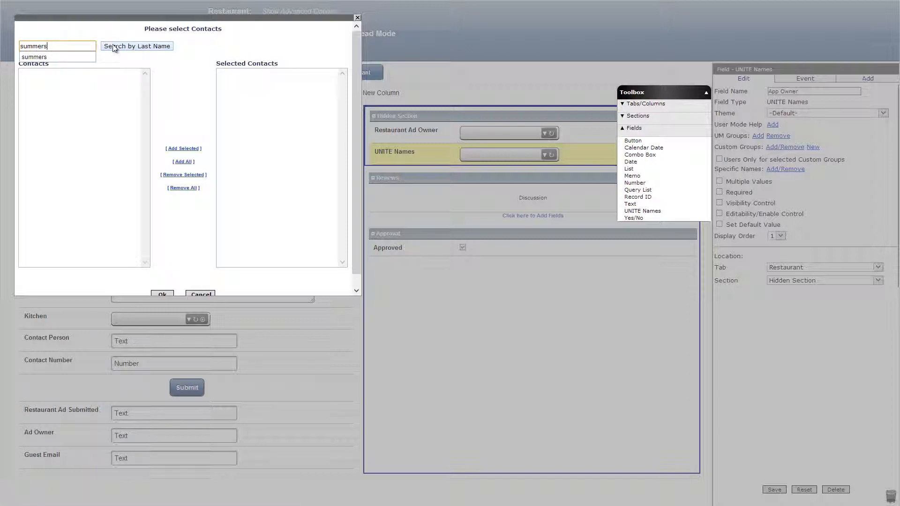
pyautogui.click(115, 47)
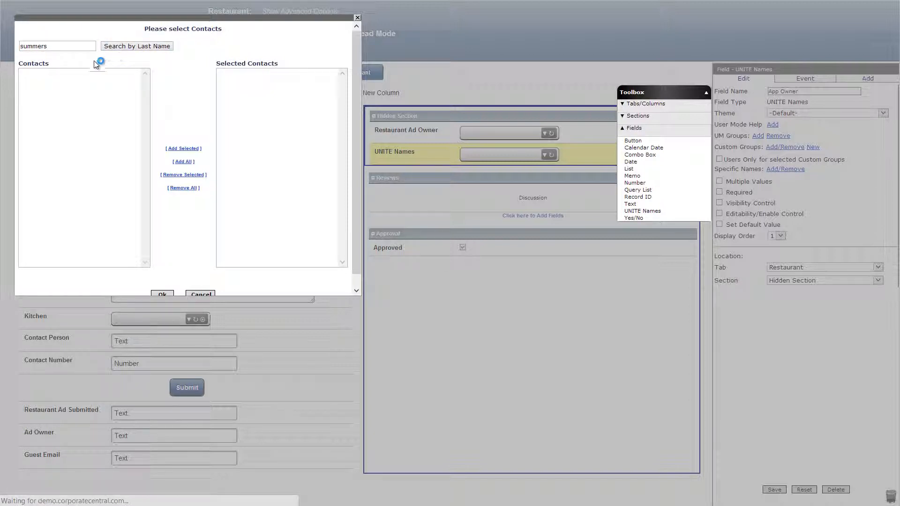
pyautogui.click(180, 149)
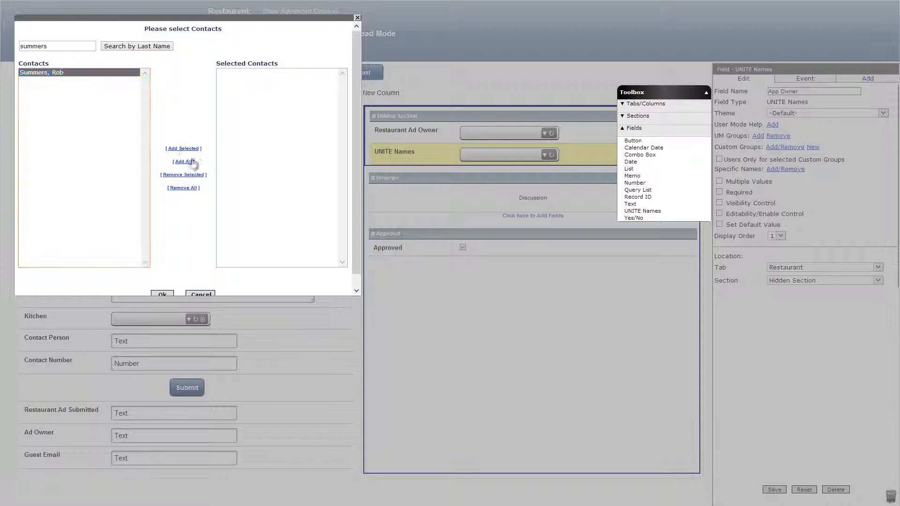
pyautogui.click(164, 295)
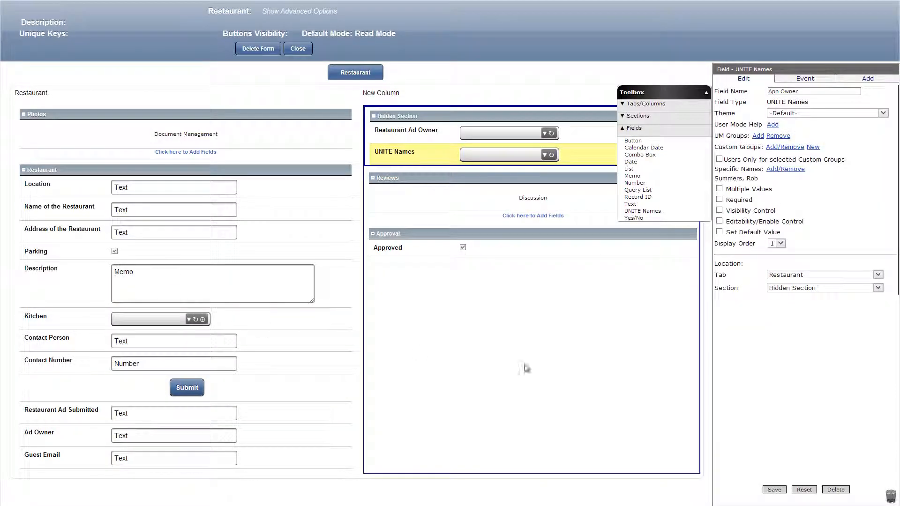
pyautogui.click(776, 490)
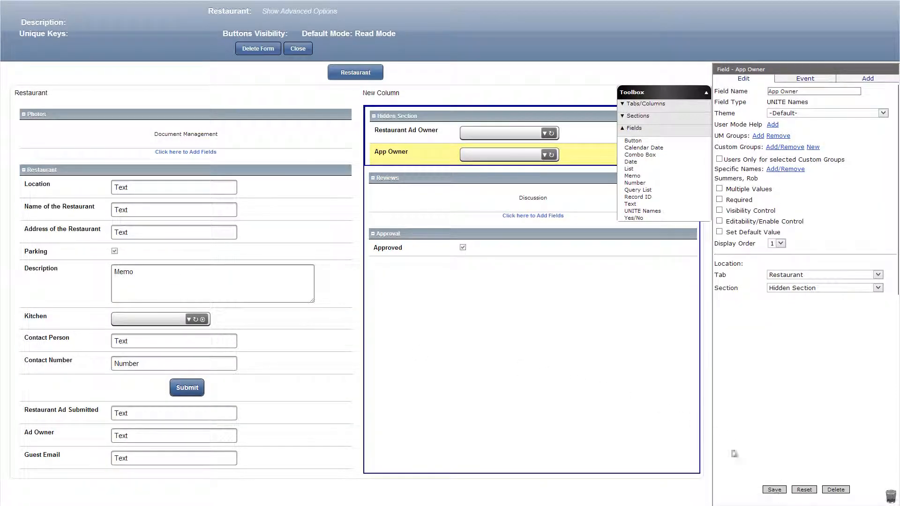
# Enable visibility control for the Approval section with the formula checkGroup([App Owner]) and save the section.
pyautogui.click(552, 234)
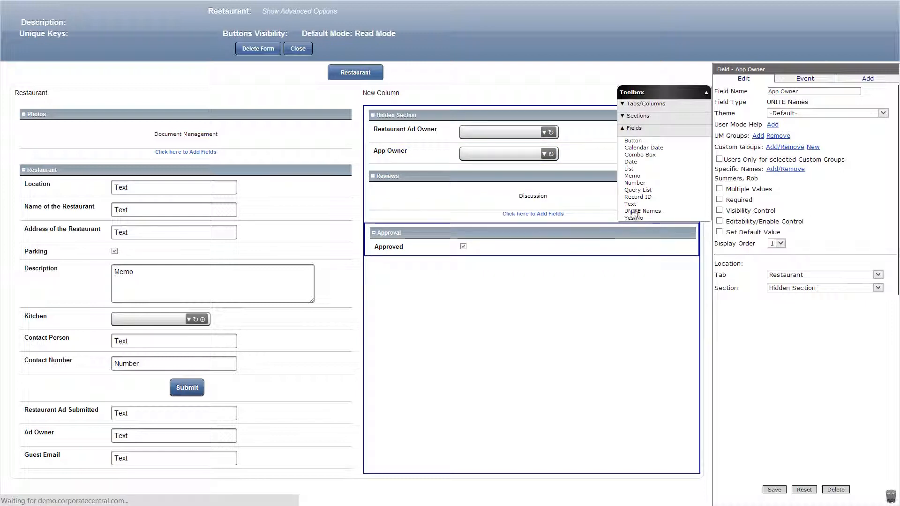
pyautogui.click(719, 165)
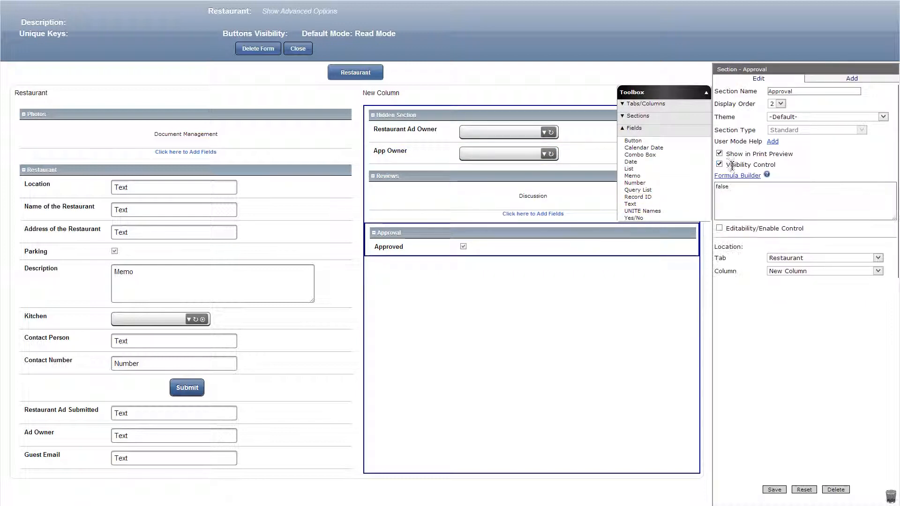
pyautogui.click(737, 175)
pyautogui.doubleClick(153, 55)
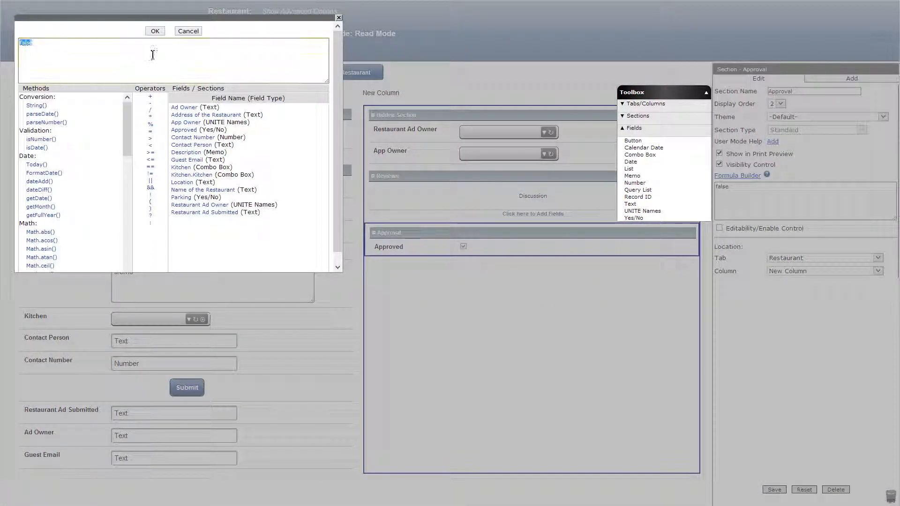
pyautogui.press('BackSpace')
pyautogui.moveTo(125, 132); pyautogui.dragTo(125, 220)
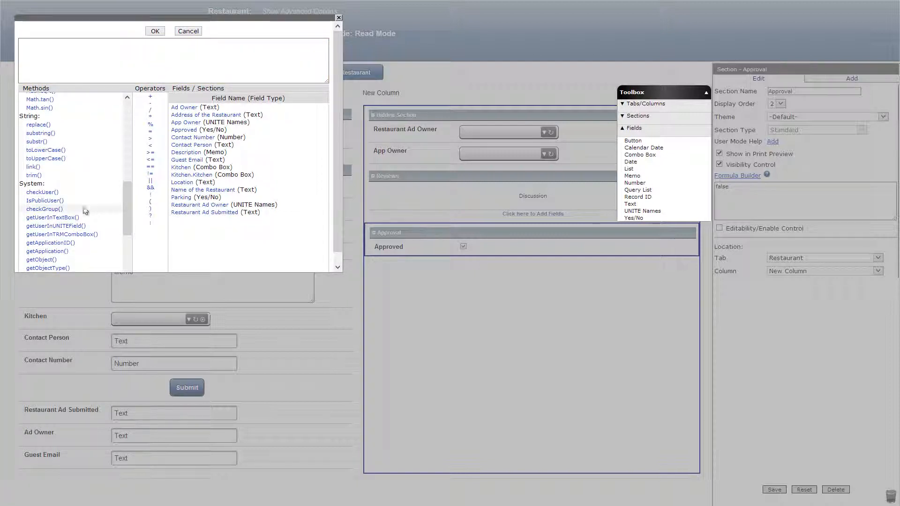
pyautogui.click(63, 209)
pyautogui.click(184, 122)
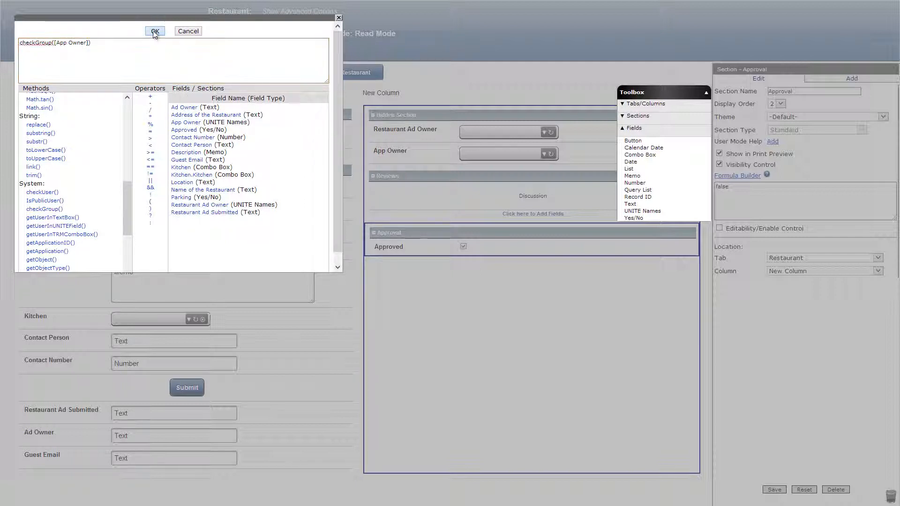
pyautogui.click(155, 31)
pyautogui.click(775, 489)
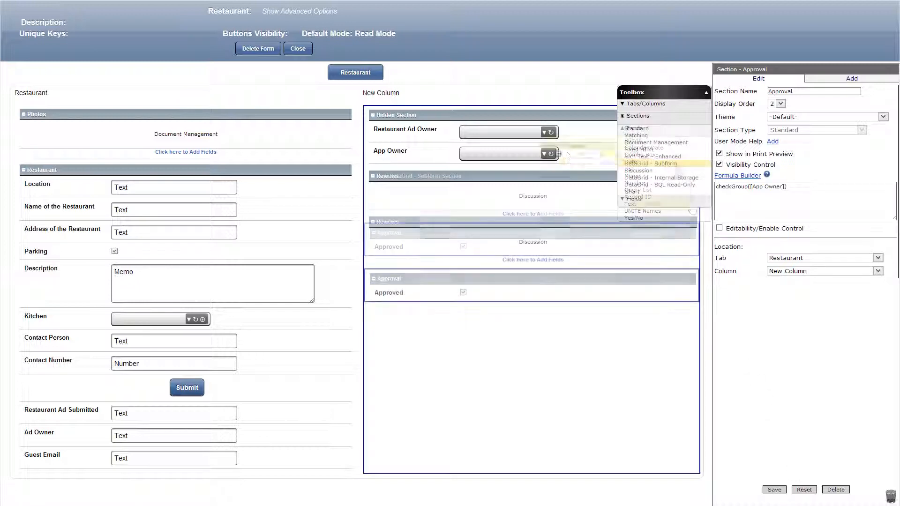
# Place a DataGrid - Subform section named 'Reservation' in the New Column, with the visibility formula getLogonUserEmail()!=[Ad Owner].
pyautogui.moveTo(562, 132); pyautogui.dragTo(511, 115)
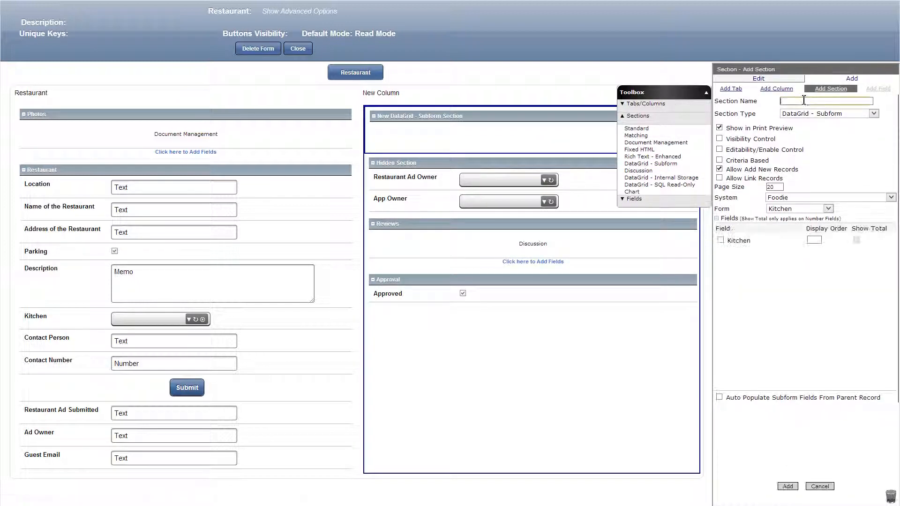
pyautogui.click(719, 139)
pyautogui.click(735, 150)
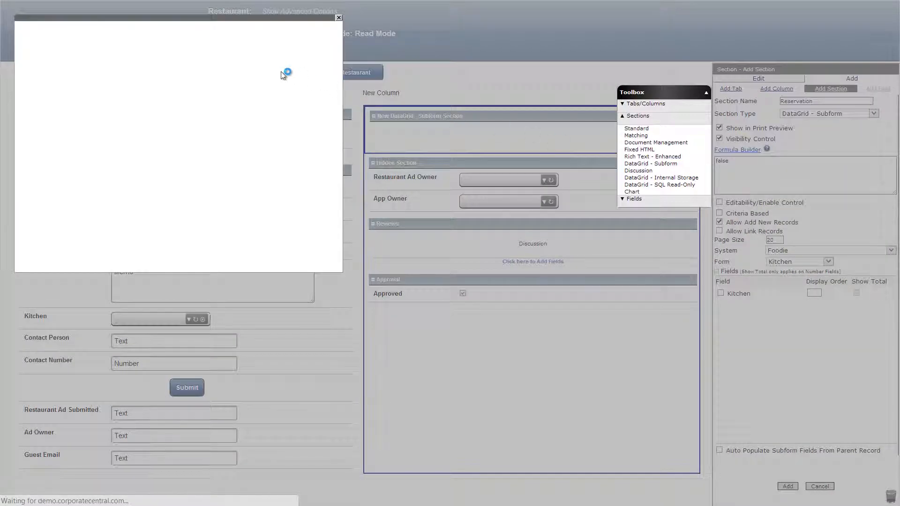
pyautogui.click(175, 107)
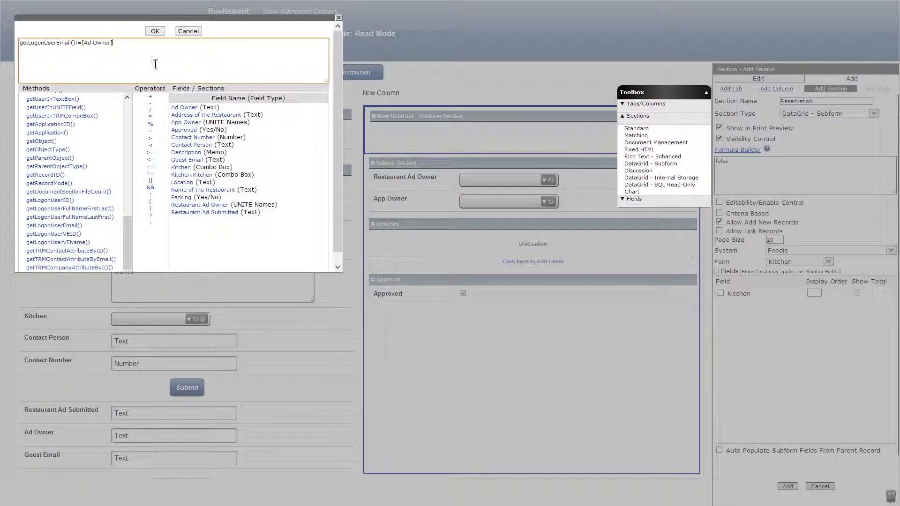
pyautogui.click(155, 32)
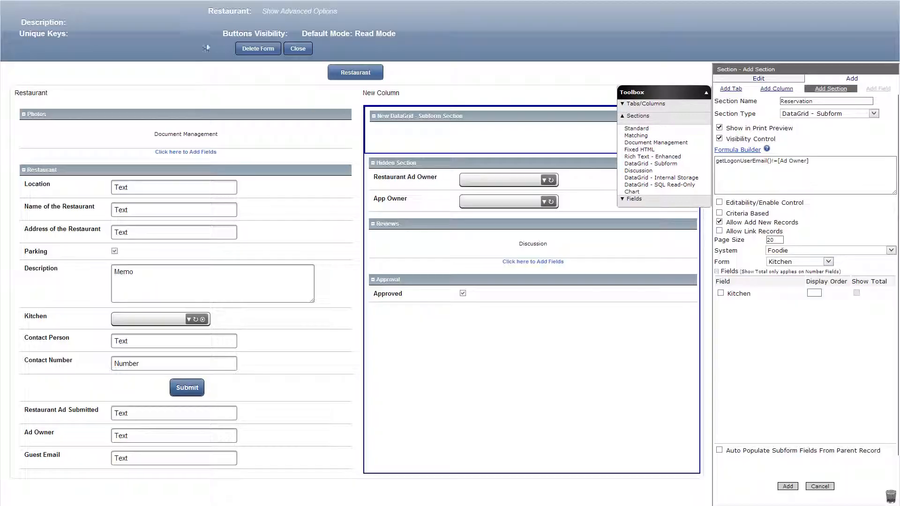
# Make the new subform section criteria based and set its source form to Reservation.
pyautogui.click(719, 214)
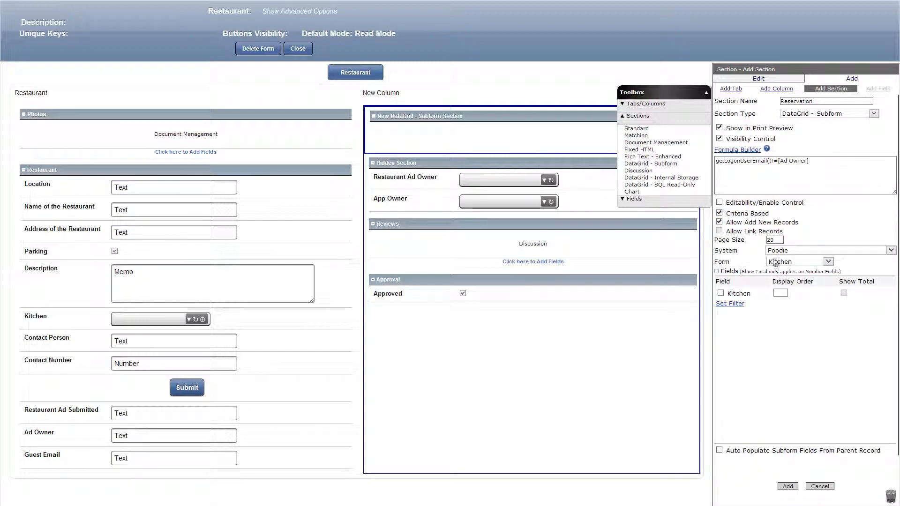
pyautogui.click(802, 262)
pyautogui.click(802, 278)
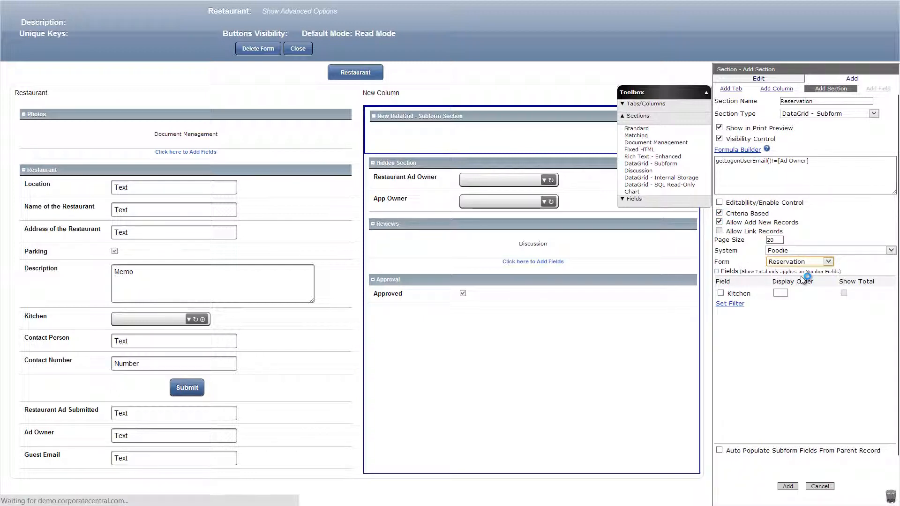
# Filter the subform by Ad Owner's Email = Ad Owner and Guest Email = Guest Email, and include Guest Name with display order 3.
pyautogui.click(743, 305)
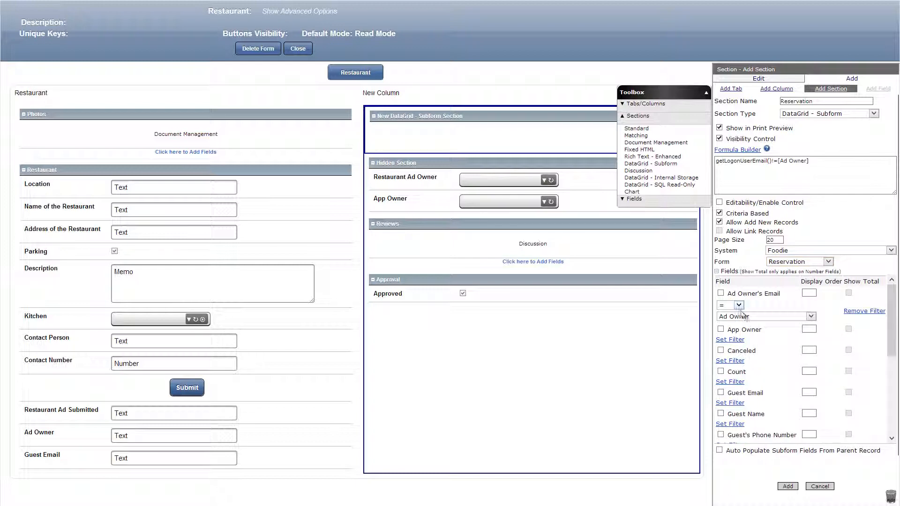
pyautogui.click(739, 404)
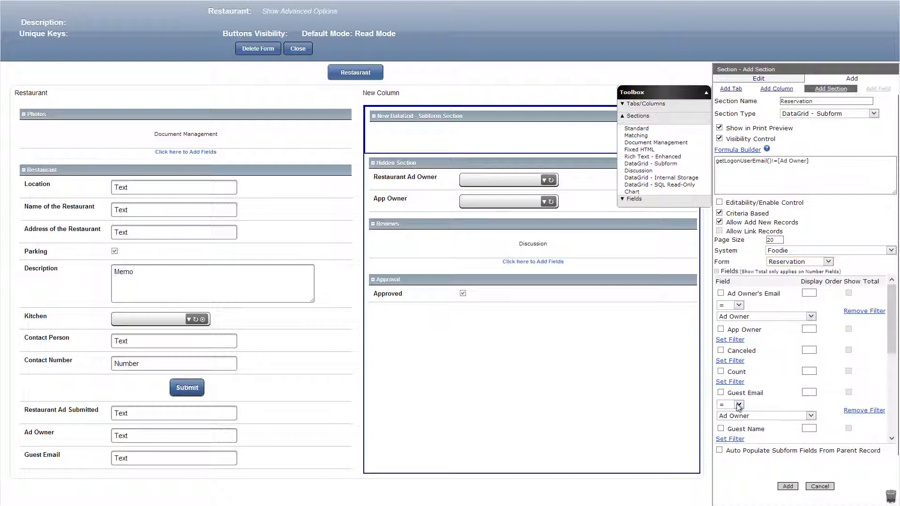
pyautogui.click(752, 416)
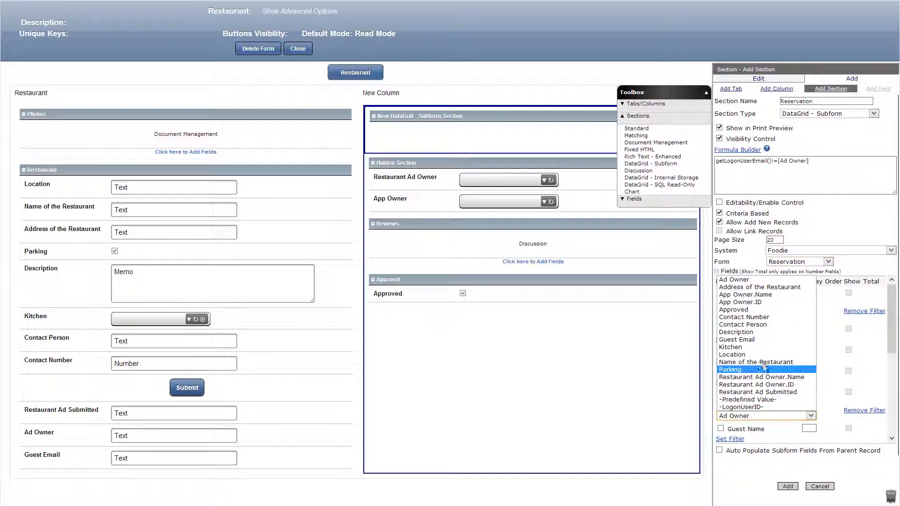
pyautogui.click(763, 340)
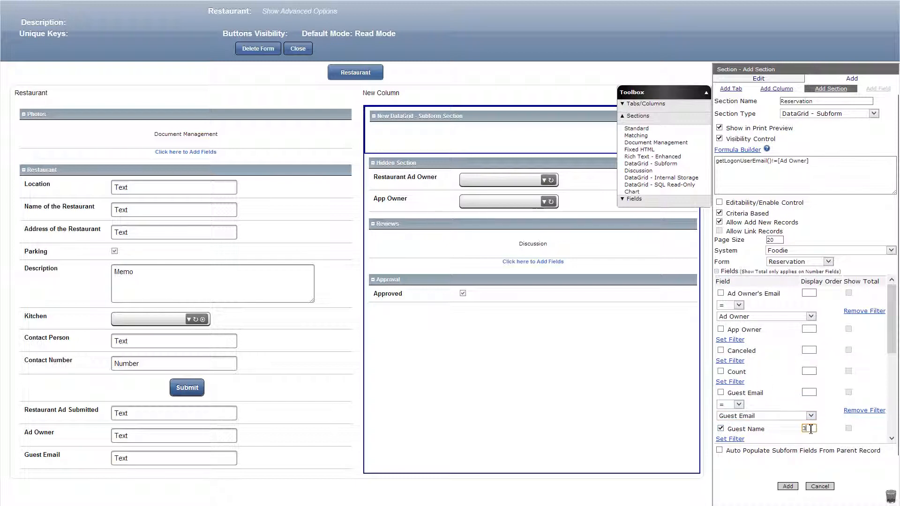
pyautogui.scroll(-2, 824, 432)
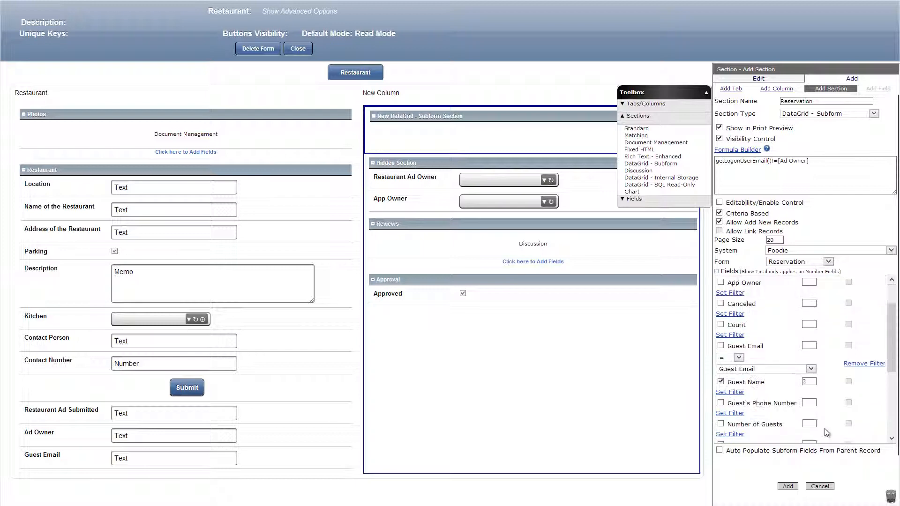
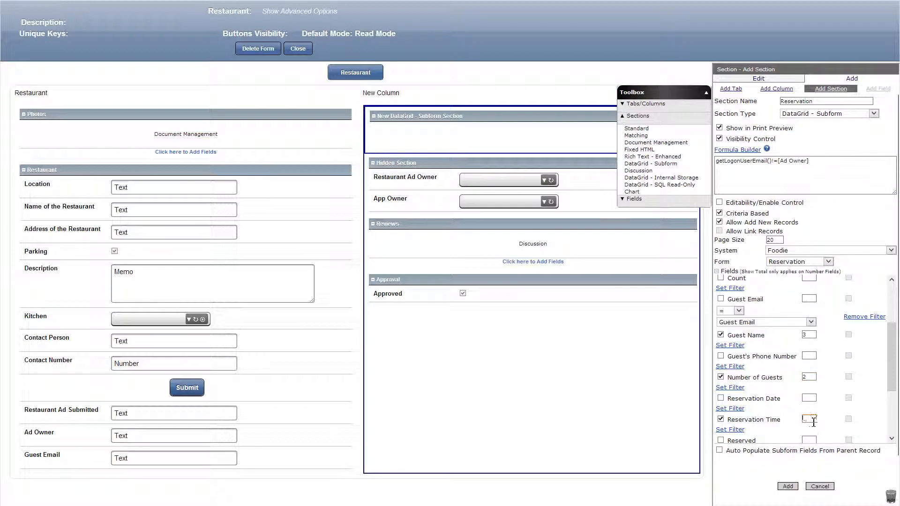
# Include Number of Guests with display order 2 and Reservation Time in the subform, and add the Reservation section.
pyautogui.click(788, 486)
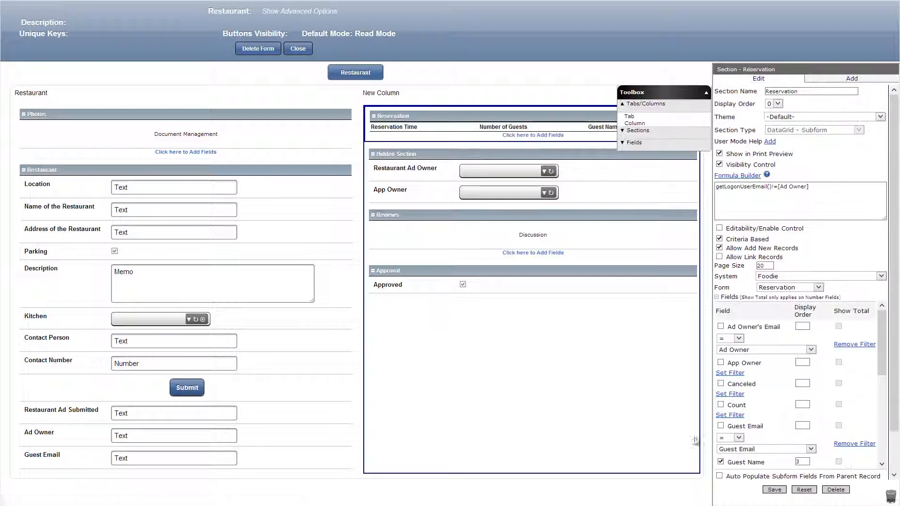
# Start an OnChanged event on the Approved field with the action Save & Email, addressed to [Ad Owner].
pyautogui.click(539, 291)
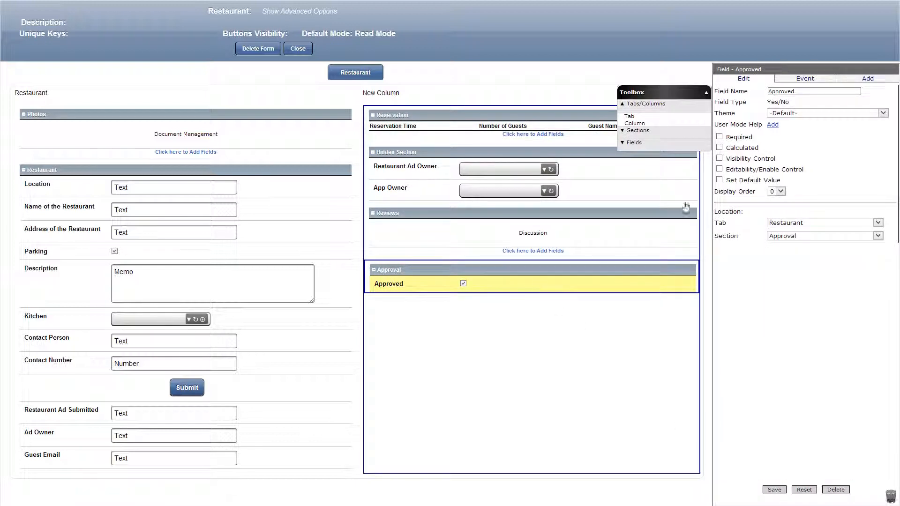
pyautogui.click(808, 80)
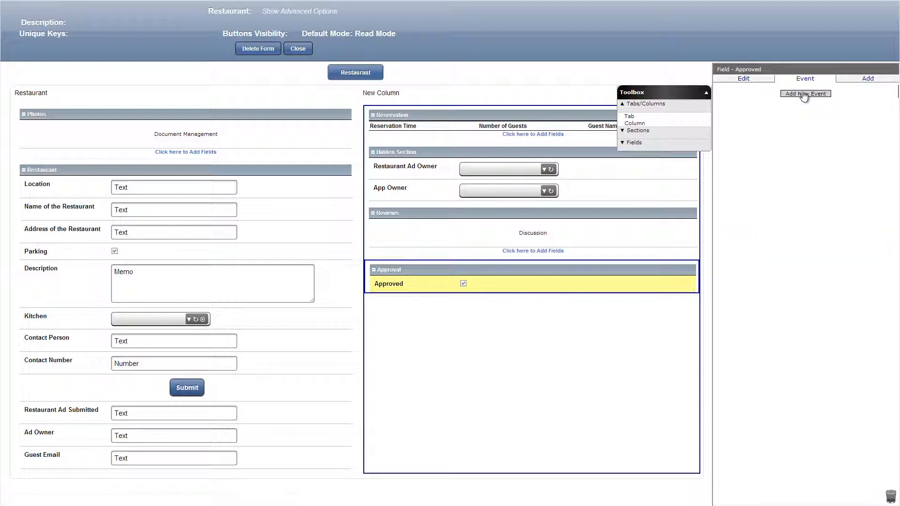
pyautogui.click(803, 92)
pyautogui.click(760, 162)
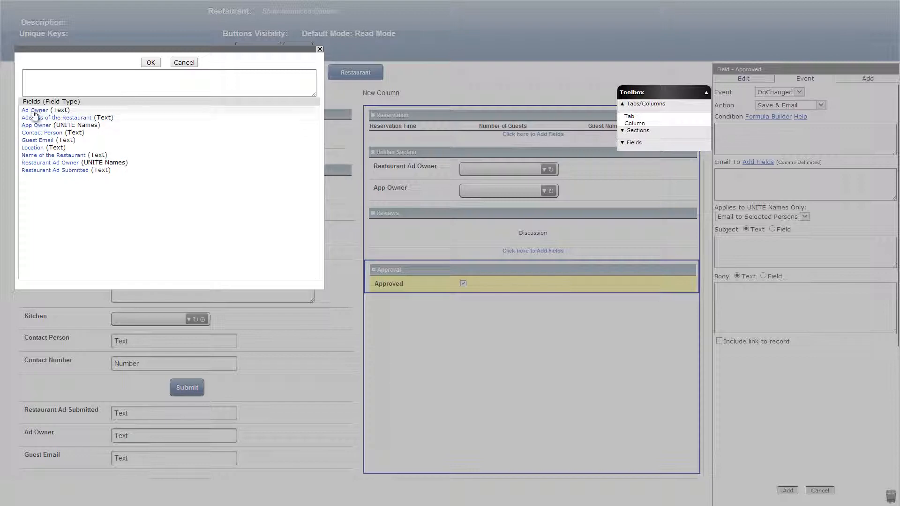
pyautogui.click(35, 110)
pyautogui.click(150, 62)
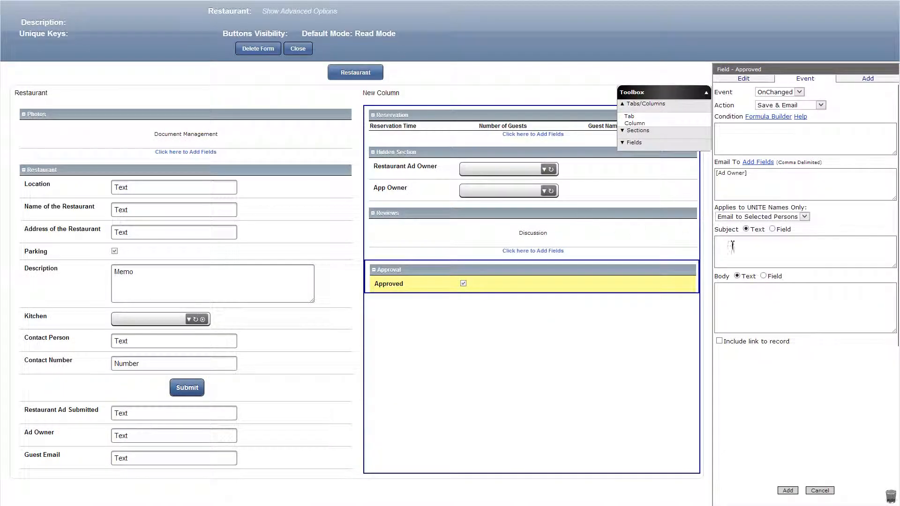
# Set the email subject 'Your restaurant ad has been approved' and body 'Thanks for your submission!', and add the event.
pyautogui.click(776, 250)
pyautogui.write('Your restaurant ad has been approved')
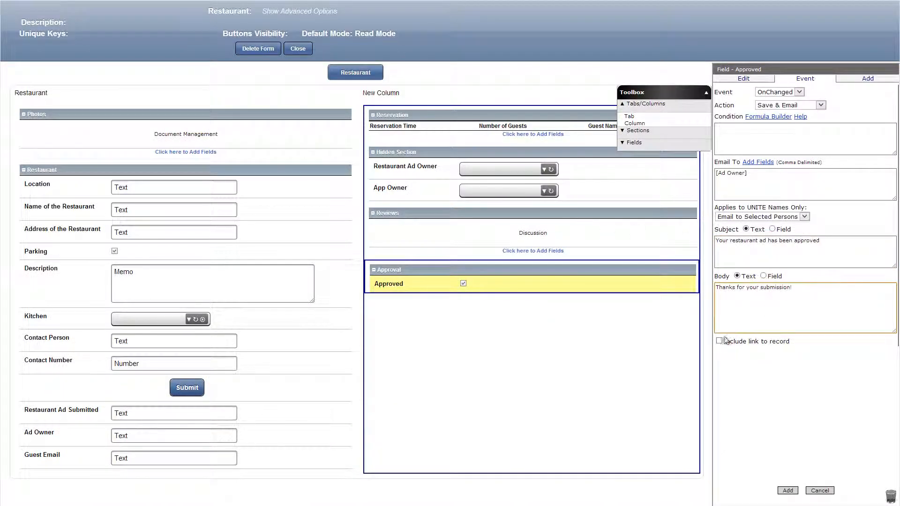
pyautogui.click(790, 491)
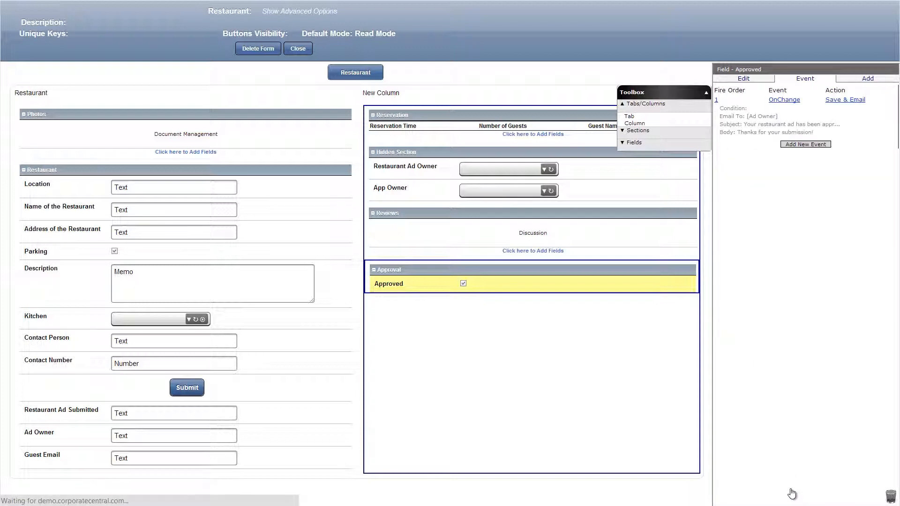
# Close the Restaurant form and start a new regular view named 'Reservations' based on the Reservation form.
pyautogui.click(298, 48)
pyautogui.click(449, 33)
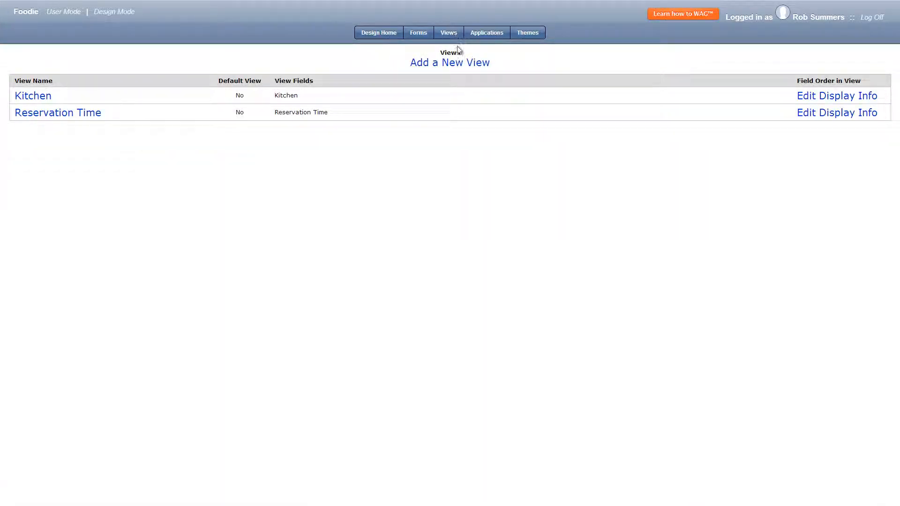
pyautogui.click(448, 62)
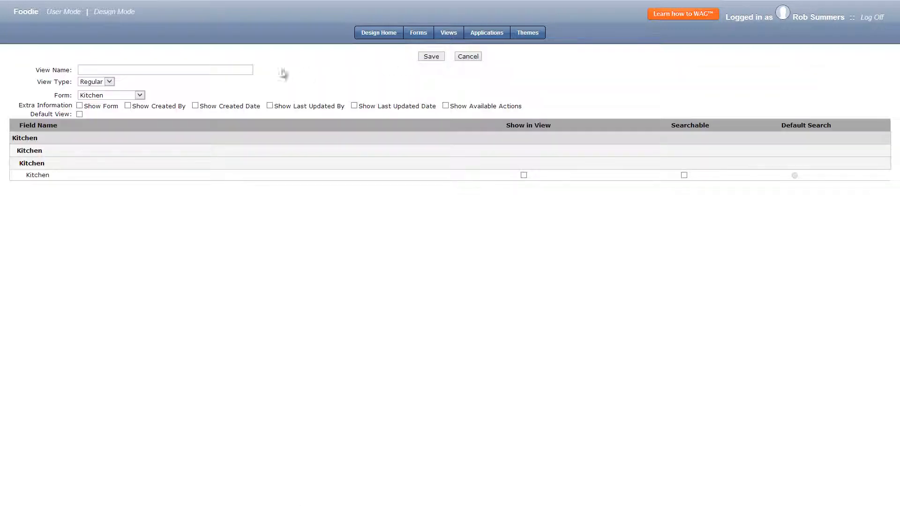
pyautogui.click(134, 96)
pyautogui.click(116, 112)
pyautogui.click(126, 70)
pyautogui.write('Reservations')
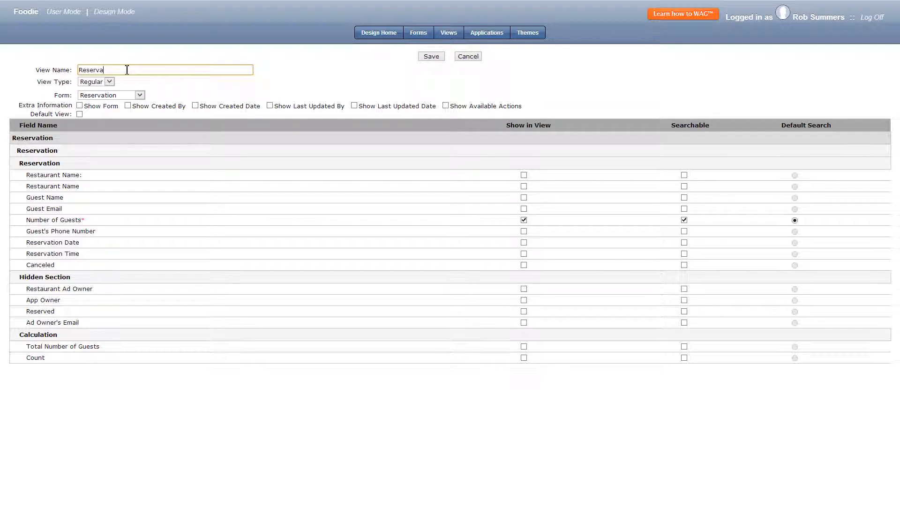
# Show Restaurant Name, all guest and reservation details, Canceled and Ad Owner's Email as searchable, with Guest Name as default search, and save.
pyautogui.click(683, 187)
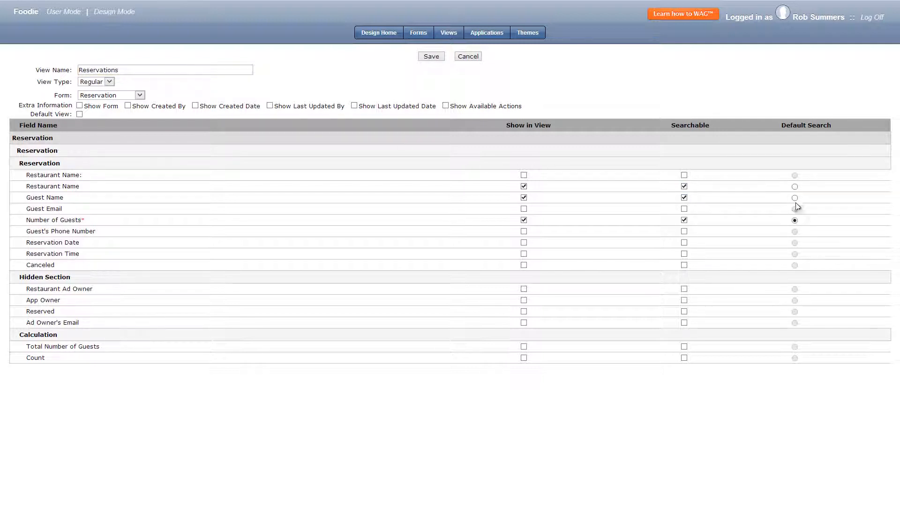
pyautogui.click(794, 198)
pyautogui.click(684, 265)
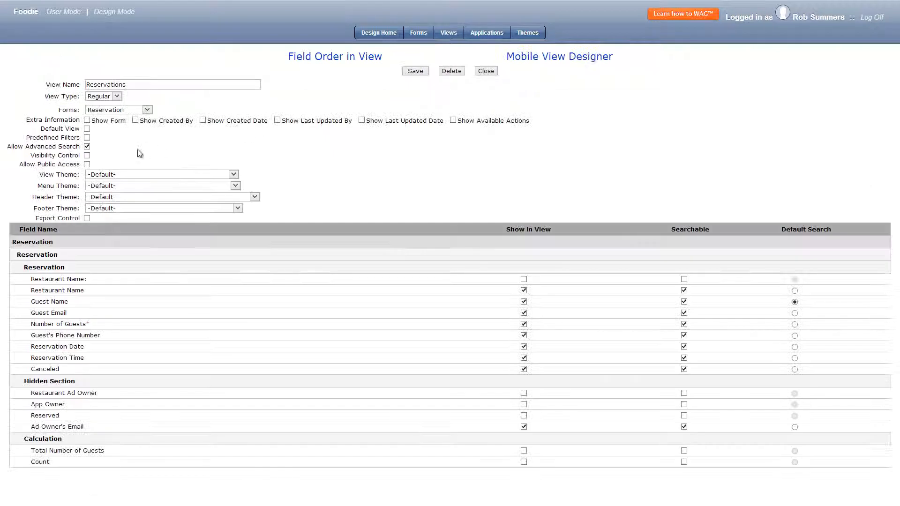
# Enable predefined filters on the Reservations view and set the first group to Ad Owner's Email =LogonUserEmail.
pyautogui.click(87, 147)
pyautogui.click(87, 138)
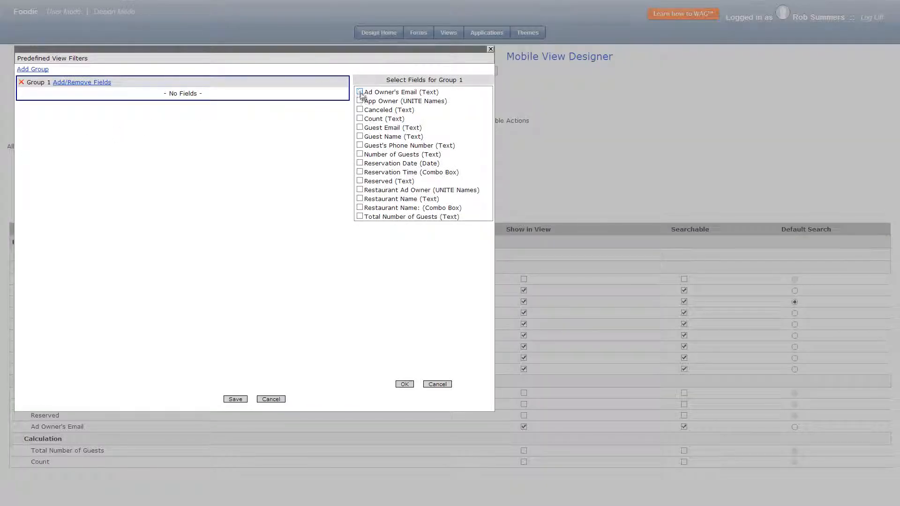
pyautogui.click(360, 91)
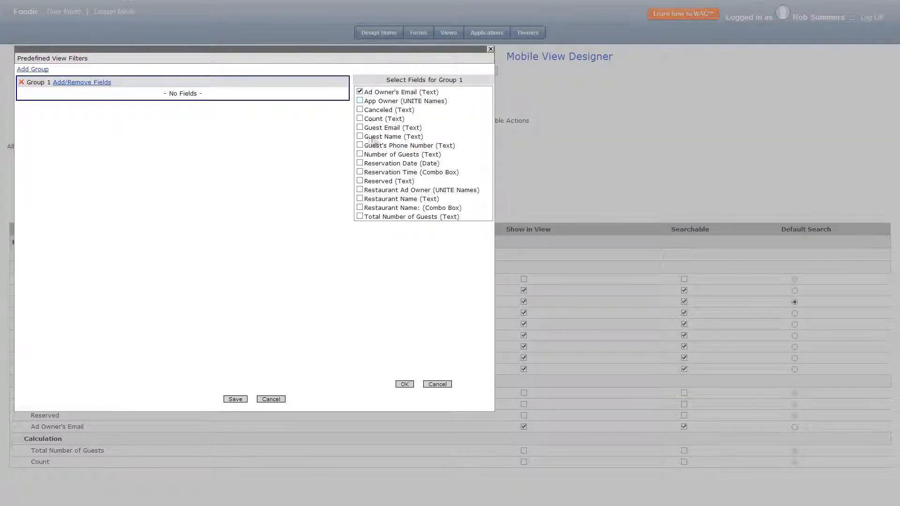
pyautogui.click(405, 384)
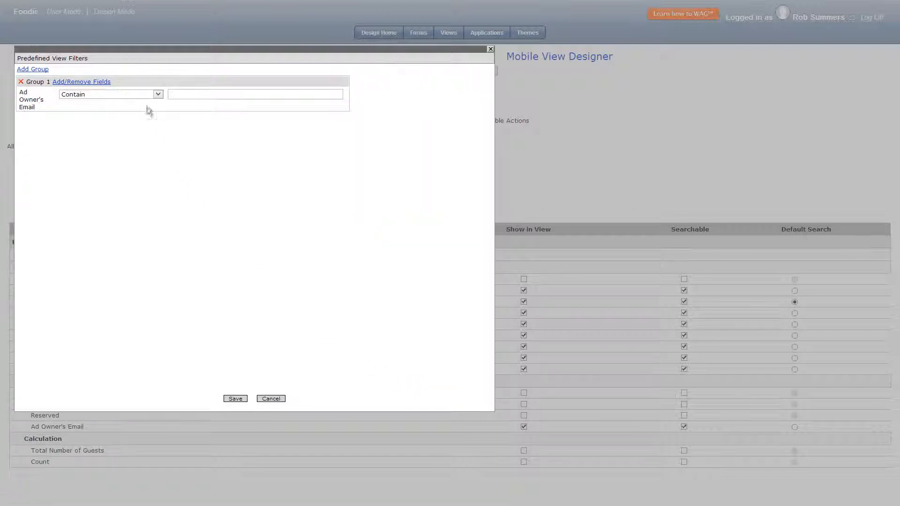
pyautogui.click(145, 94)
pyautogui.click(115, 161)
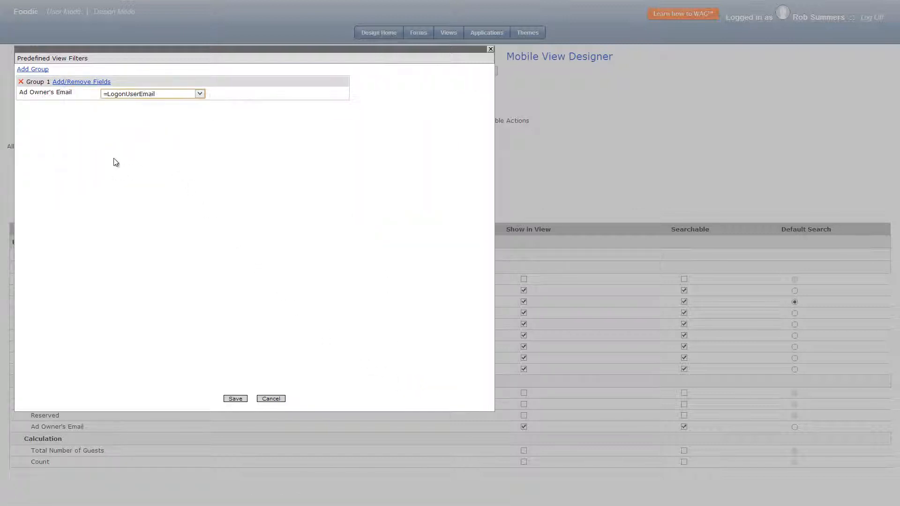
# Add a second filter group that matches App Owner with checkGroup().
pyautogui.click(41, 71)
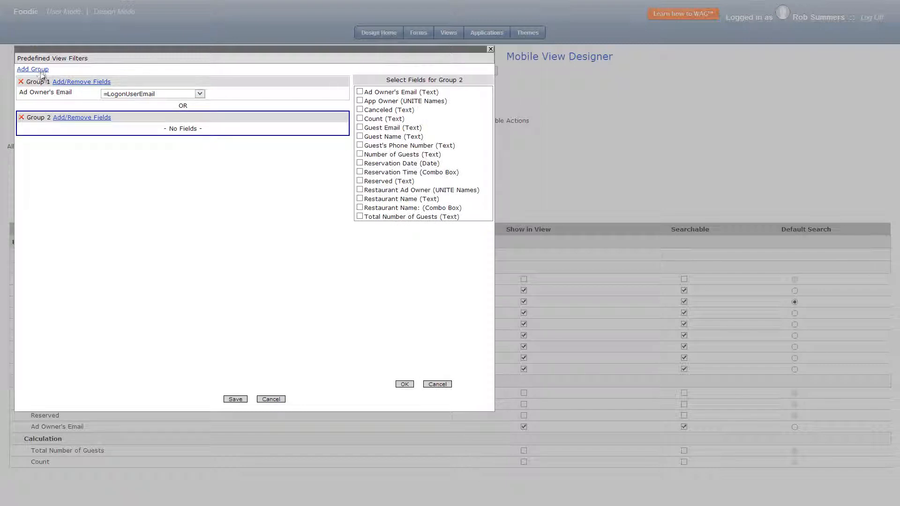
pyautogui.click(360, 101)
pyautogui.click(403, 383)
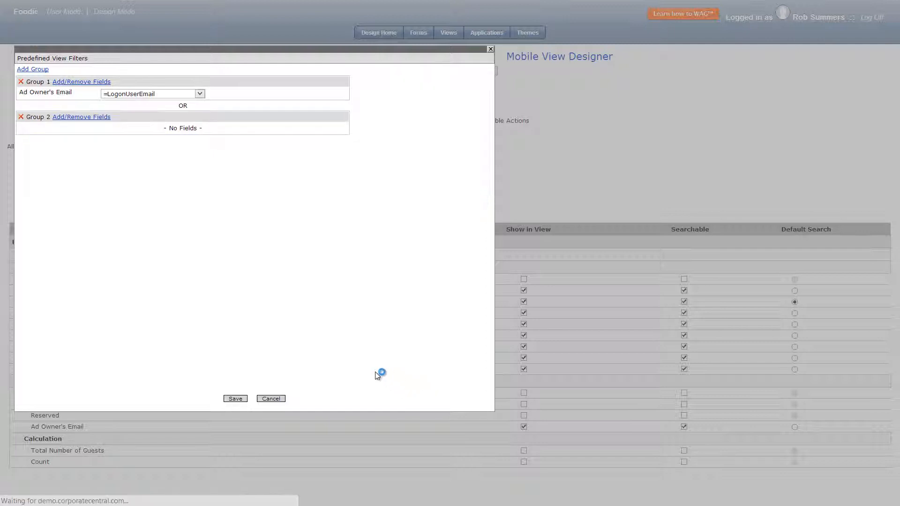
pyautogui.click(151, 151)
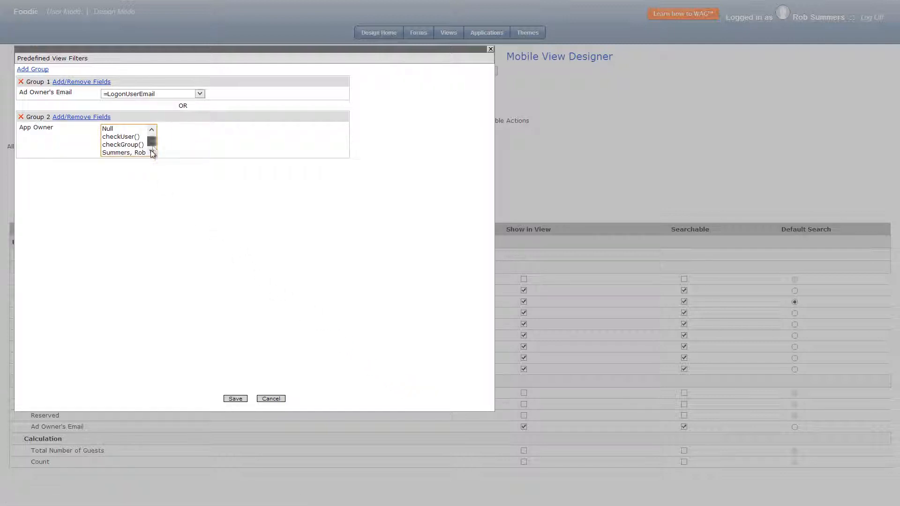
pyautogui.click(139, 145)
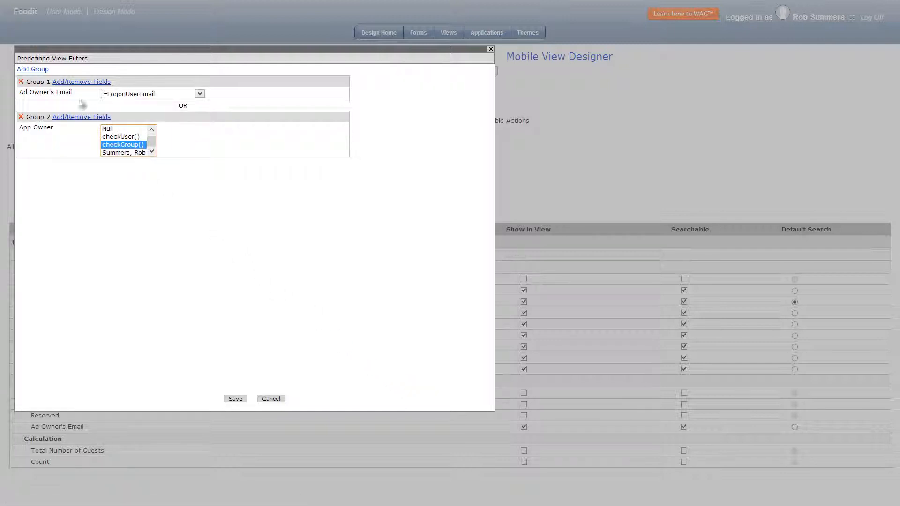
# Add a third filter group with Guest Name =LogonUserFullNameFirstLast, and save the filters and the Reservations view.
pyautogui.click(37, 69)
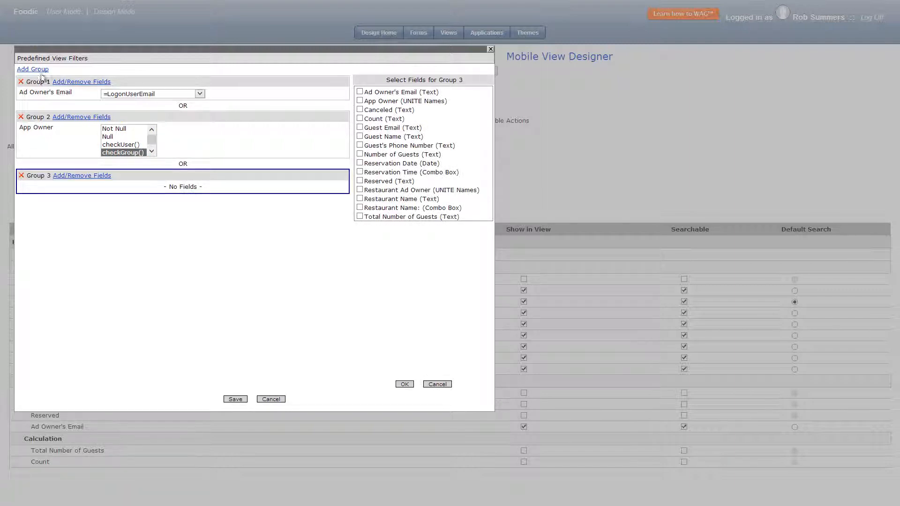
pyautogui.click(359, 136)
pyautogui.click(404, 385)
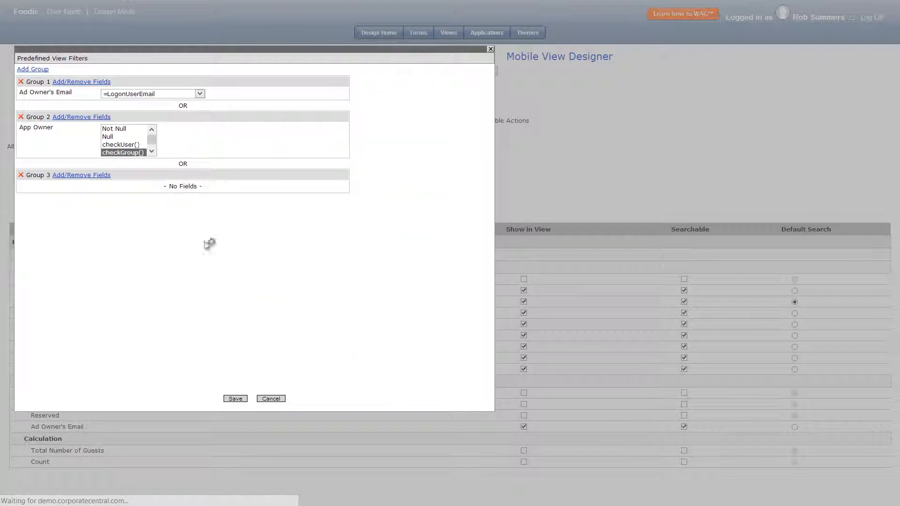
pyautogui.click(128, 188)
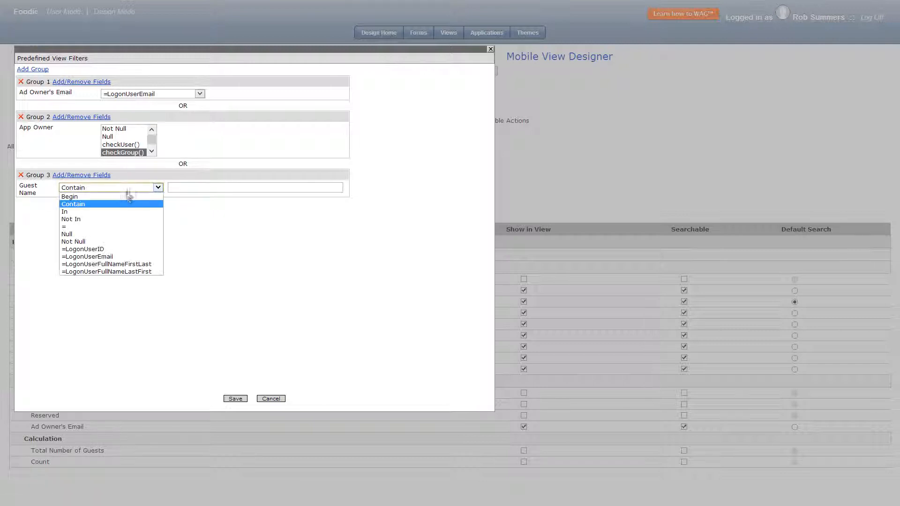
pyautogui.click(129, 264)
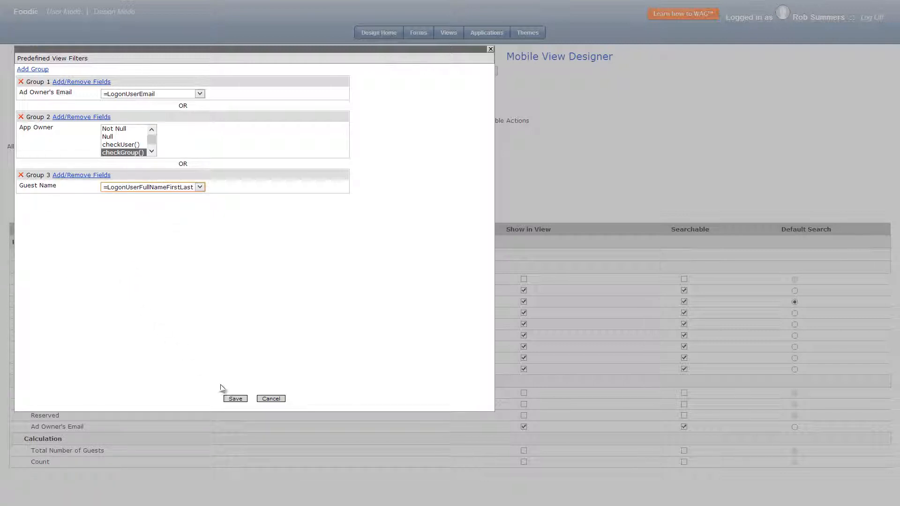
pyautogui.click(236, 398)
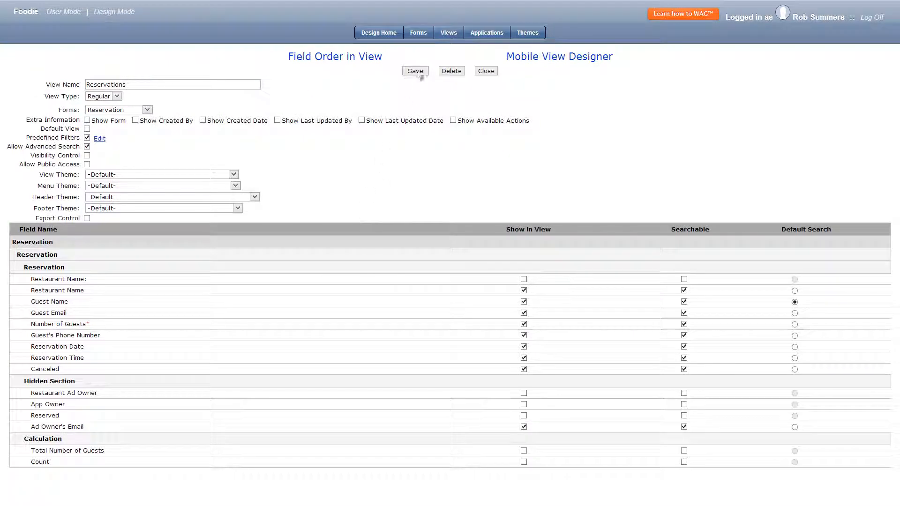
pyautogui.click(414, 71)
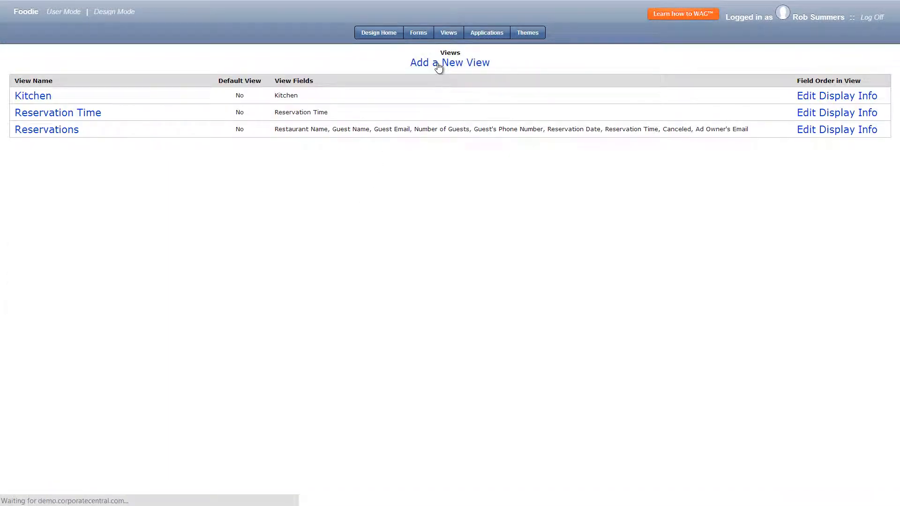
# Start a new regular view named 'Restaurants' based on the Restaurant form.
pyautogui.click(438, 66)
pyautogui.click(138, 96)
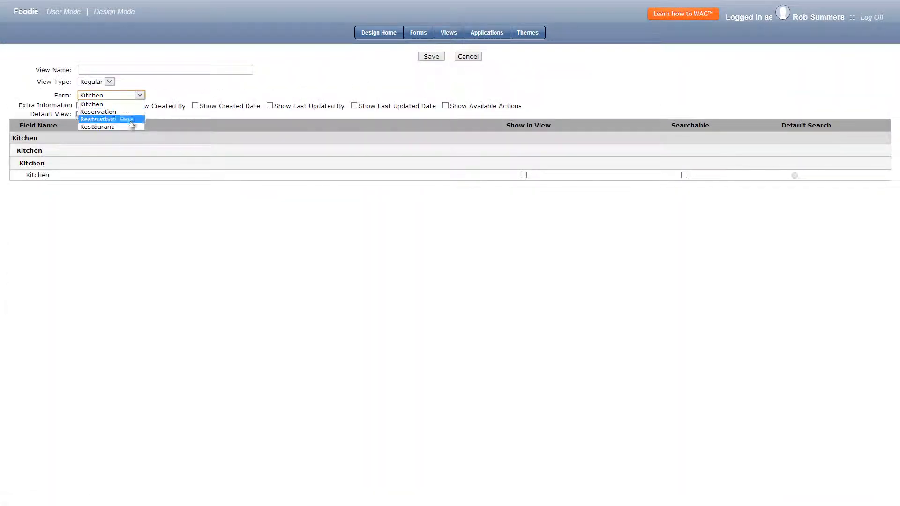
pyautogui.click(123, 126)
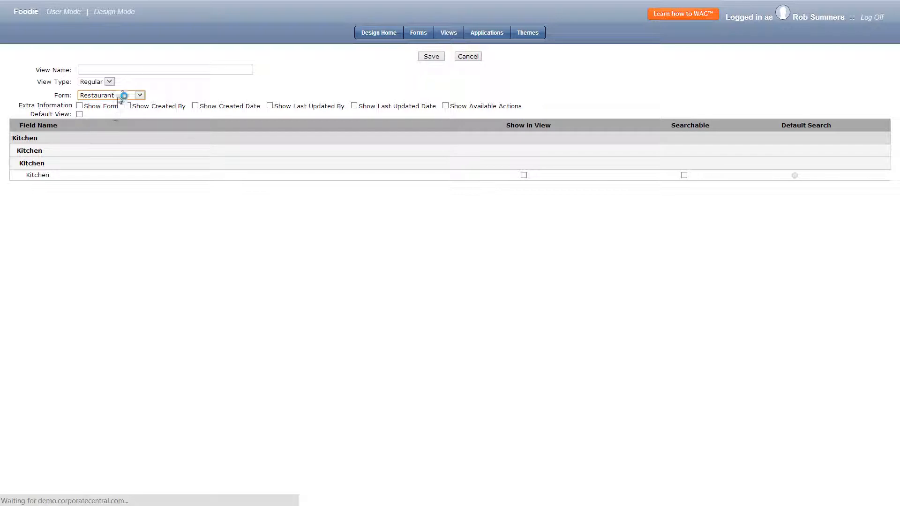
pyautogui.click(134, 70)
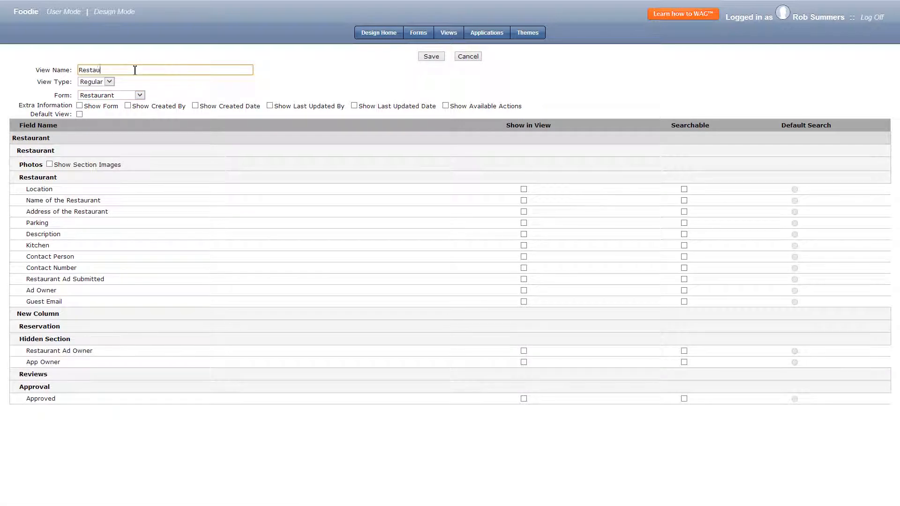
# Show the first 3 Photos images plus searchable Location (default search), restaurant name, address, Kitchen and Contact Person, and save the view.
pyautogui.click(50, 164)
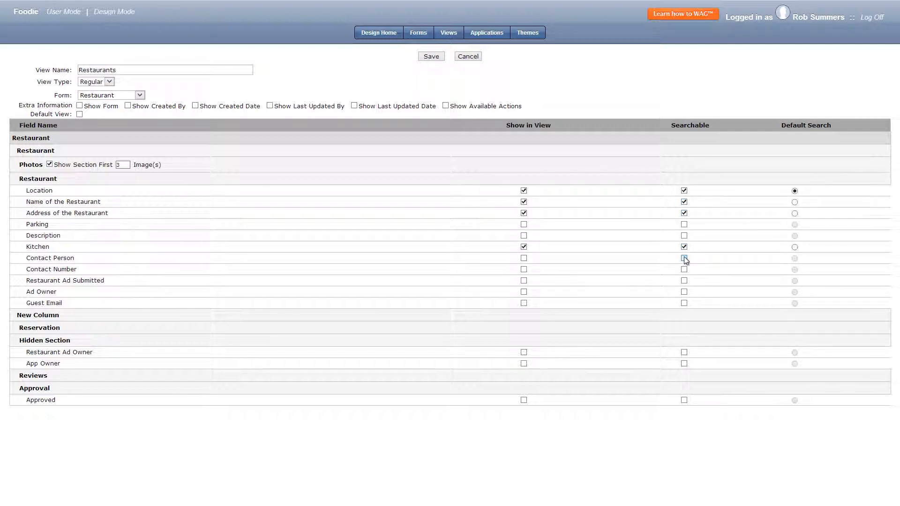
pyautogui.click(436, 57)
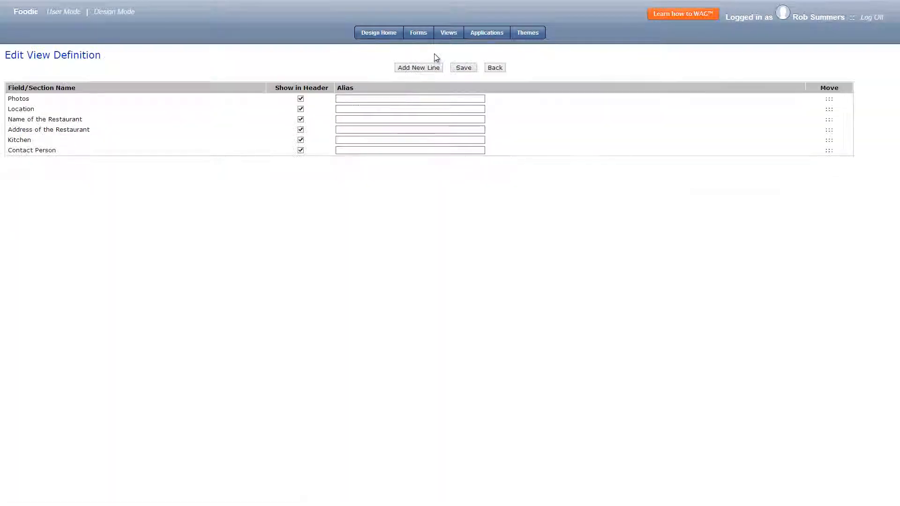
# Start a new regular view named 'App Owner View' based on the Restaurant form.
pyautogui.click(449, 35)
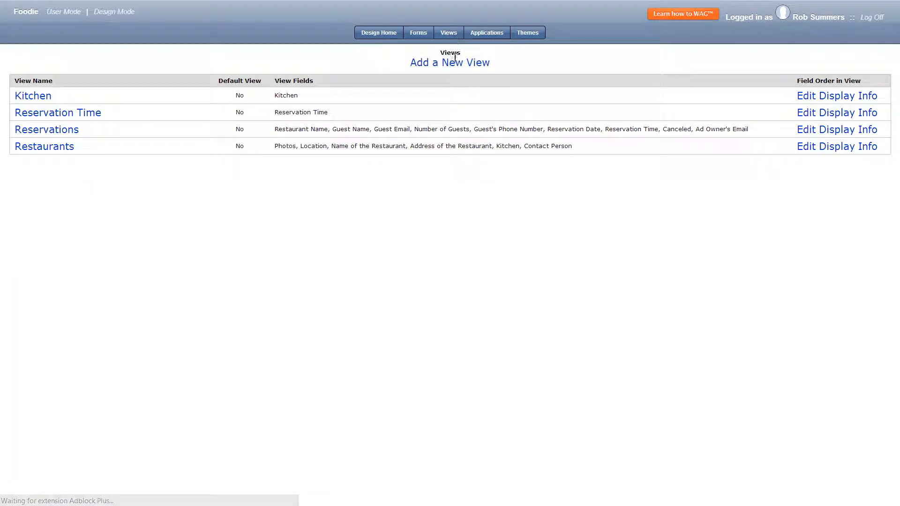
pyautogui.click(453, 64)
pyautogui.click(140, 96)
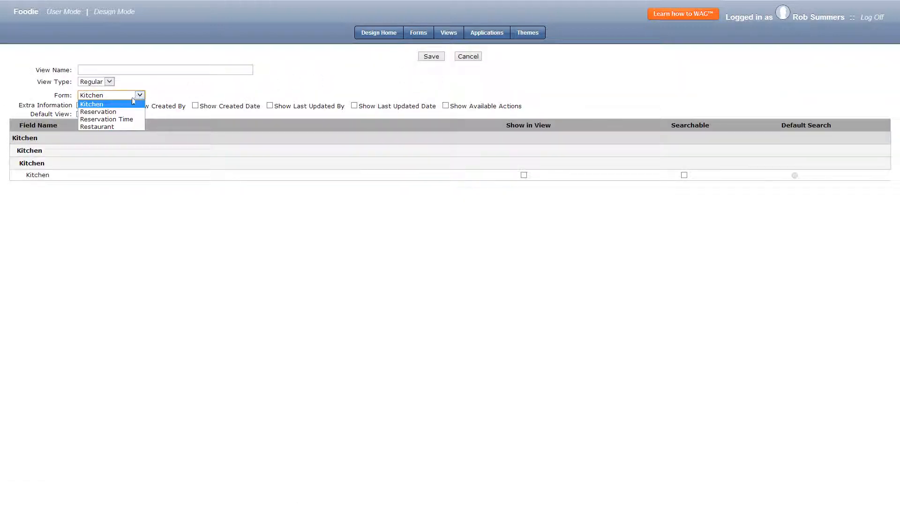
pyautogui.click(123, 125)
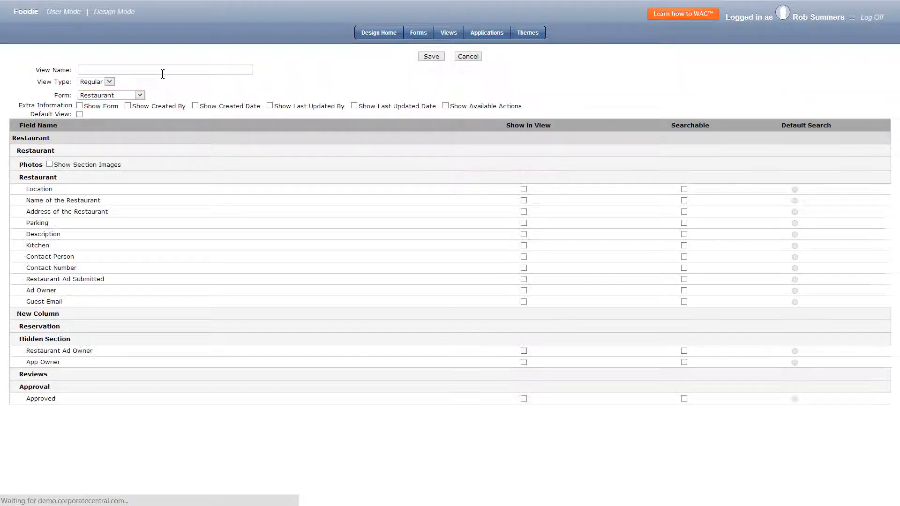
pyautogui.click(169, 70)
pyautogui.write('App Owner View')
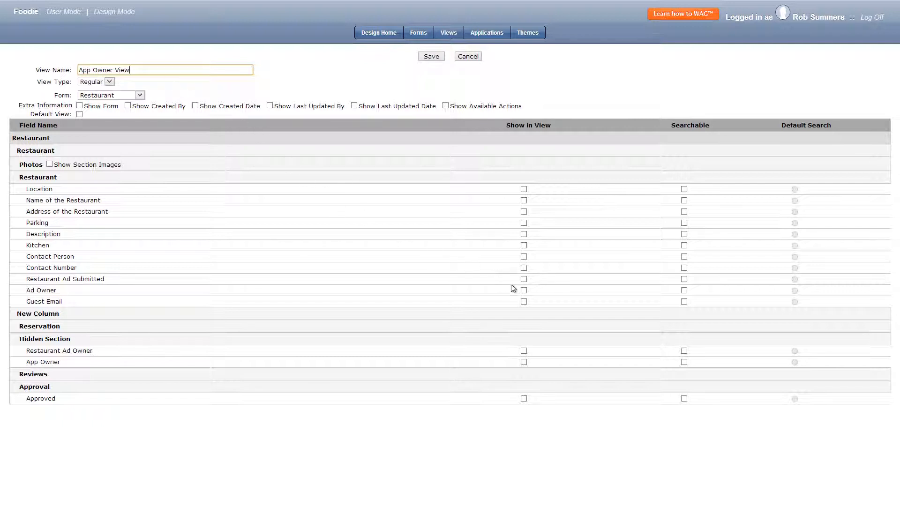
# Show Ad Owner and Approved in the view, with Approved searchable as the default search, and save the view.
pyautogui.click(523, 290)
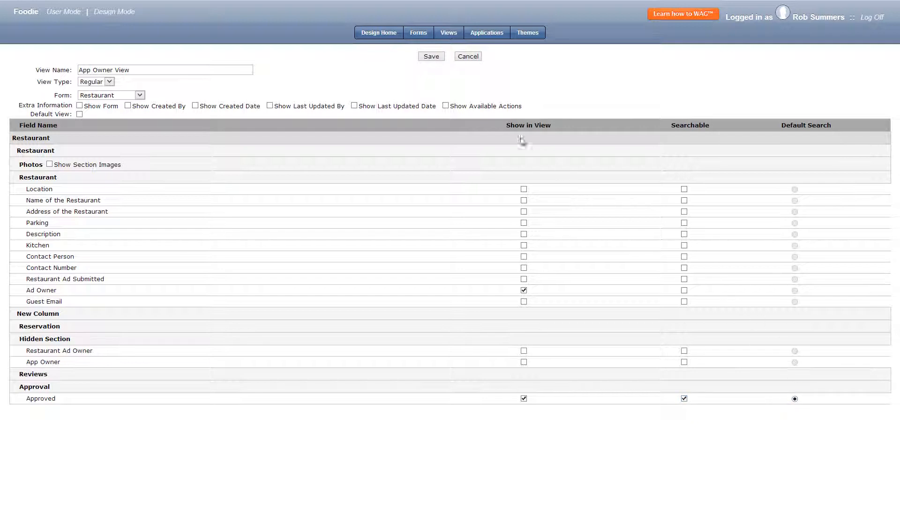
pyautogui.click(437, 57)
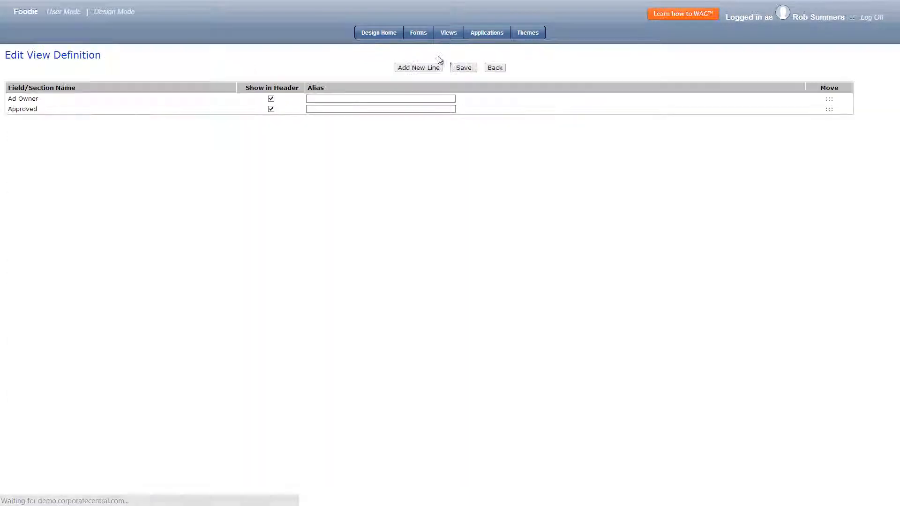
pyautogui.click(493, 68)
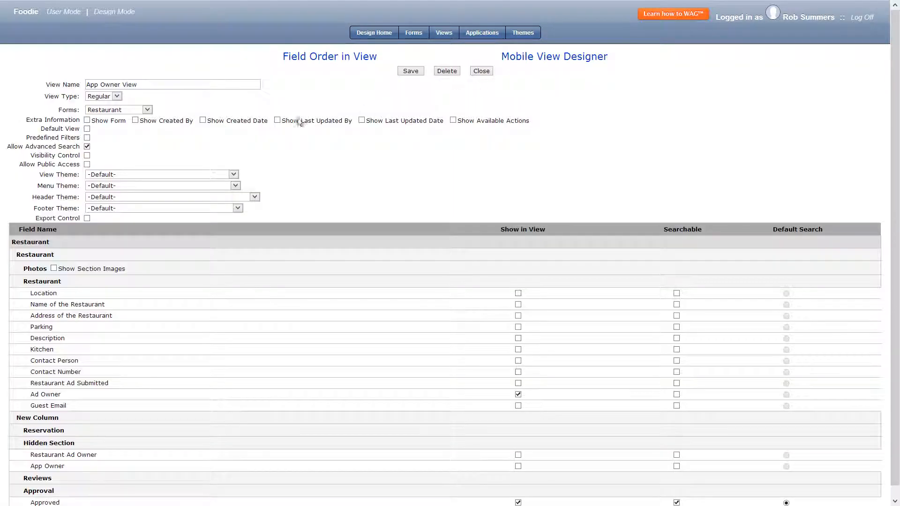
# Restrict App Owner View's visibility with a group that matches App Owner to checkGroup(), and save the view.
pyautogui.click(87, 155)
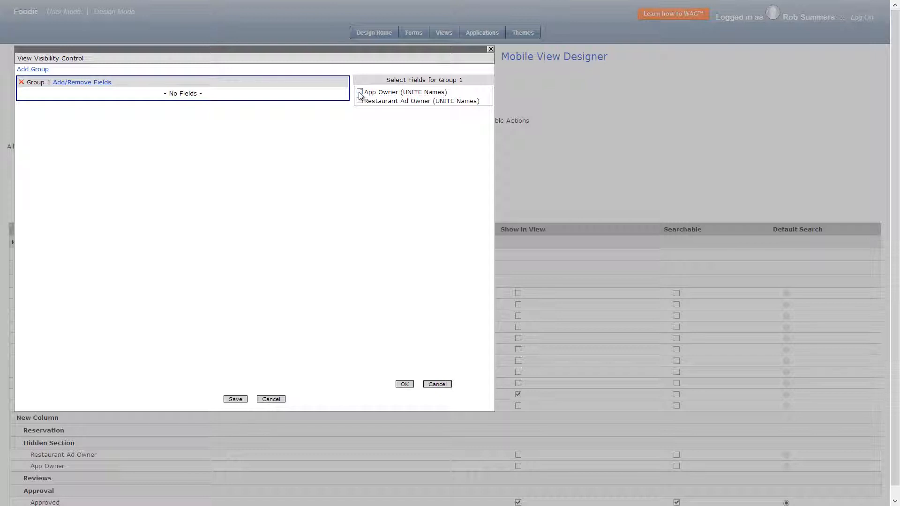
pyautogui.click(405, 384)
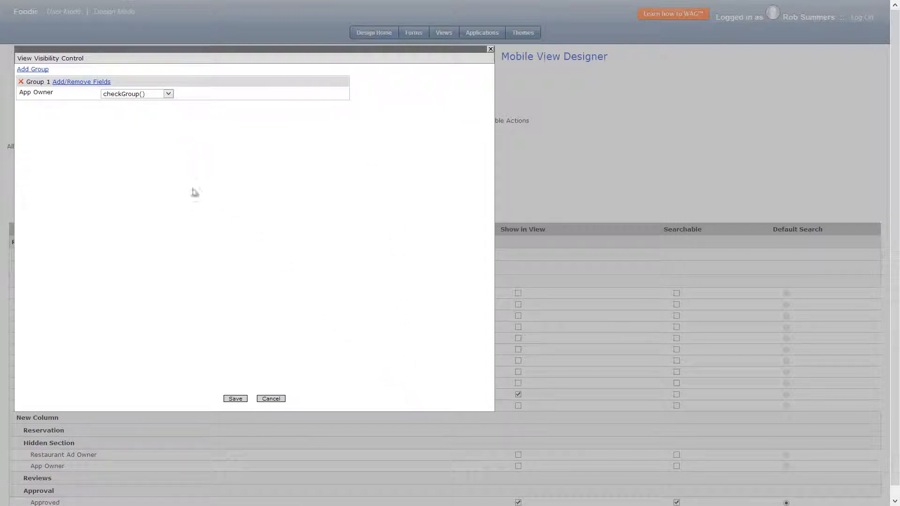
pyautogui.click(240, 399)
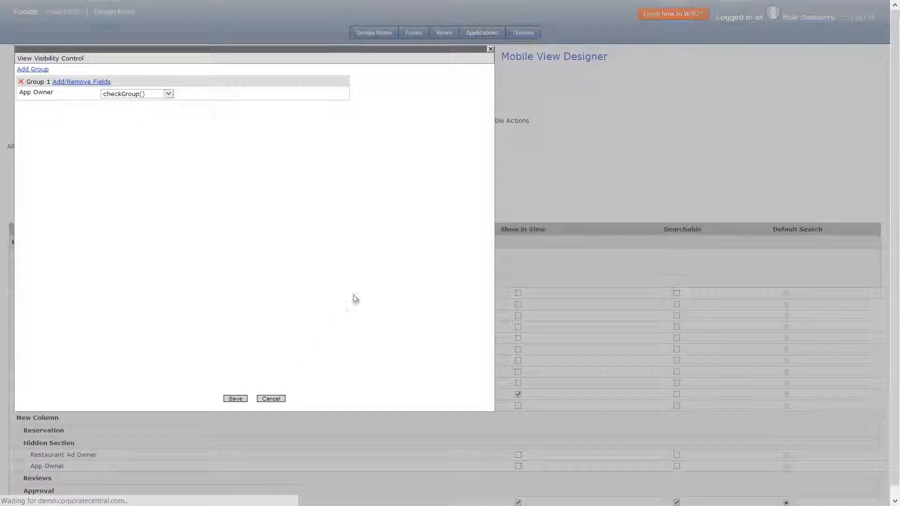
pyautogui.click(411, 71)
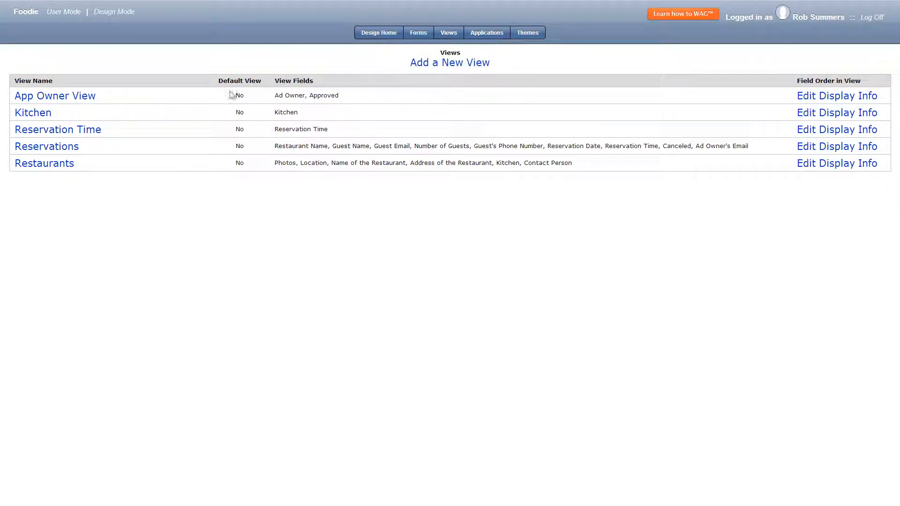
# Delete the Kitchen and Reservation Time views.
pyautogui.click(41, 115)
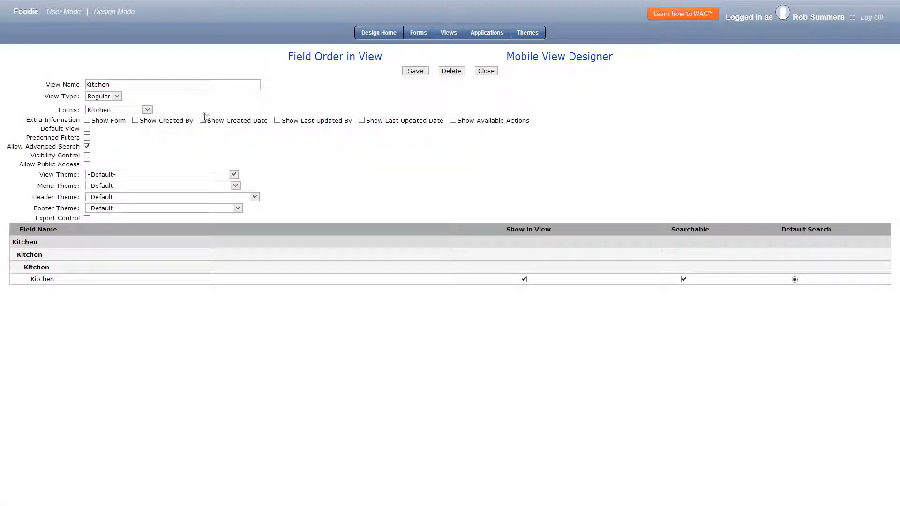
pyautogui.click(454, 74)
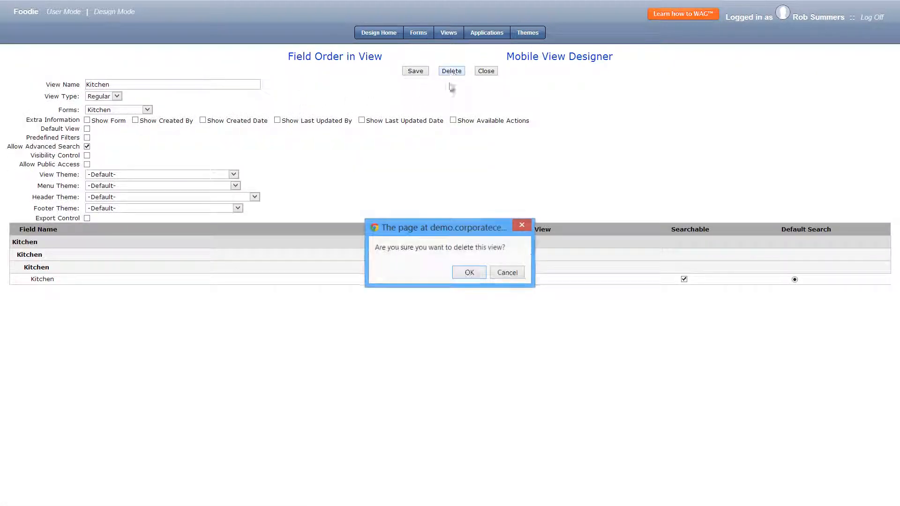
pyautogui.click(465, 270)
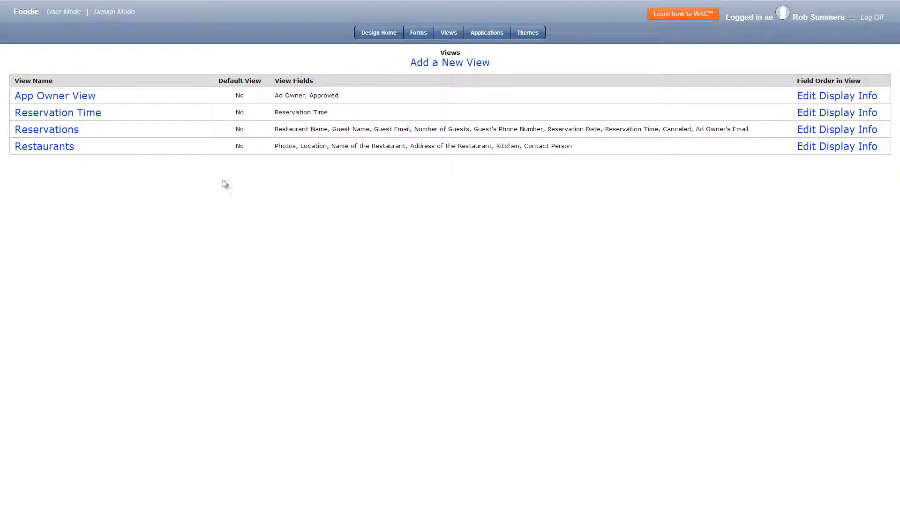
pyautogui.click(90, 114)
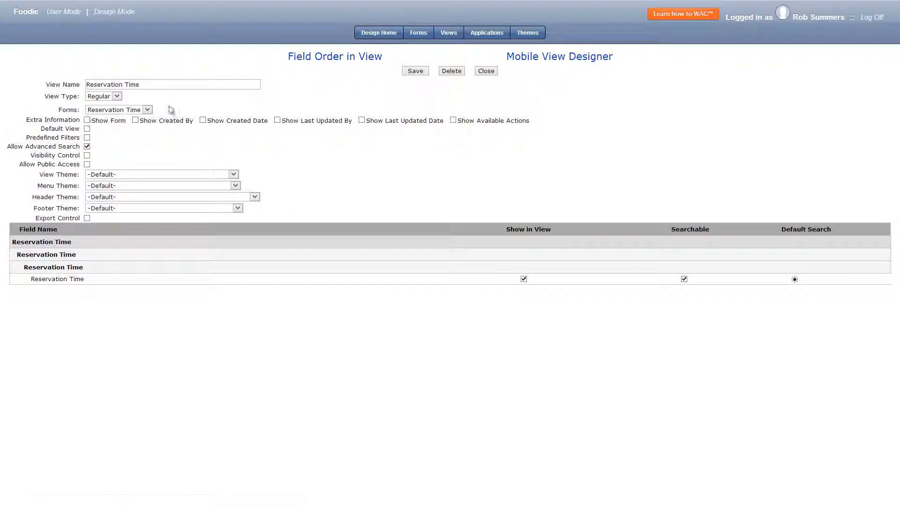
pyautogui.click(443, 73)
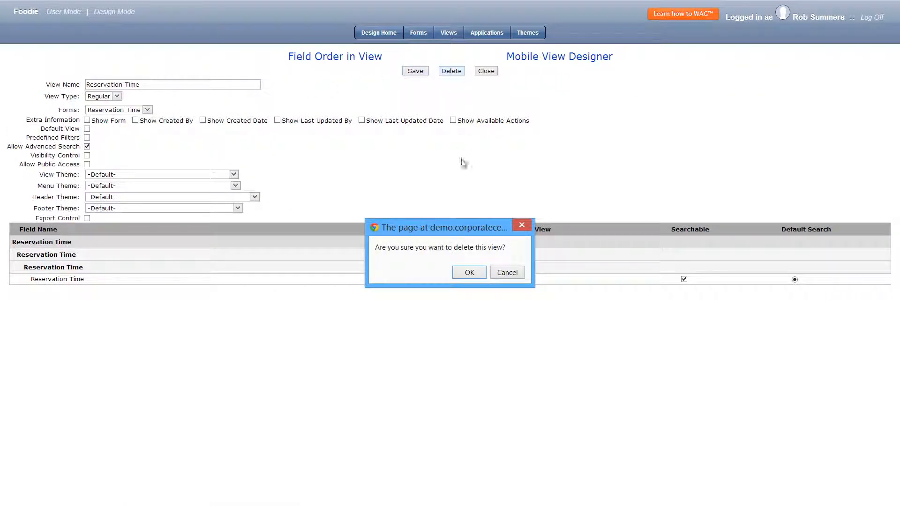
pyautogui.click(468, 274)
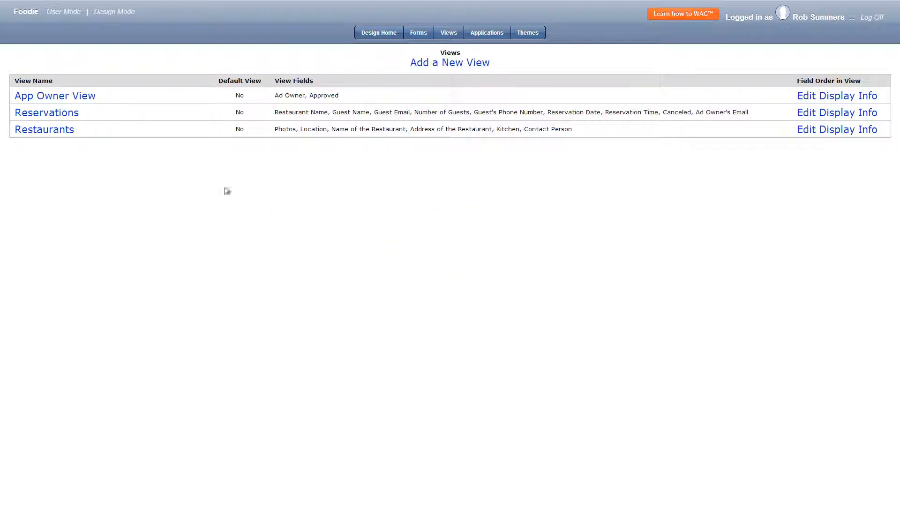
# Arrange the Restaurants mobile layout as Photos with Kitchen, Name of the Restaurant, and Location with Address of the Restaurant, and save it.
pyautogui.click(67, 133)
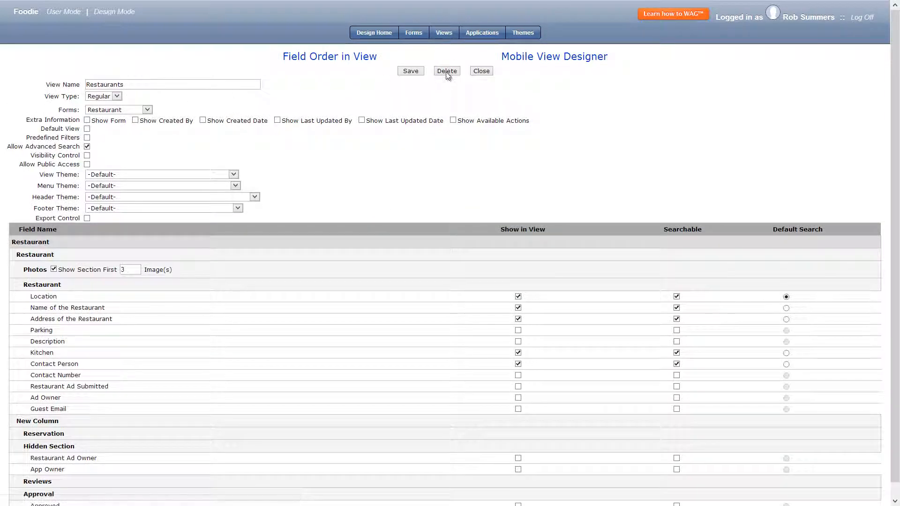
pyautogui.click(552, 58)
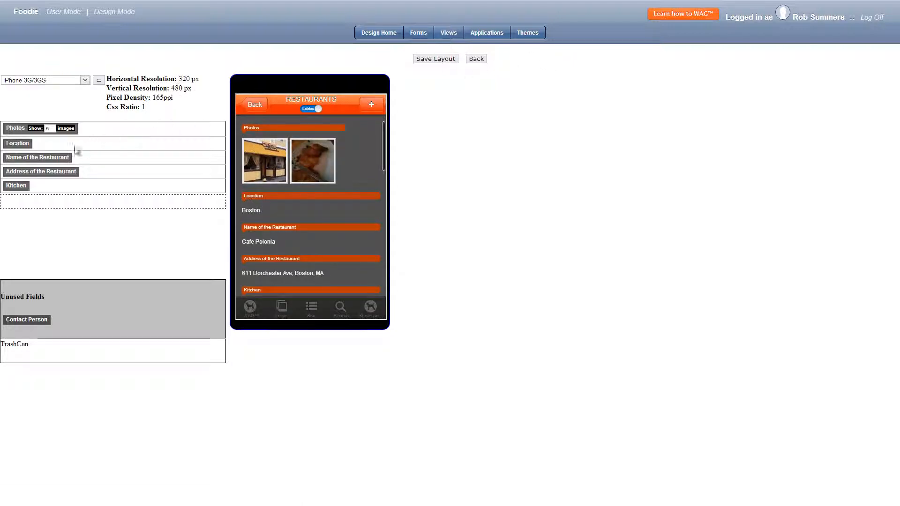
pyautogui.moveTo(19, 143); pyautogui.dragTo(28, 128)
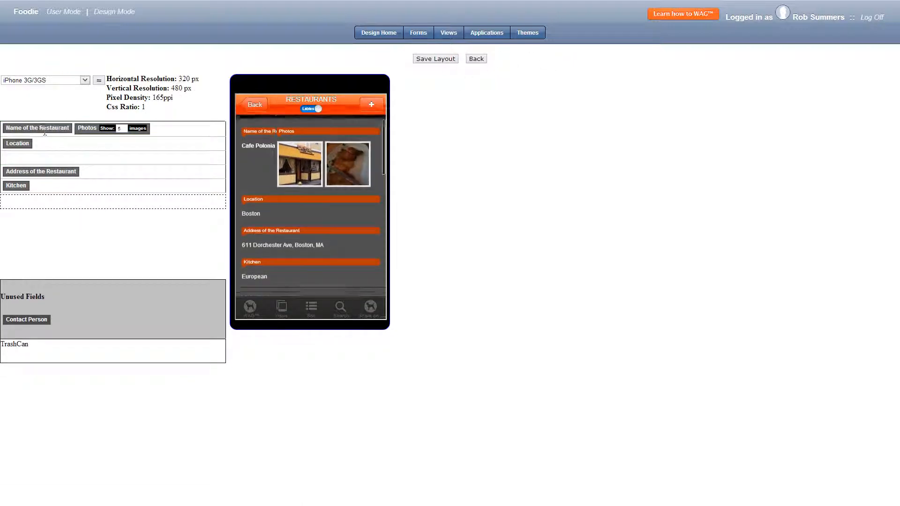
pyautogui.moveTo(24, 185); pyautogui.dragTo(43, 181)
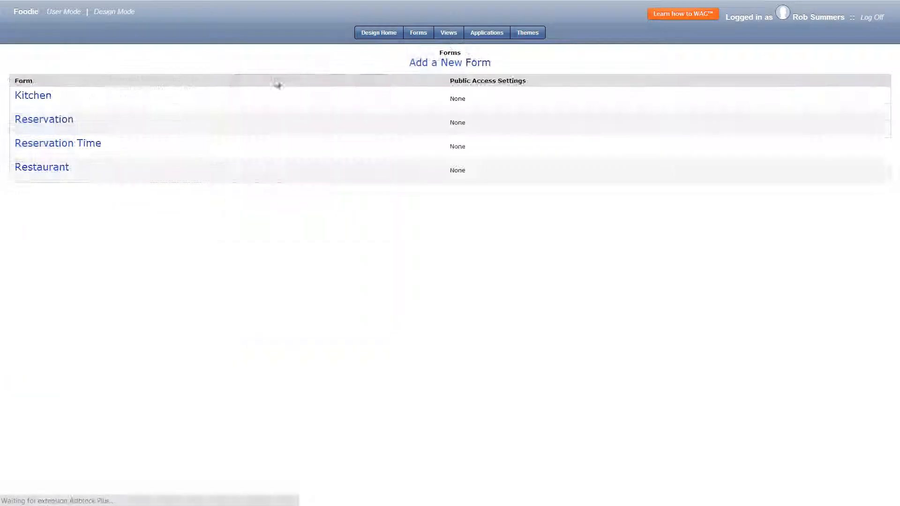
# Add an OnClick Go to View event for the Restaurants view to the Restaurant form's Submit button.
pyautogui.click(49, 171)
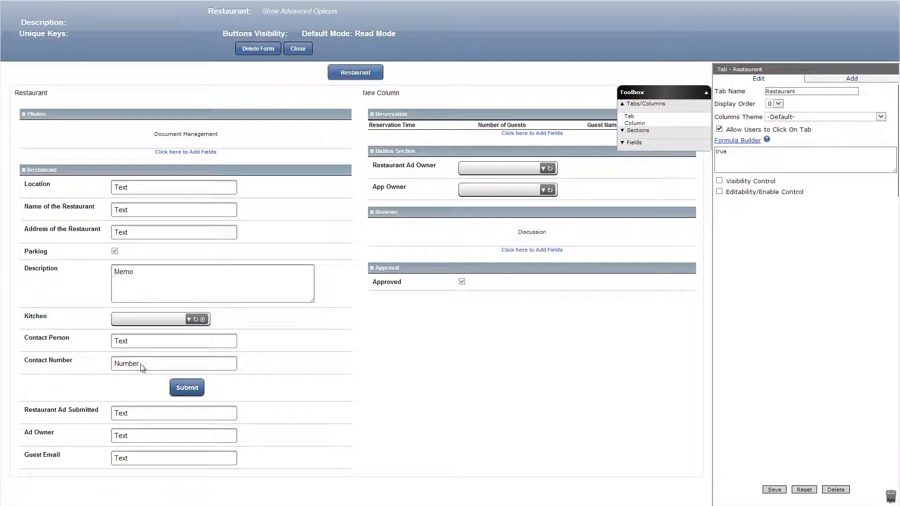
pyautogui.click(144, 391)
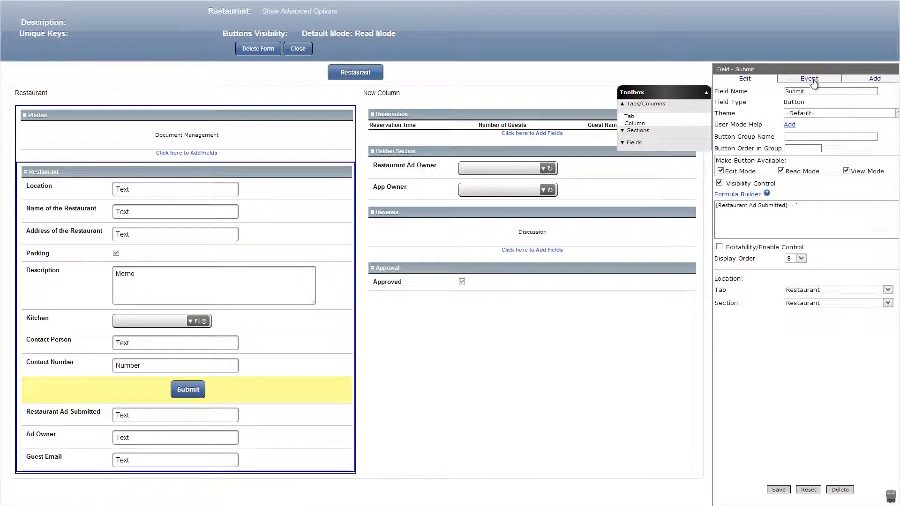
pyautogui.click(810, 79)
pyautogui.click(810, 154)
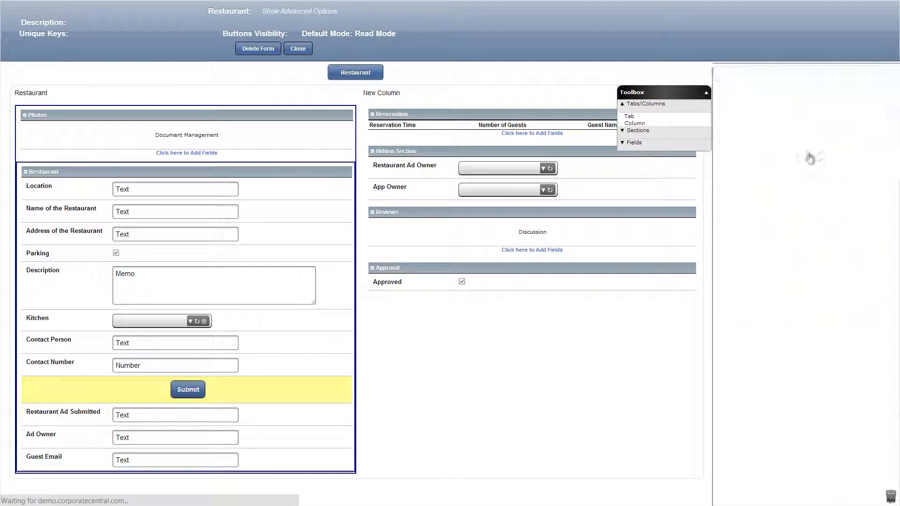
pyautogui.click(791, 106)
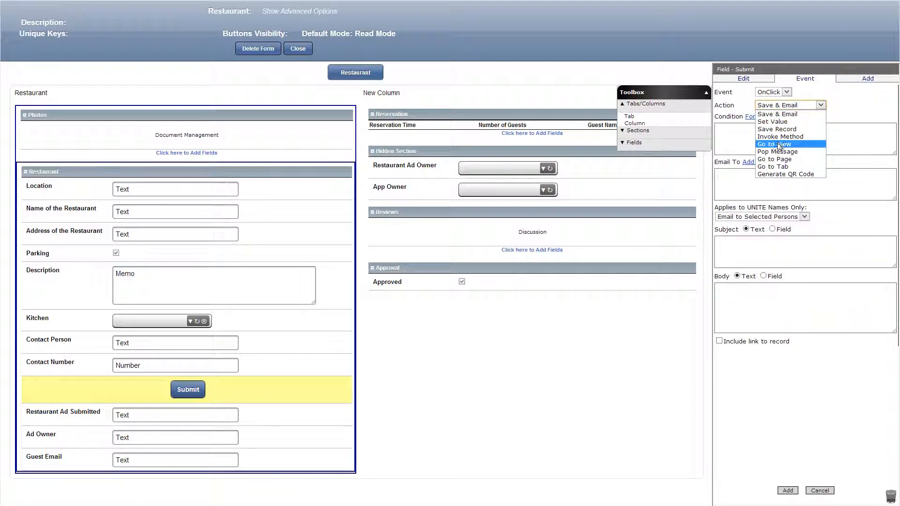
pyautogui.click(779, 144)
pyautogui.click(774, 174)
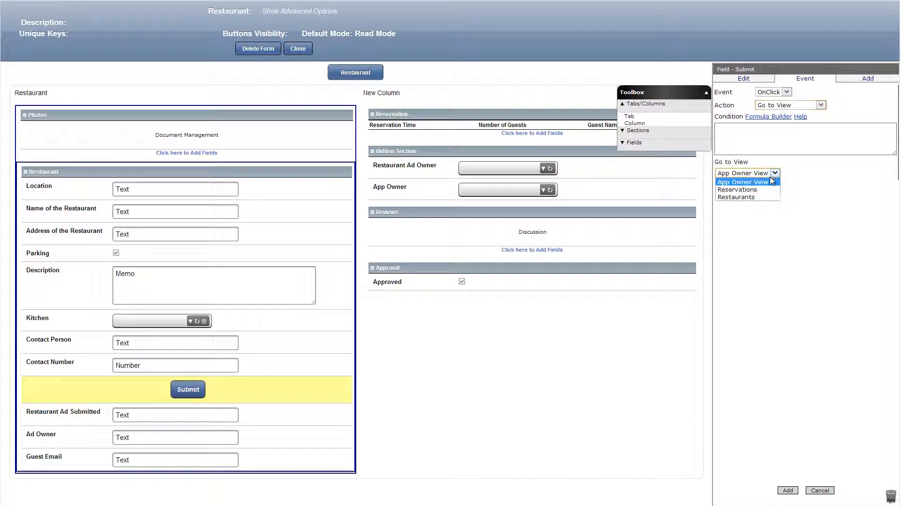
pyautogui.click(763, 202)
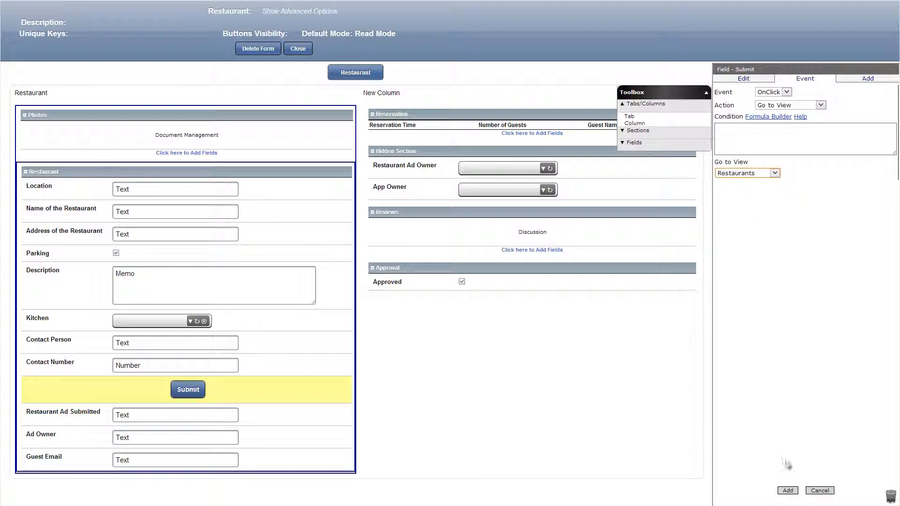
pyautogui.click(788, 491)
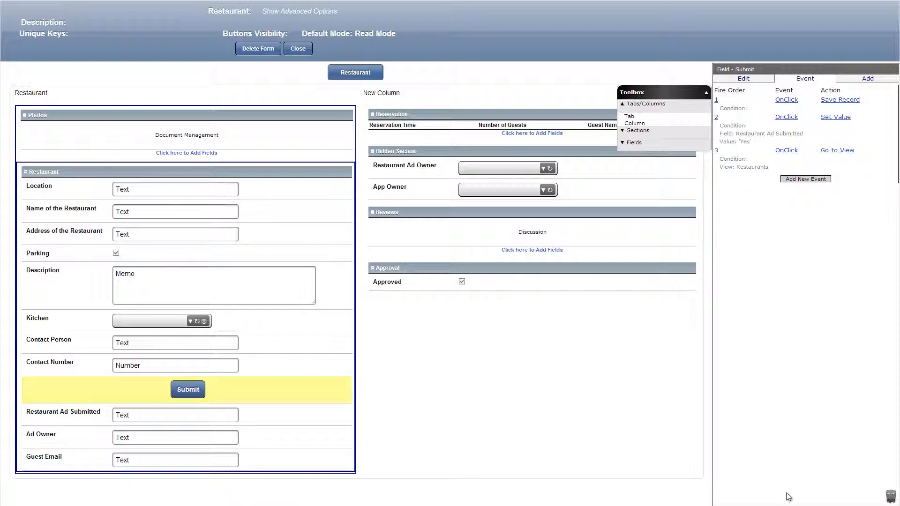
# Hide the Restaurant Ad Submitted field with the visibility formula false, and save the field.
pyautogui.click(296, 421)
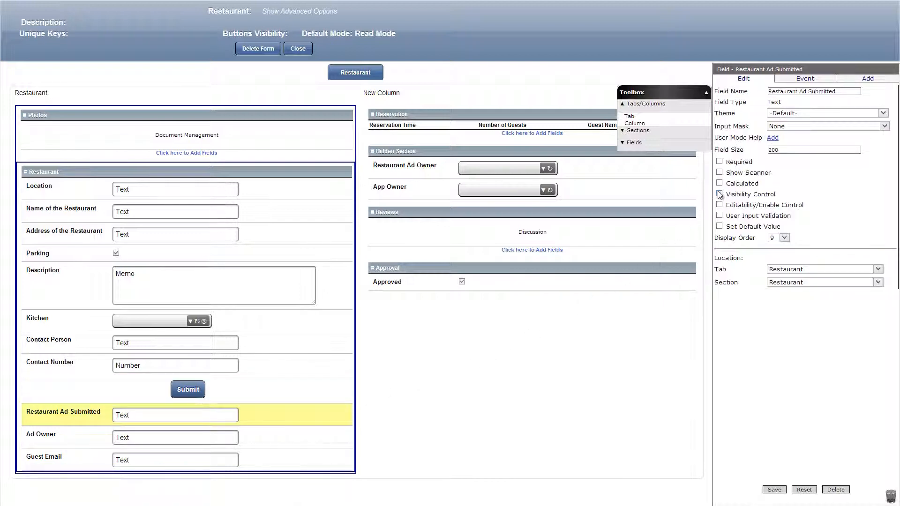
pyautogui.click(719, 195)
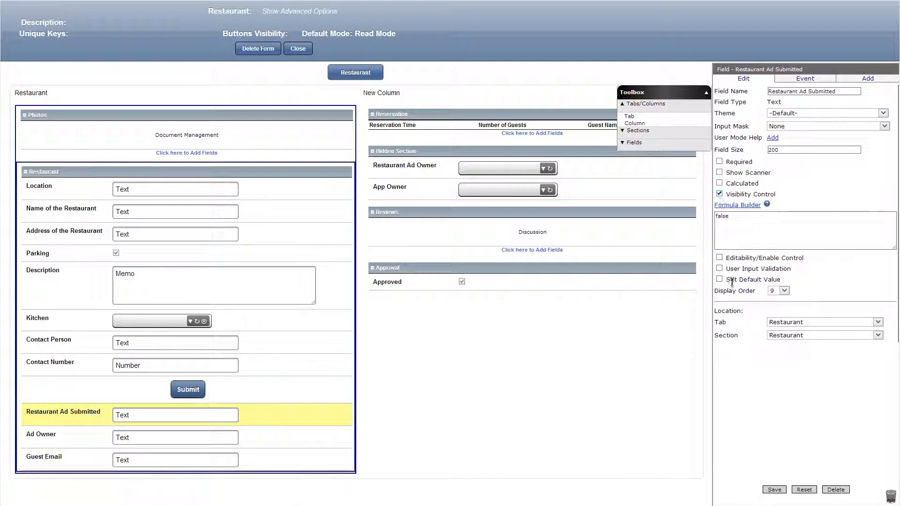
pyautogui.click(773, 489)
# Set the Hidden Section's visibility formula to false, save the section and close the Restaurant form.
pyautogui.click(468, 152)
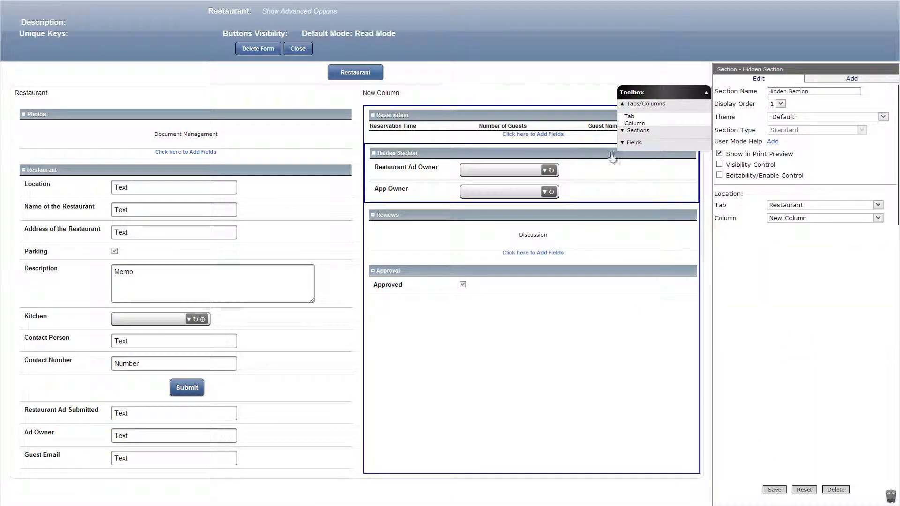
pyautogui.click(718, 164)
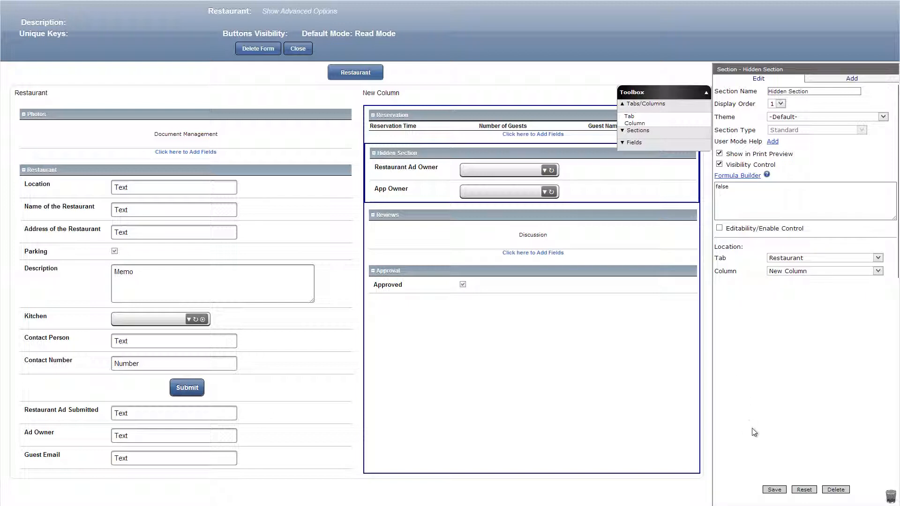
pyautogui.click(773, 490)
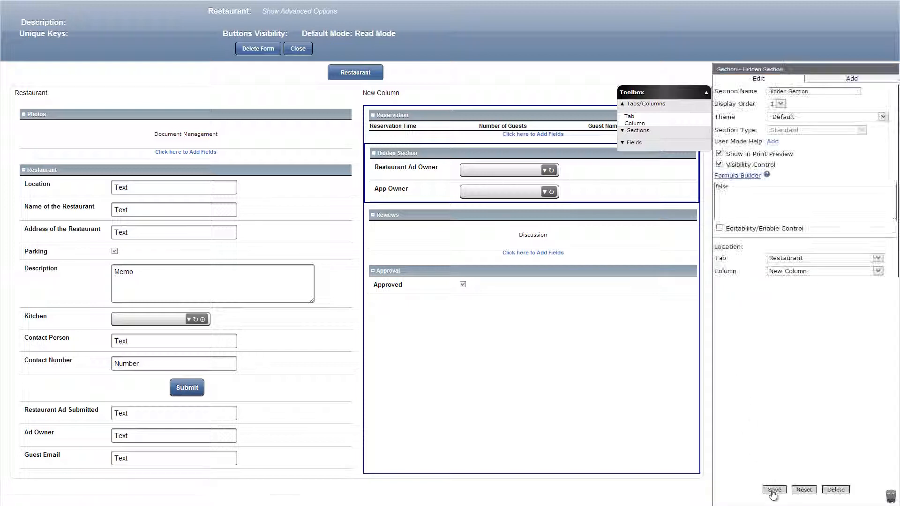
pyautogui.click(297, 51)
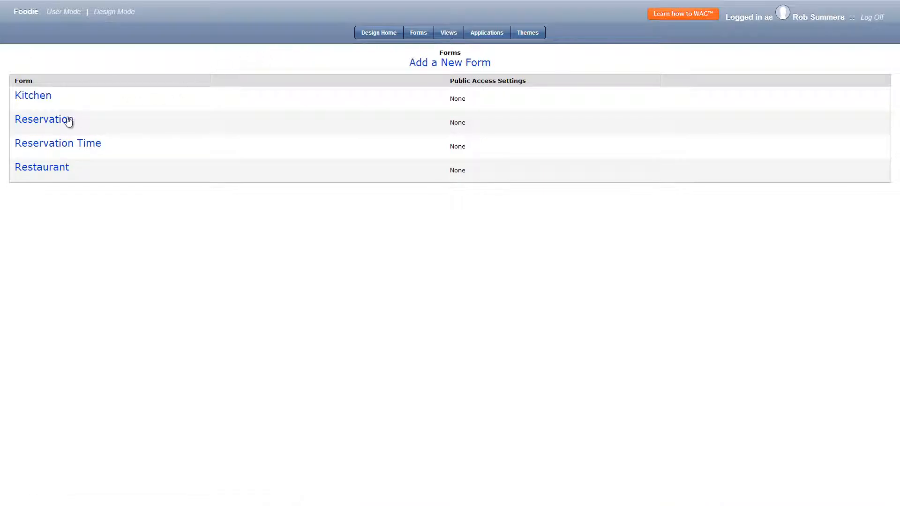
# Open the Reservation form and add an OnClick Go to View event for the Reservations view to its Submit Reservation button.
pyautogui.click(68, 121)
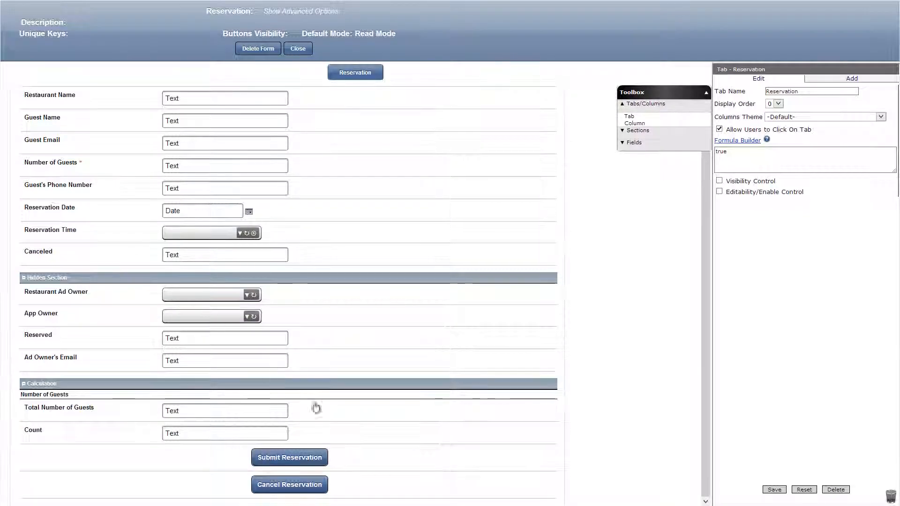
pyautogui.click(372, 455)
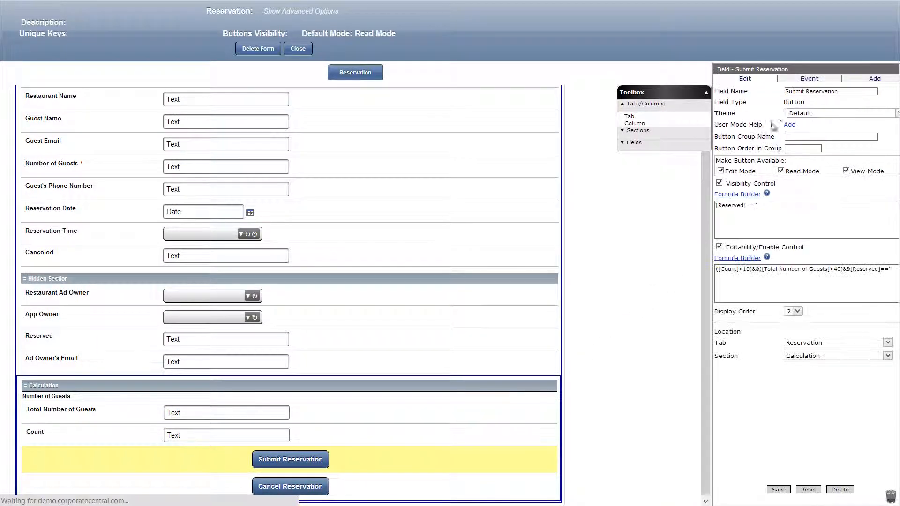
pyautogui.click(802, 79)
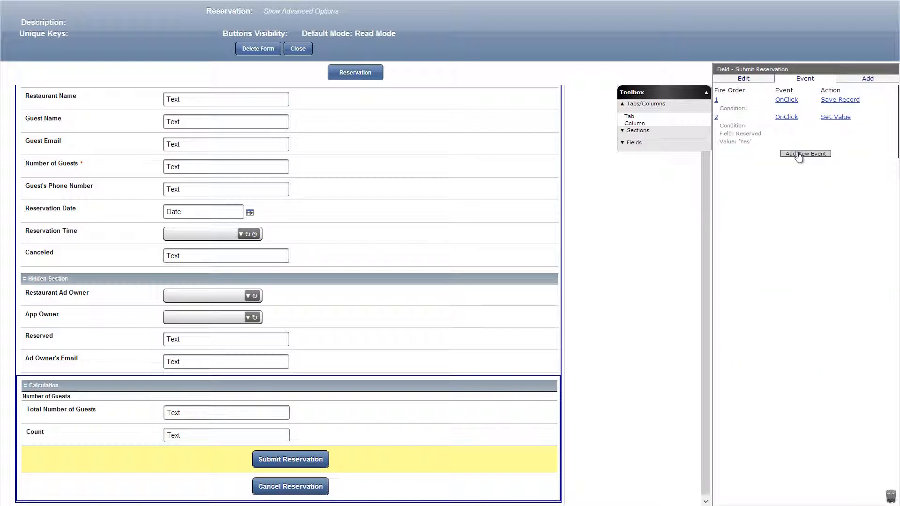
pyautogui.click(792, 154)
pyautogui.click(763, 106)
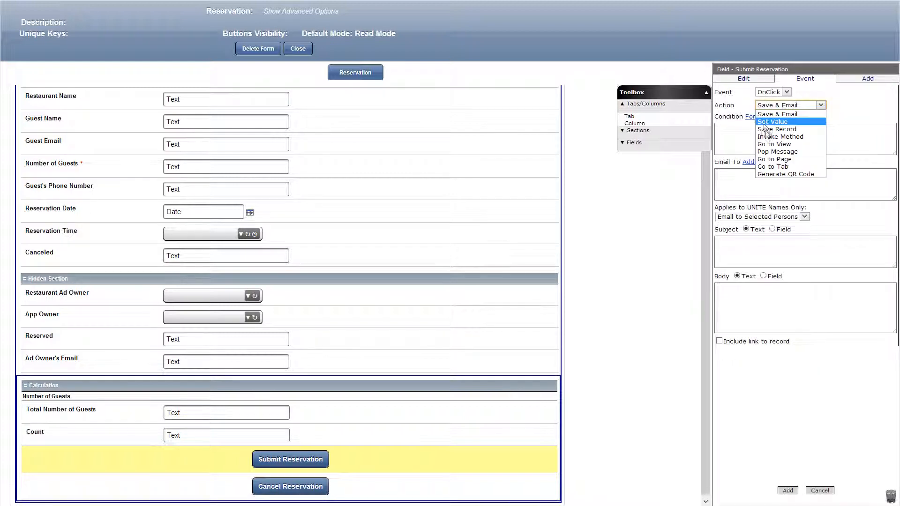
pyautogui.click(774, 144)
pyautogui.click(759, 175)
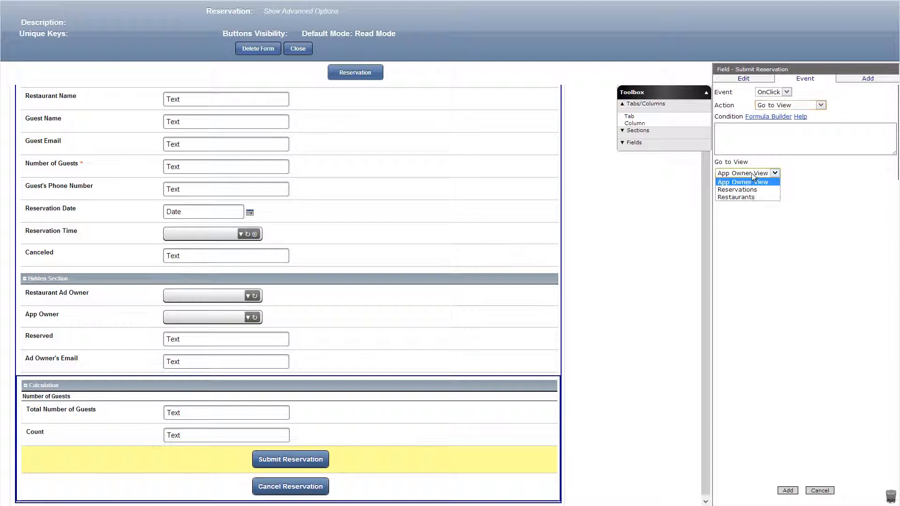
pyautogui.click(750, 198)
pyautogui.click(787, 490)
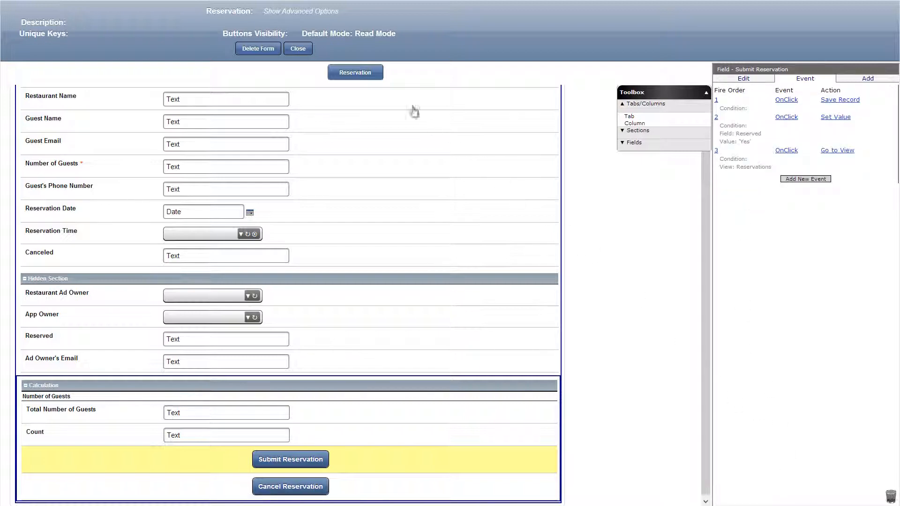
# In the Reservation form's advanced options, set the Edit button's visibility formula to checkGroup([App Owner]) and the Save button's to false, saving both.
pyautogui.click(307, 17)
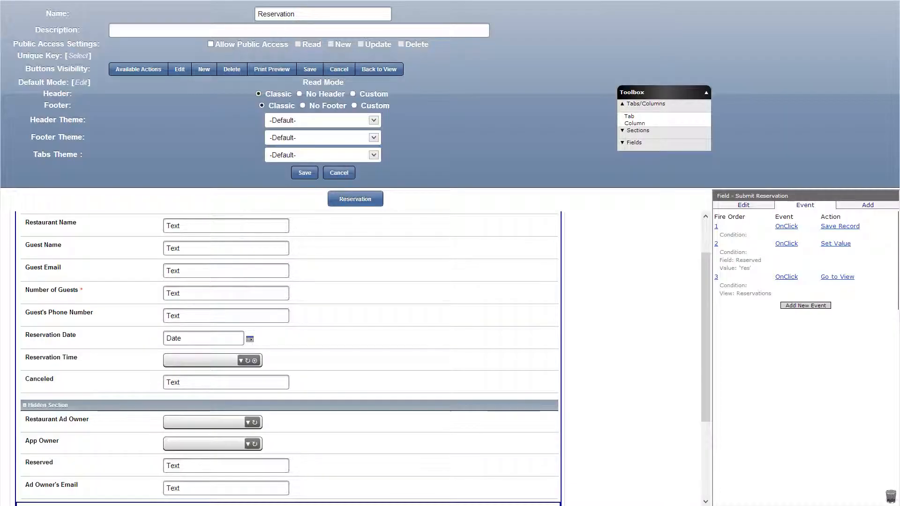
pyautogui.click(182, 68)
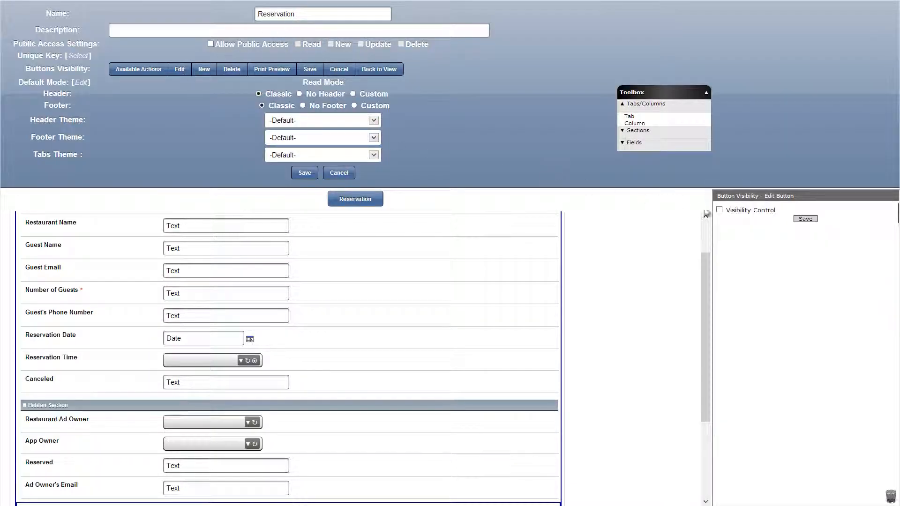
pyautogui.click(721, 211)
pyautogui.click(730, 222)
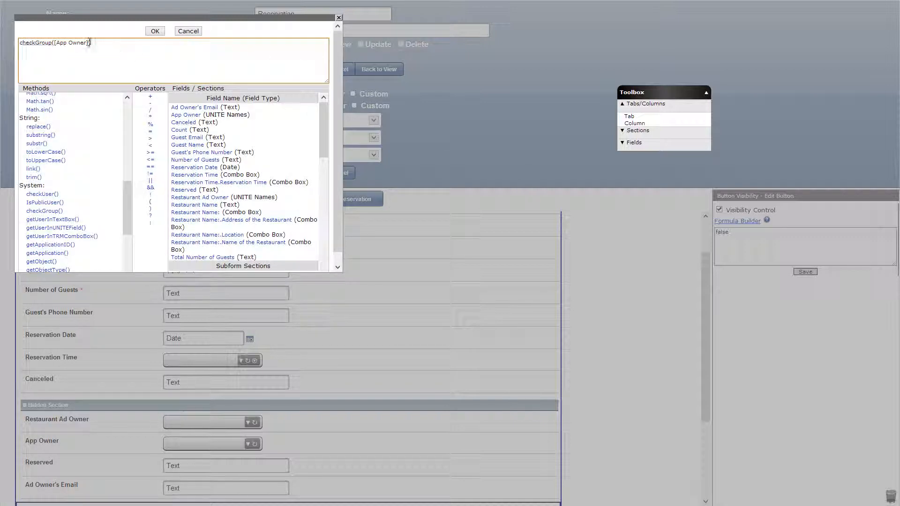
pyautogui.click(155, 32)
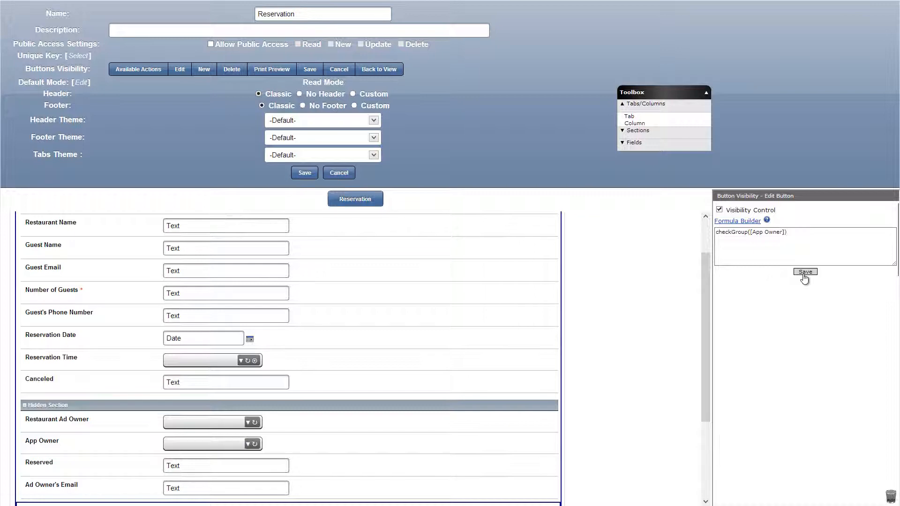
pyautogui.click(804, 277)
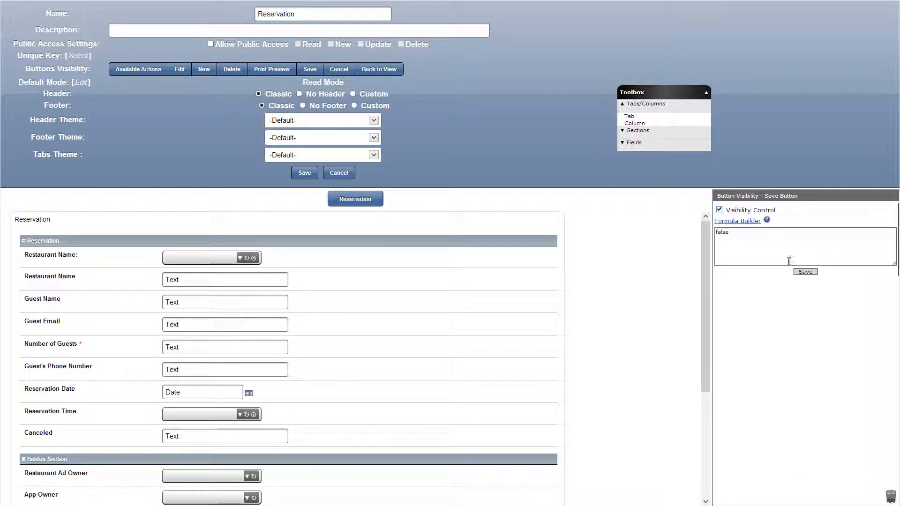
pyautogui.click(804, 277)
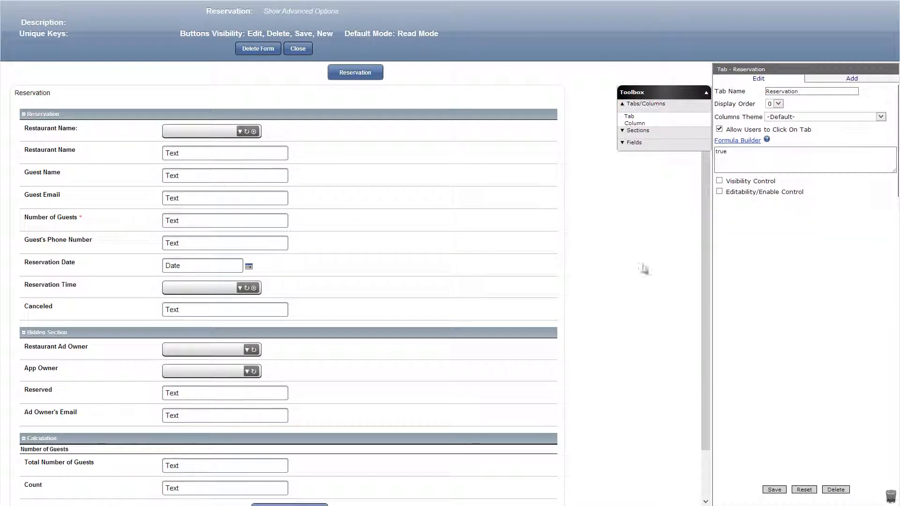
# Set the visibility formula to false for the Hidden Section and the Calculation section, and save.
pyautogui.click(456, 329)
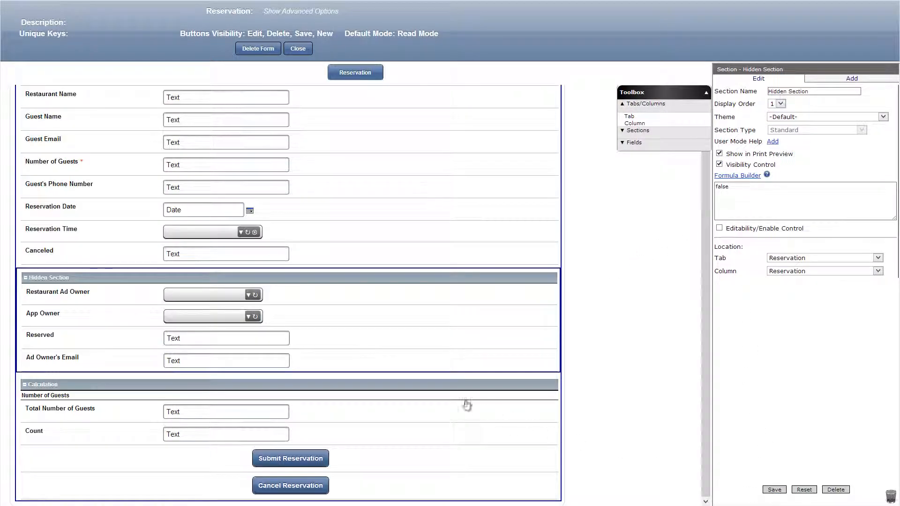
pyautogui.click(466, 404)
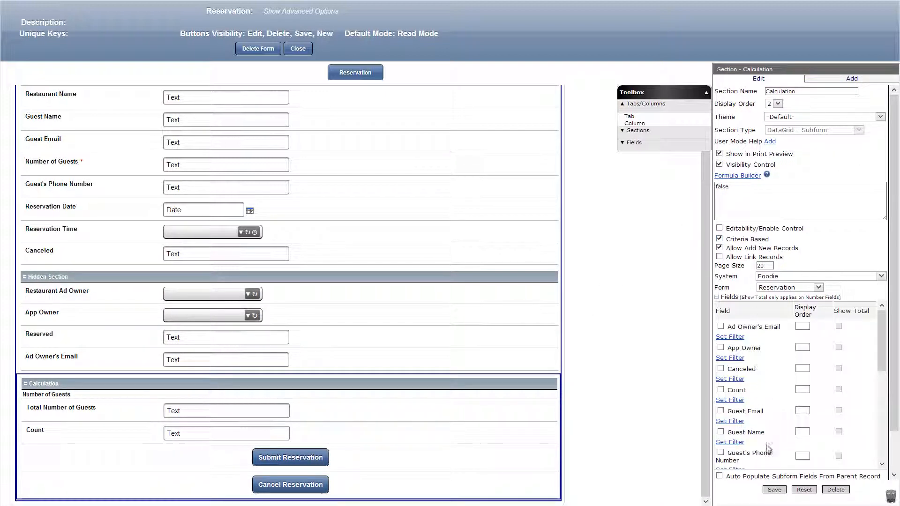
pyautogui.click(774, 489)
# Move the Submit Reservation and Cancel Reservation buttons below Reservation Time, and the Canceled field to the end of the Hidden Section.
pyautogui.moveTo(473, 466); pyautogui.dragTo(424, 251)
pyautogui.moveTo(422, 483); pyautogui.dragTo(391, 445)
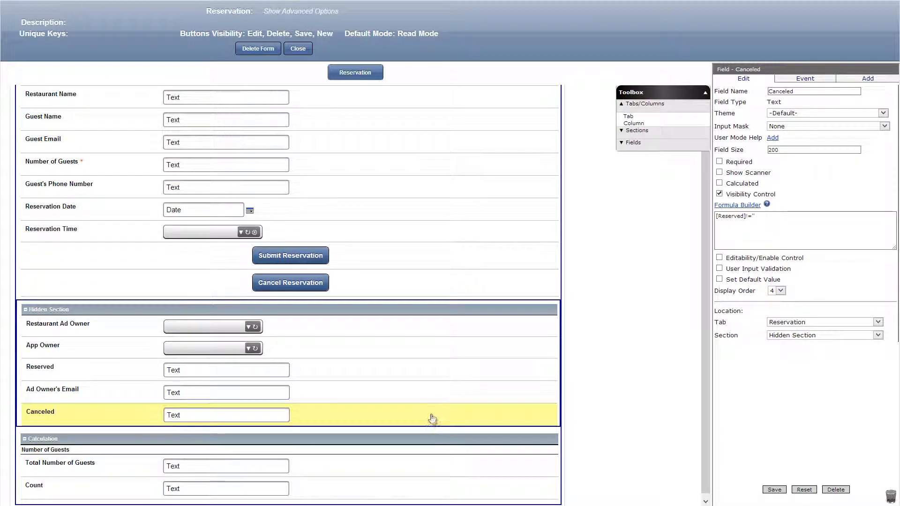
# Make the Ad Owner's Email field non-editable with the formula false, set its default value to ~([Foodie].[Restaurant].[Ad Owner]), and save it.
pyautogui.click(401, 384)
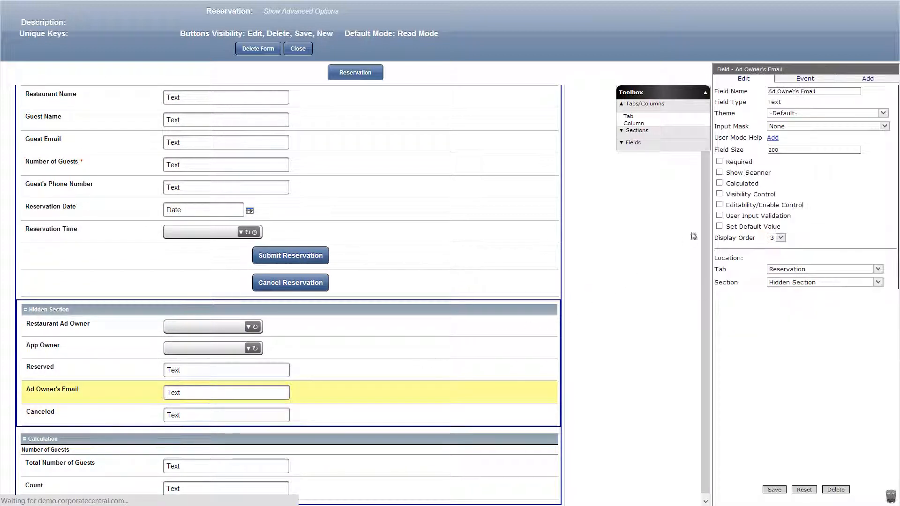
pyautogui.click(719, 204)
pyautogui.click(719, 279)
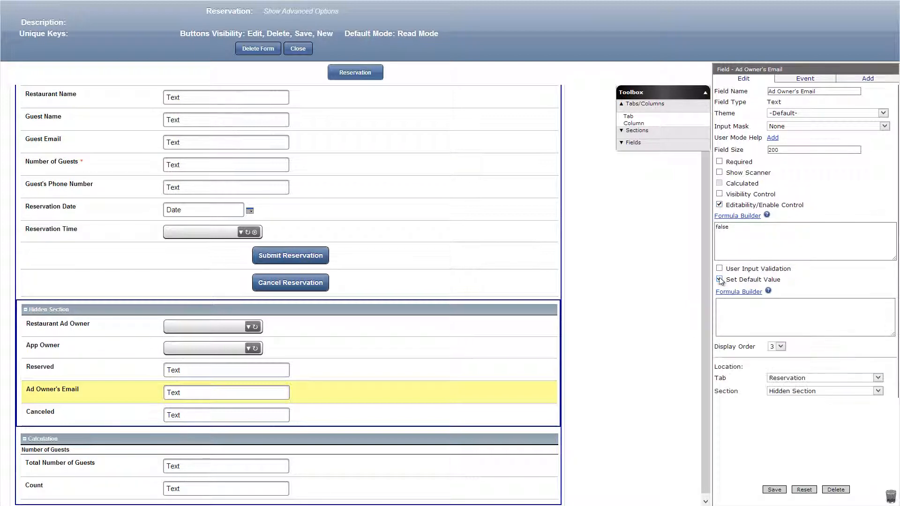
pyautogui.write('~([Foodie].[Restaurant].[Ad Owner])')
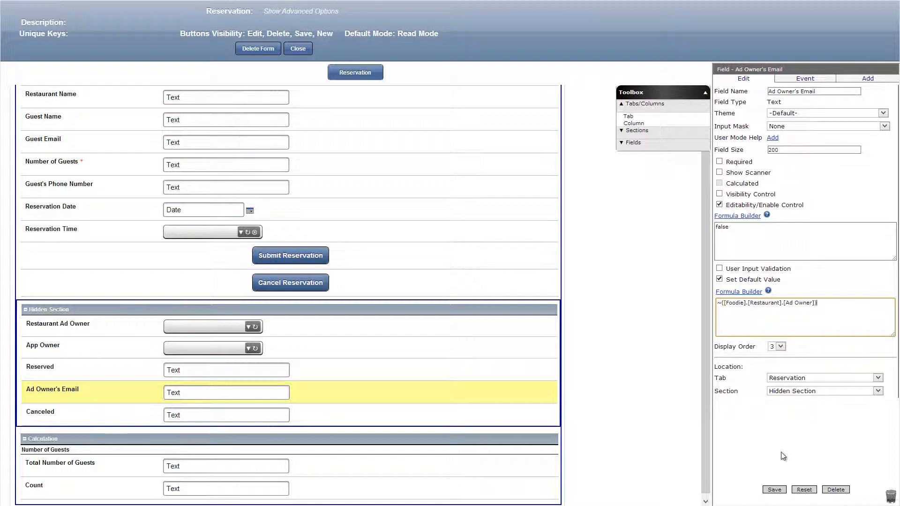
pyautogui.click(774, 490)
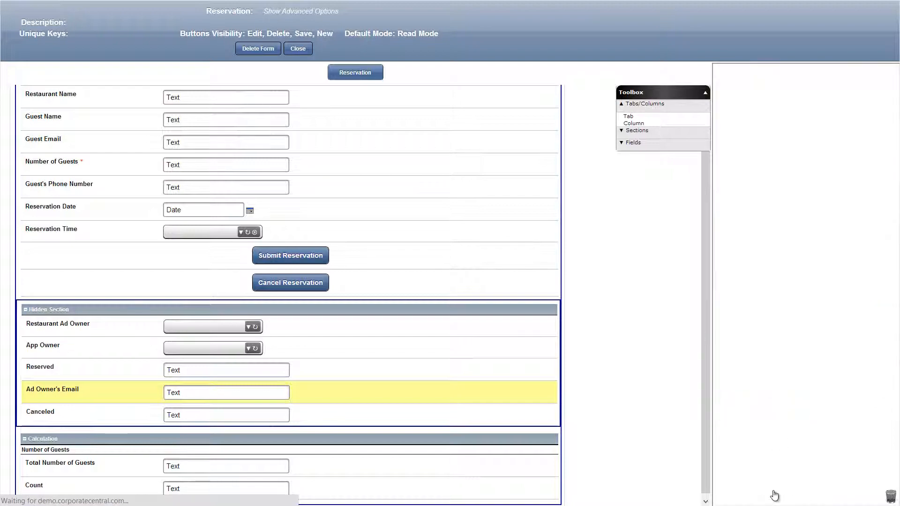